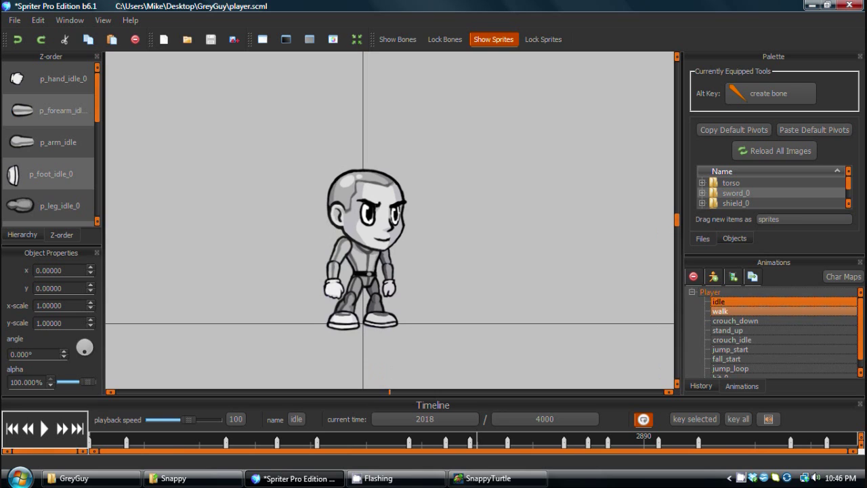
# Step: Select the Player's walk animation, preview its playback and stop it
pyautogui.click(720, 311)
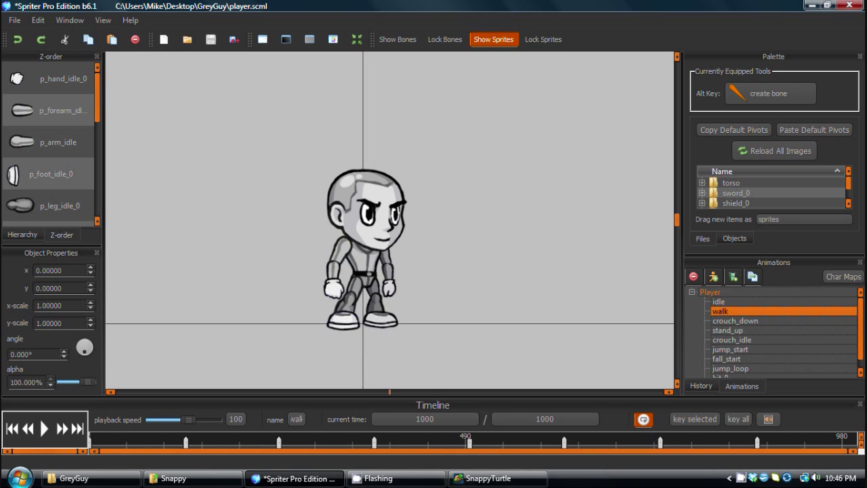
pyautogui.click(45, 428)
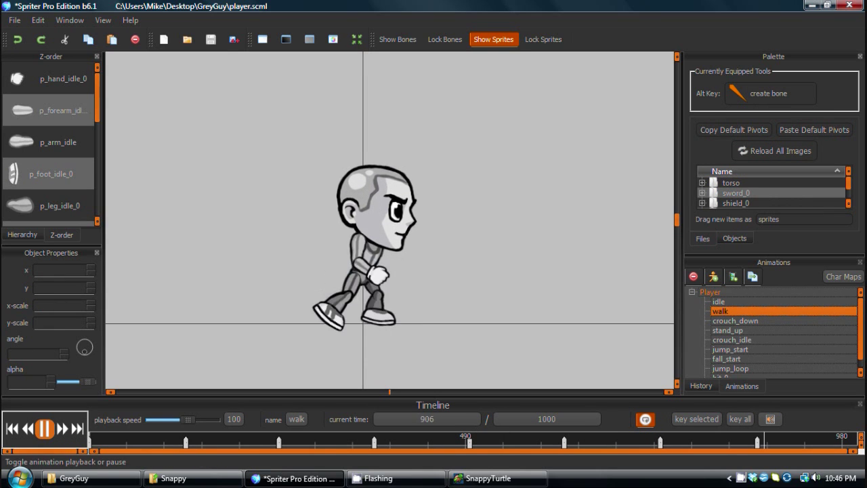
pyautogui.click(44, 428)
# Step: Begin exporting the walk animation as a PNG image sequence with the base file name walk
pyautogui.click(14, 20)
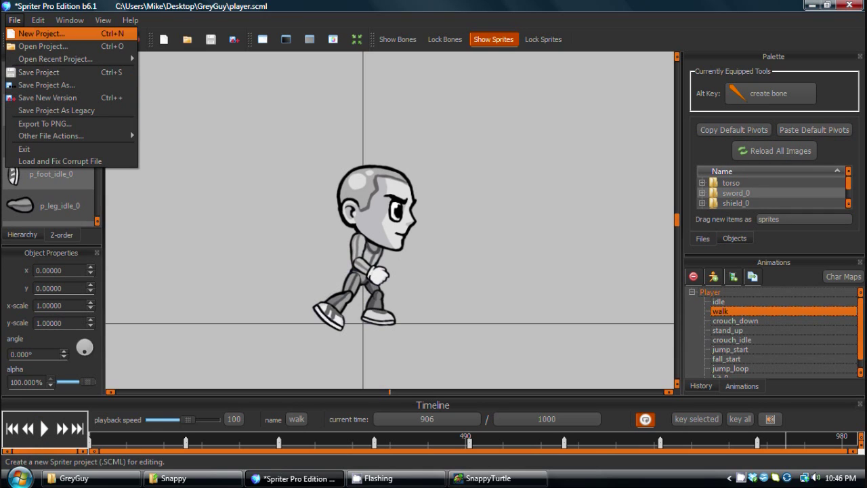
pyautogui.click(45, 124)
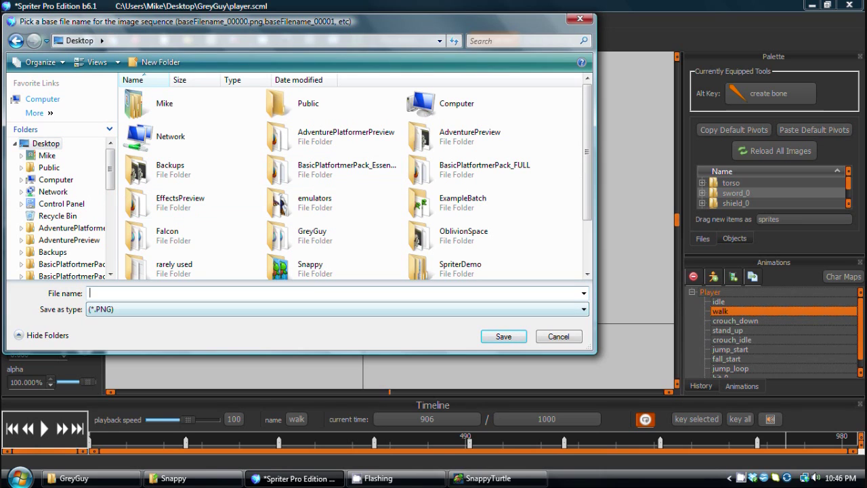
pyautogui.write('walk')
pyautogui.press('Return')
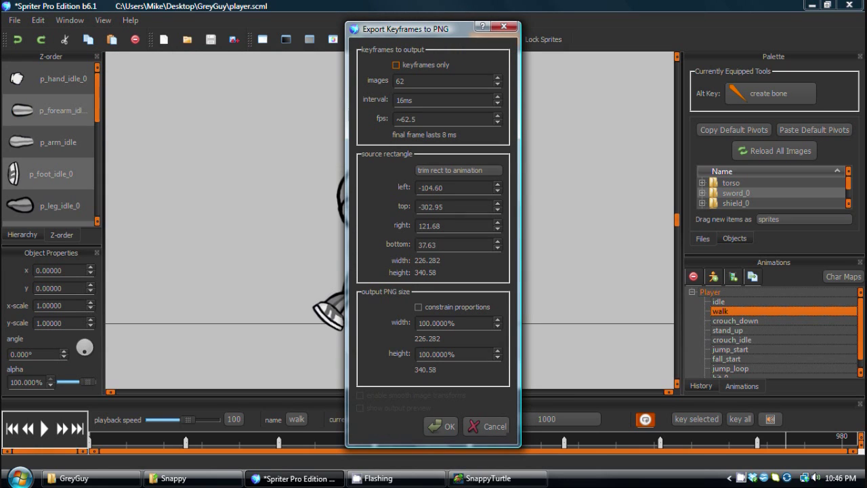
# Step: Set the PNG sequence export to 24 fps, check the image count and interval, and cancel the export
pyautogui.doubleClick(400, 80)
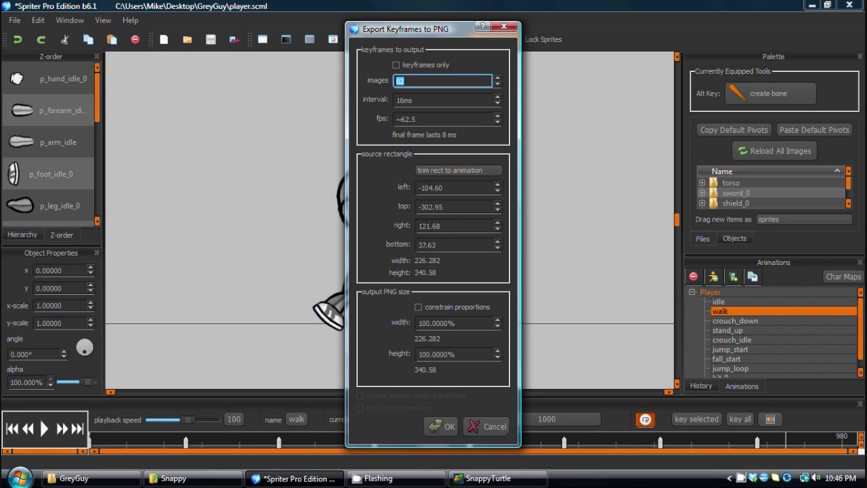
pyautogui.moveTo(423, 119); pyautogui.dragTo(395, 119)
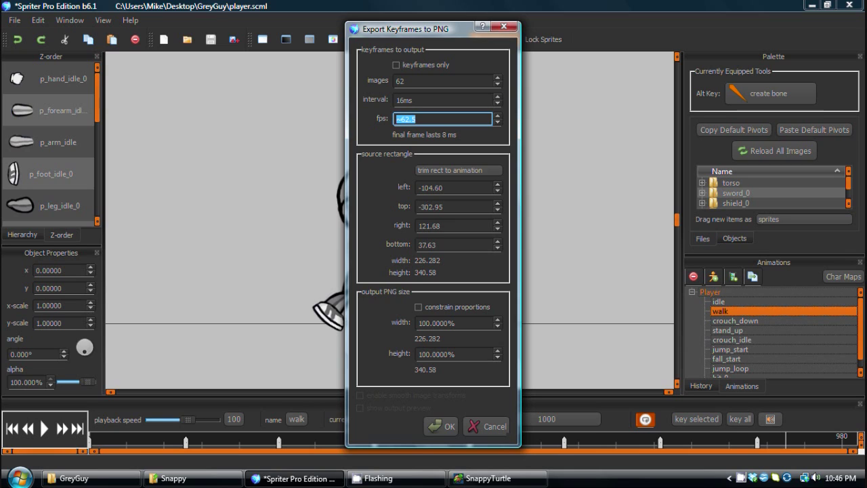
pyautogui.click(399, 119)
pyautogui.write('24')
pyautogui.press('Delete')
pyautogui.press('Delete')
pyautogui.press('Delete')
pyautogui.press('Delete')
pyautogui.click(441, 99)
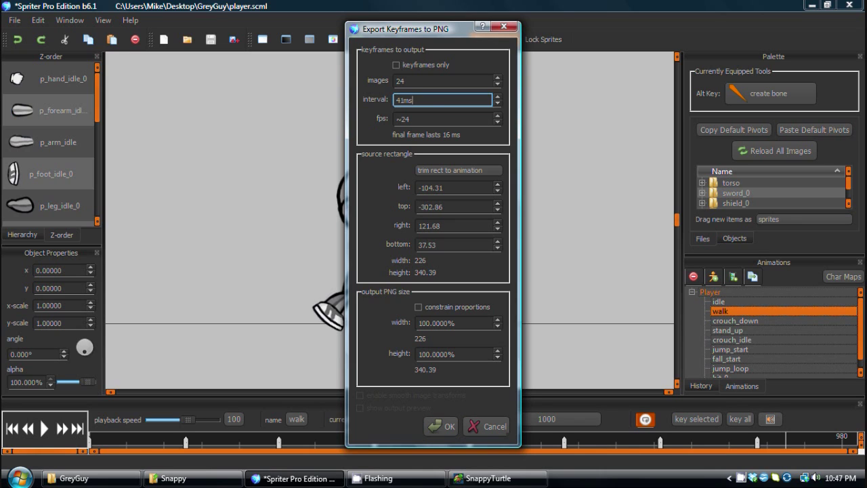
pyautogui.click(487, 427)
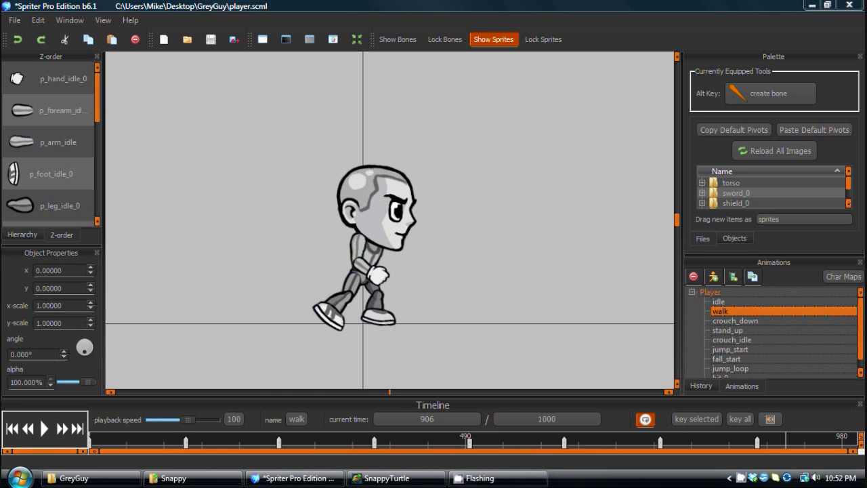
# Step: Switch to the SnappyTurtle game, resume play to watch the turtle's animations in action, and leave it
pyautogui.click(387, 478)
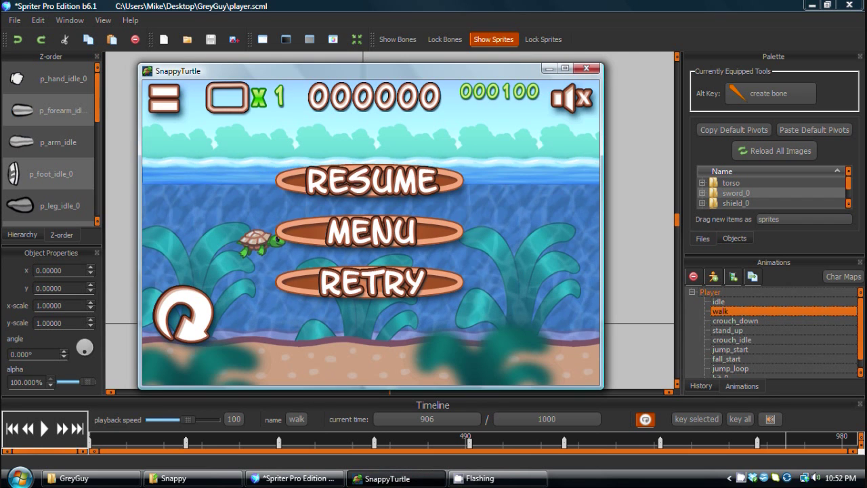
pyautogui.click(371, 182)
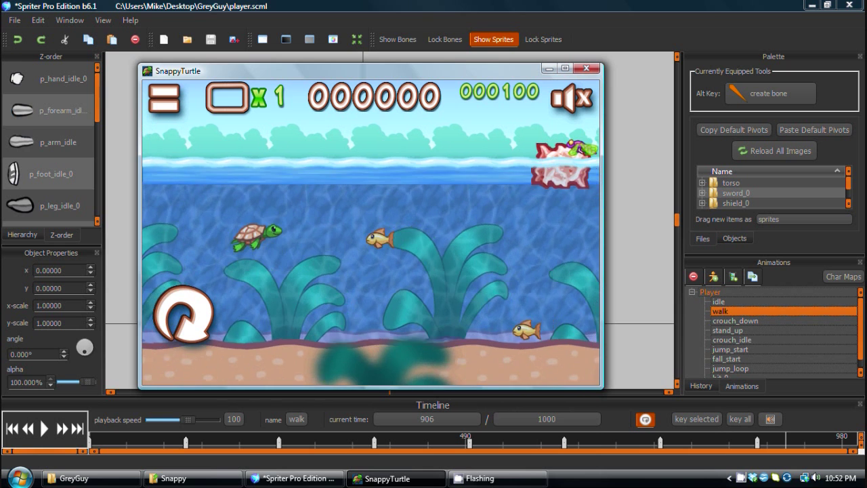
pyautogui.press('space')
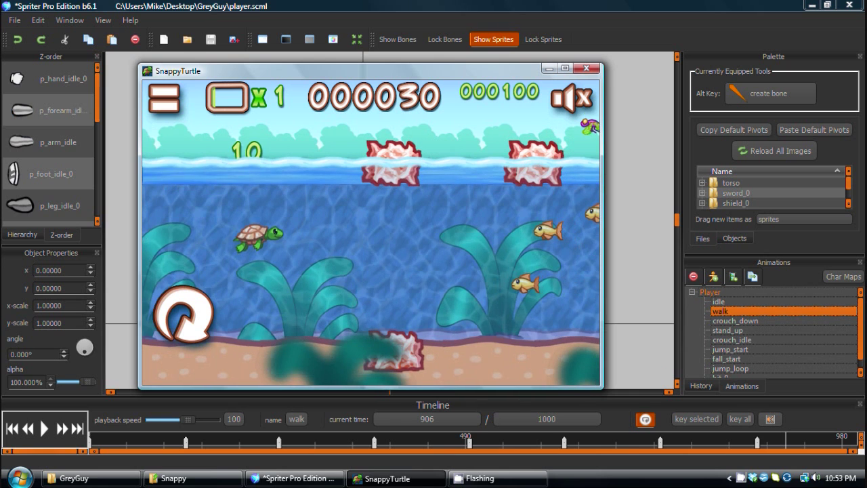
pyautogui.press('Escape')
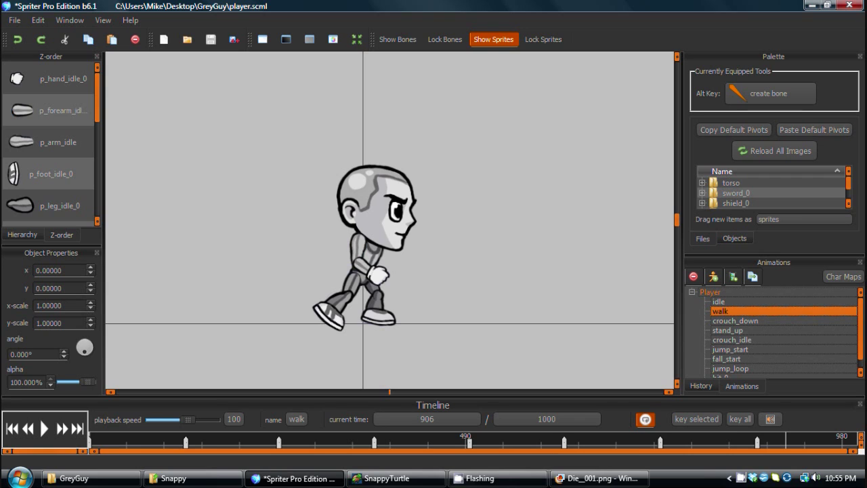
# Step: Examine Die__001.png in Windows Live Photo Gallery at larger and smaller sizes, flip between adjacent images, and close the viewer
pyautogui.click(596, 479)
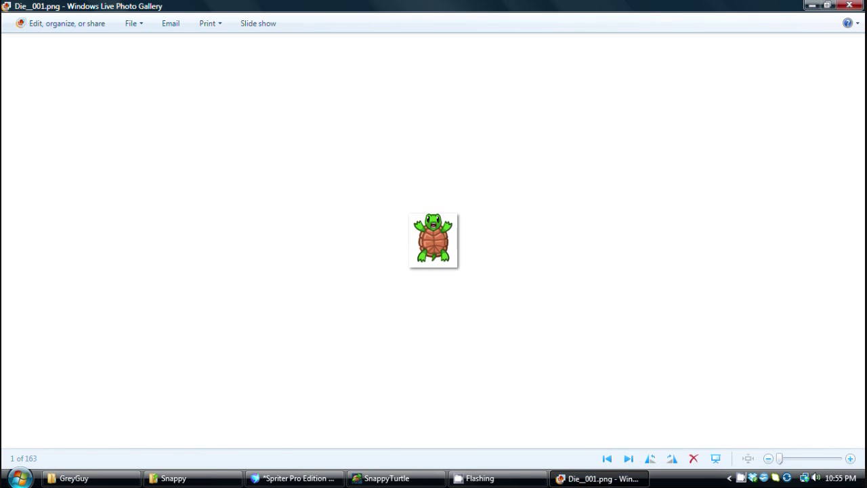
pyautogui.scroll(3, 433, 238)
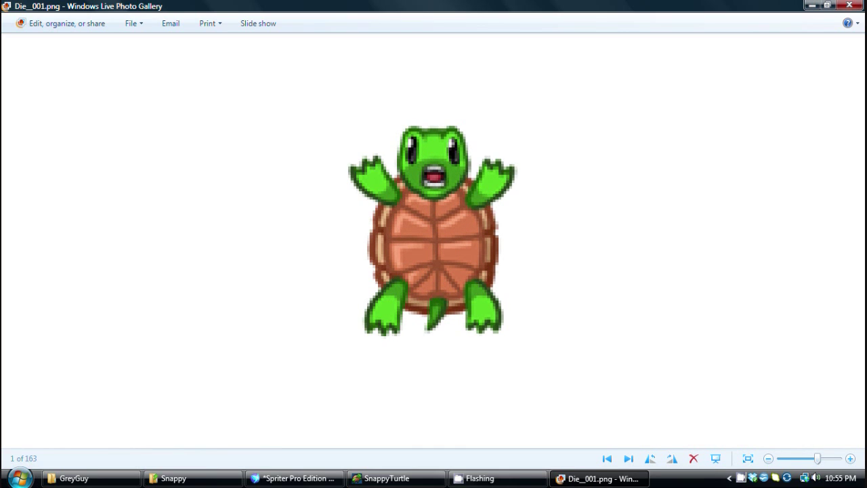
pyautogui.scroll(-3, 434, 237)
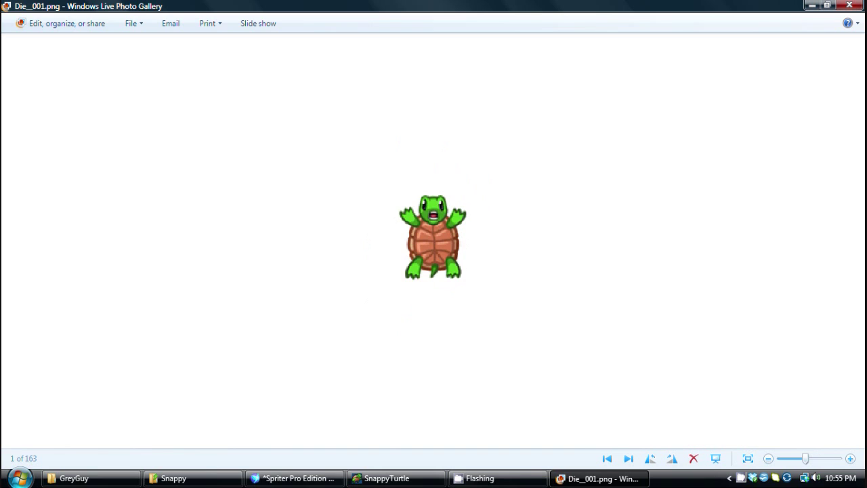
pyautogui.scroll(-3, 433, 237)
pyautogui.press('Left')
pyautogui.press('Right')
pyautogui.press('Left')
pyautogui.press('Right')
pyautogui.press('Left')
pyautogui.press('Right')
pyautogui.press('Left')
pyautogui.press('Right')
pyautogui.press('Left')
pyautogui.press('Right')
pyautogui.press('Left')
pyautogui.press('Right')
pyautogui.press('Left')
pyautogui.press('Right')
pyautogui.scroll(3, 433, 237)
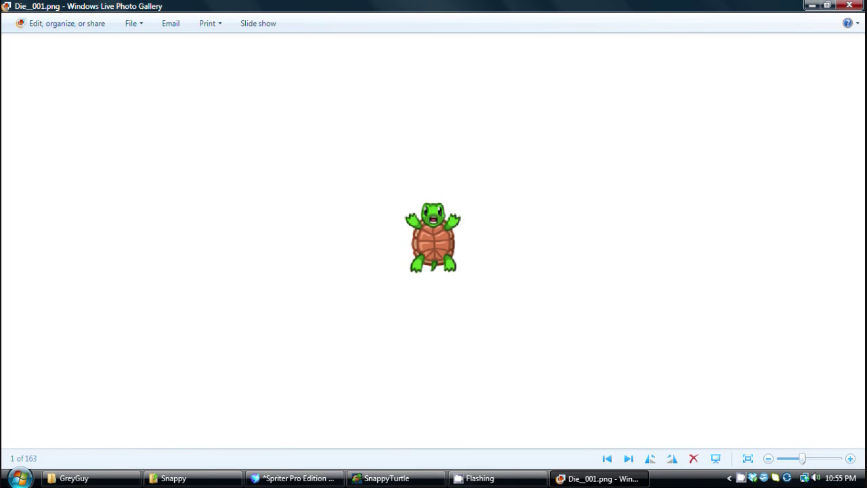
pyautogui.hotkey('alt', 'F4')
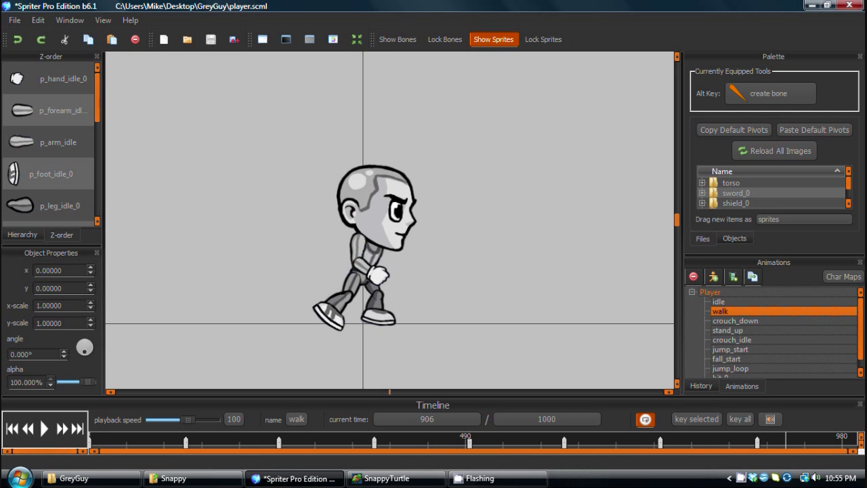
# Step: Find the Turtle_spriter subfolder inside the Snappy folder, close the player project and open Turtle.scml in Spriter
pyautogui.click(192, 479)
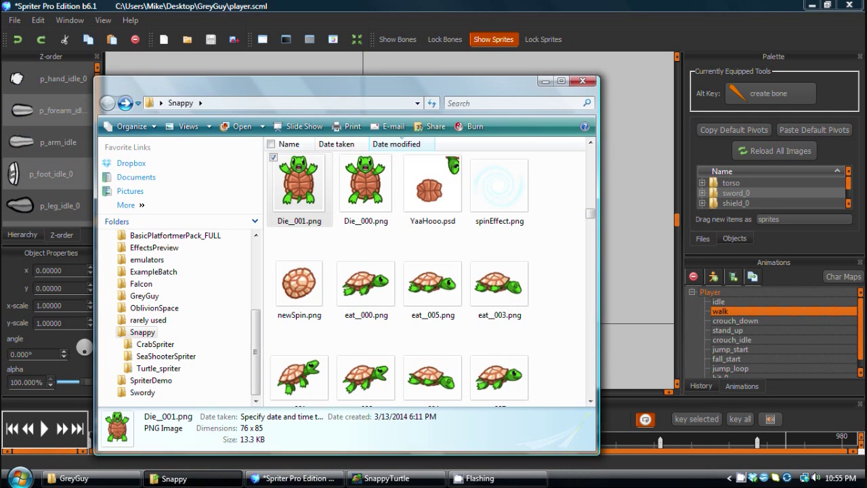
pyautogui.moveTo(339, 82); pyautogui.dragTo(358, 46)
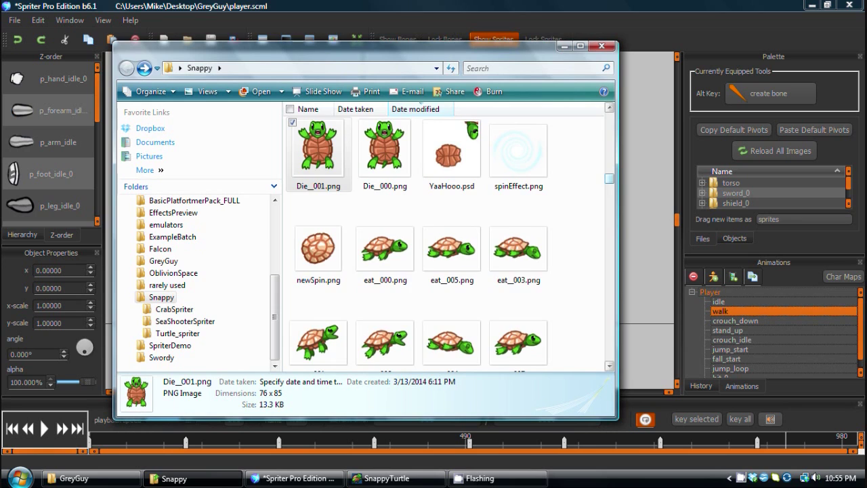
pyautogui.scroll(-10, 447, 244)
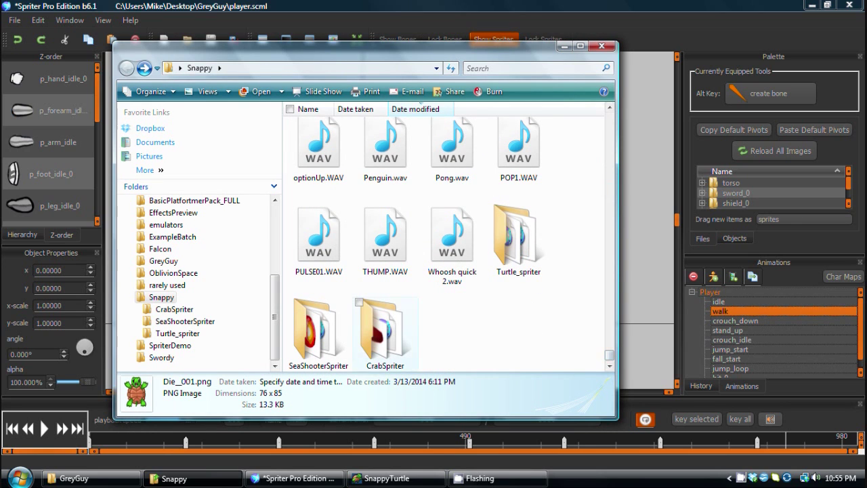
pyautogui.doubleClick(517, 237)
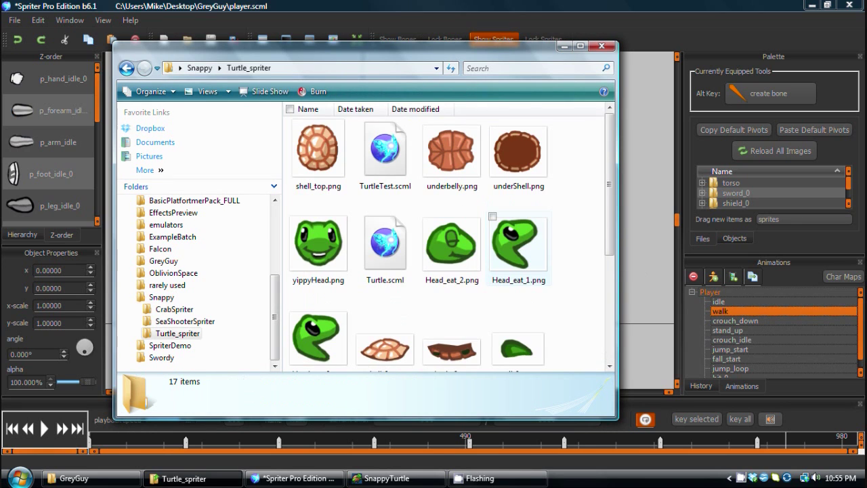
pyautogui.click(848, 5)
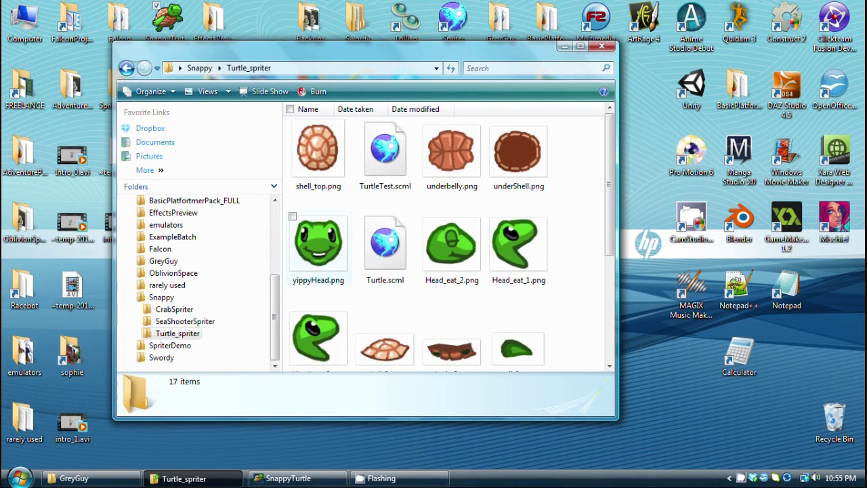
pyautogui.doubleClick(385, 244)
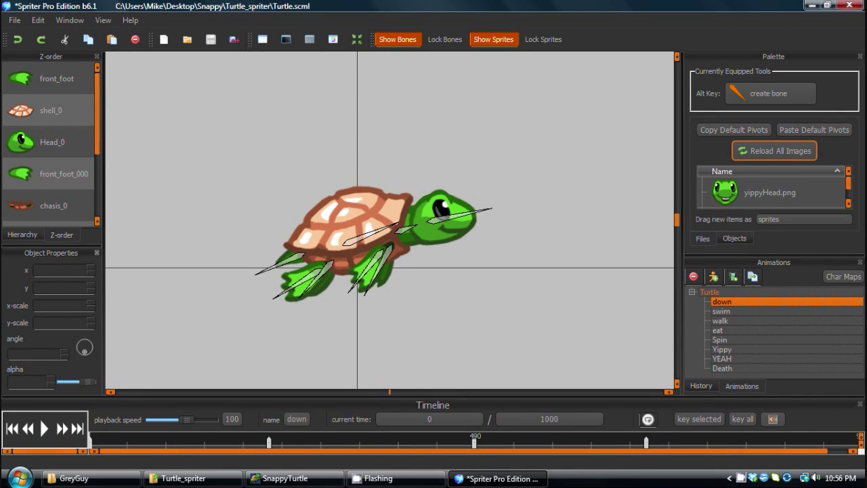
# Step: Preview the turtle's down animation and bring up its swim animation
pyautogui.scroll(-3, 51, 142)
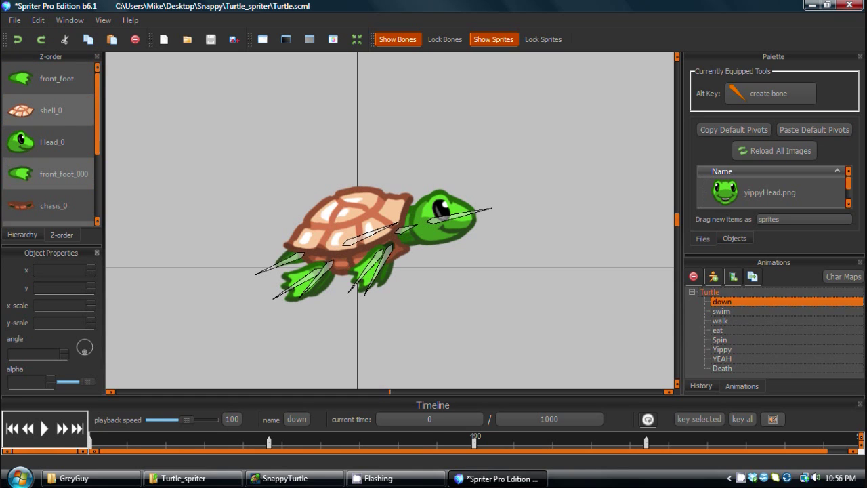
pyautogui.press('space')
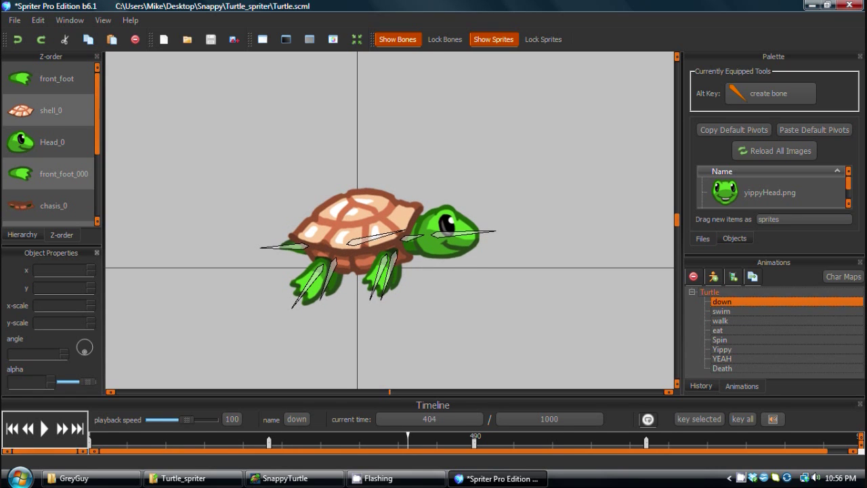
pyautogui.click(721, 311)
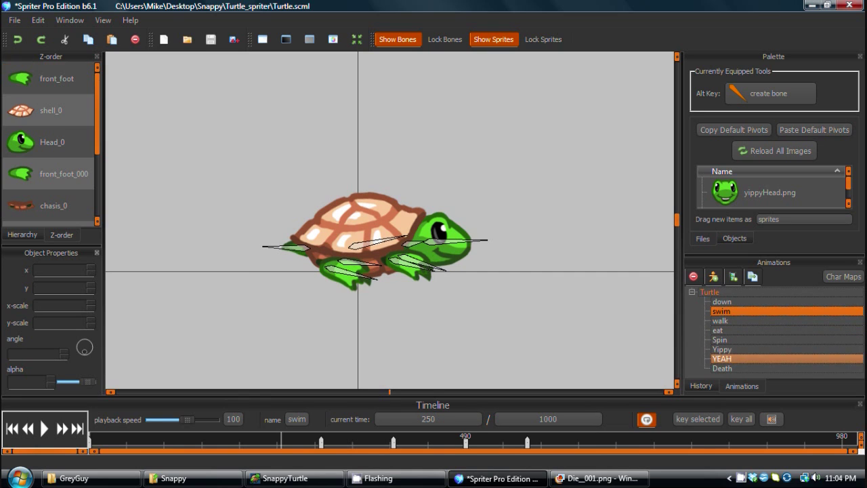
# Step: Display the turtle's Death animation and compare it with the exported Die__001.png image
pyautogui.click(723, 368)
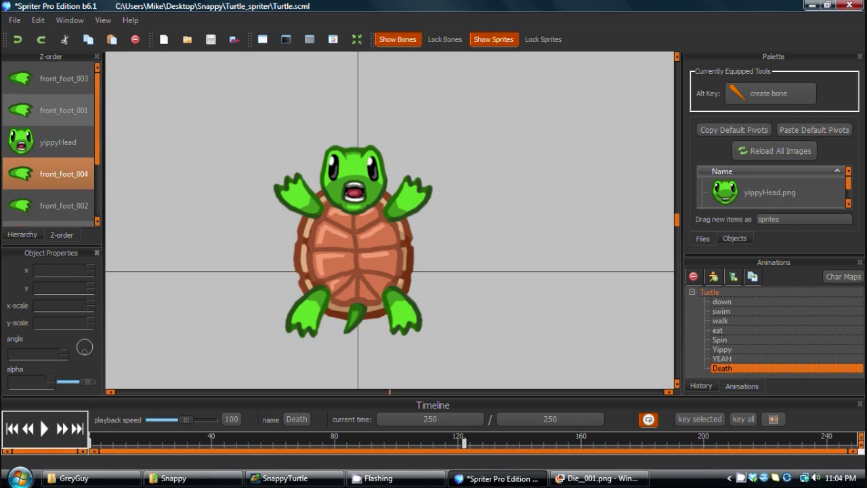
pyautogui.click(596, 479)
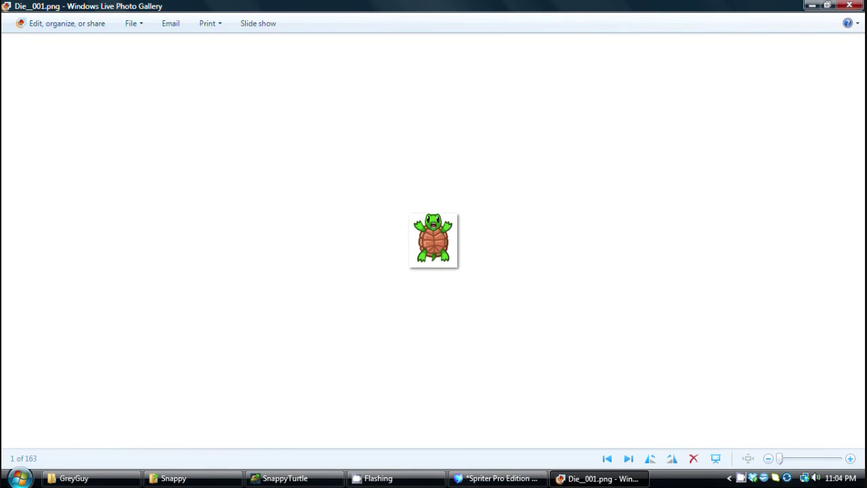
pyautogui.click(812, 6)
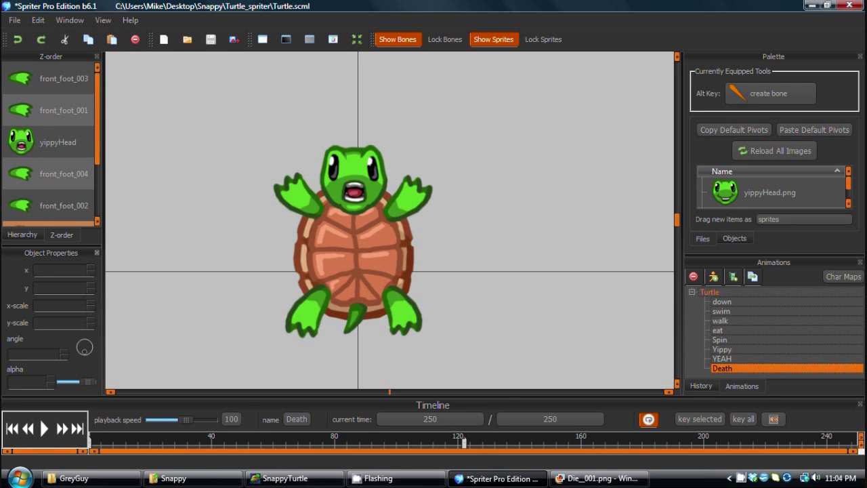
pyautogui.click(63, 110)
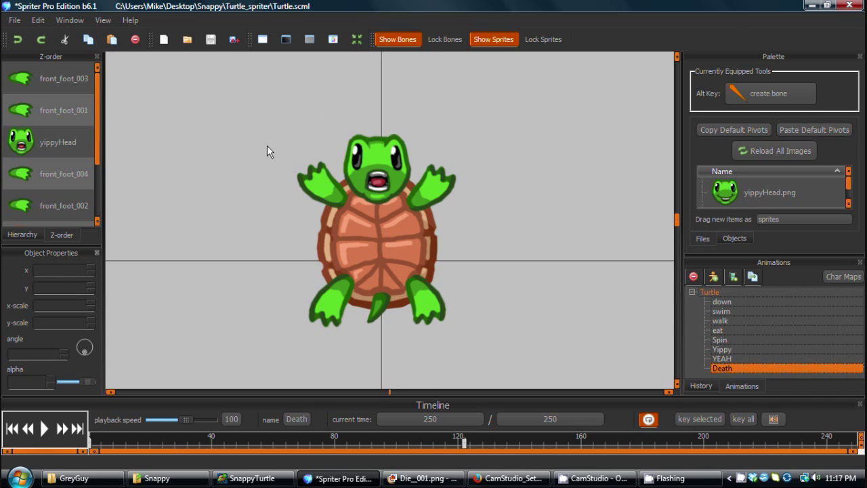
# Step: Display the down animation, select the Turtle entity and inspect the turtle's sprites and bones up close
pyautogui.click(738, 301)
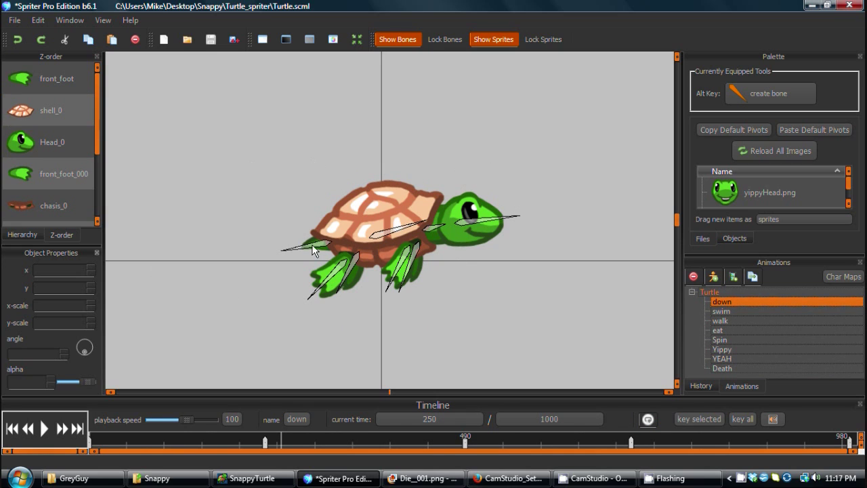
pyautogui.click(708, 292)
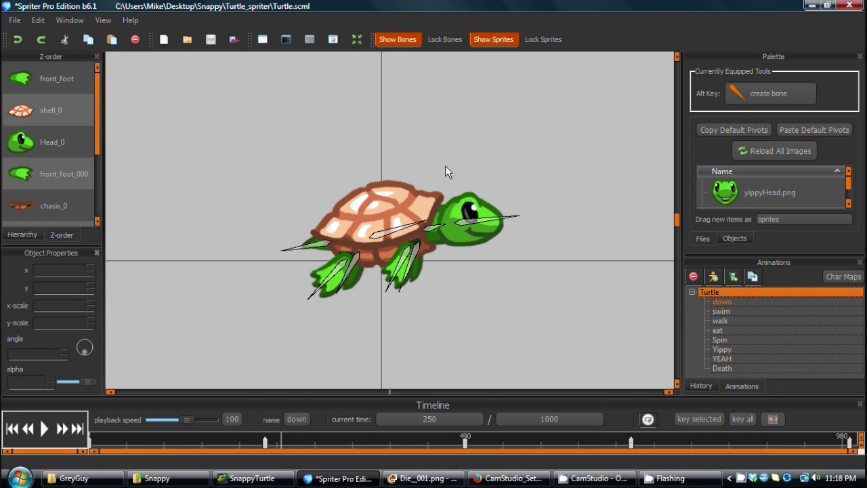
pyautogui.moveTo(449, 235); pyautogui.dragTo(437, 221)
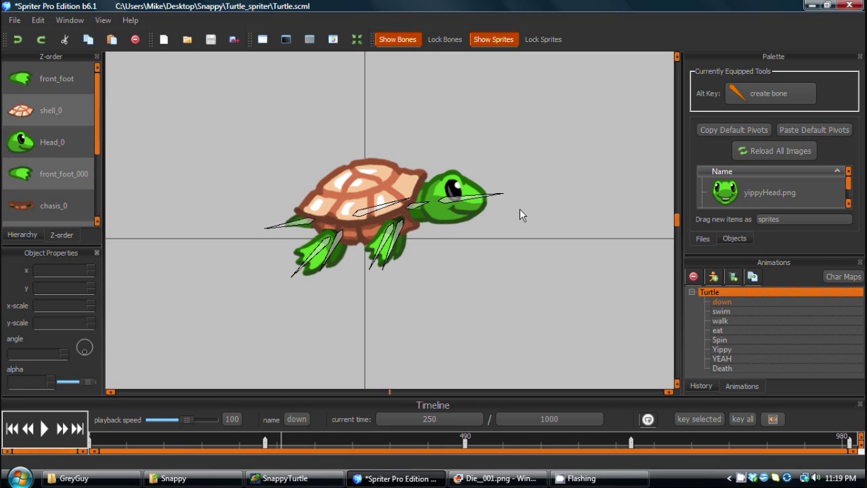
pyautogui.scroll(3, 427, 246)
pyautogui.scroll(1, 468, 285)
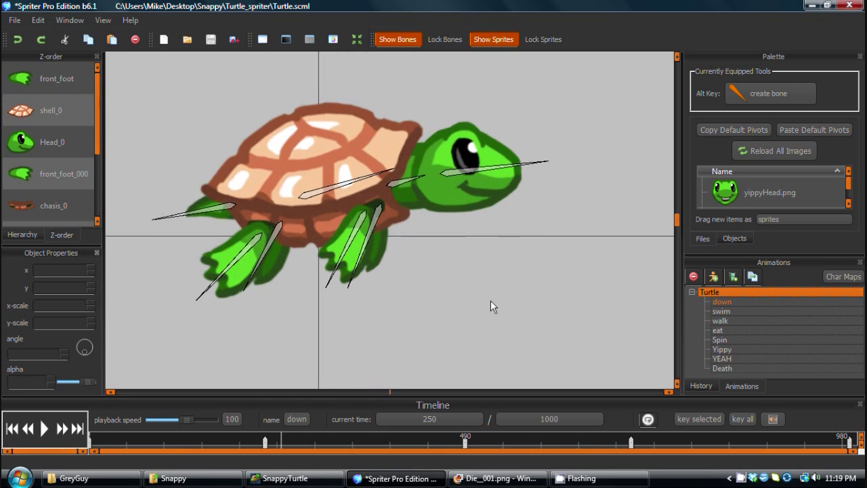
# Step: Inspect the exported Die__001.png image at actual size and magnified, and close it
pyautogui.moveTo(490, 300); pyautogui.dragTo(548, 325)
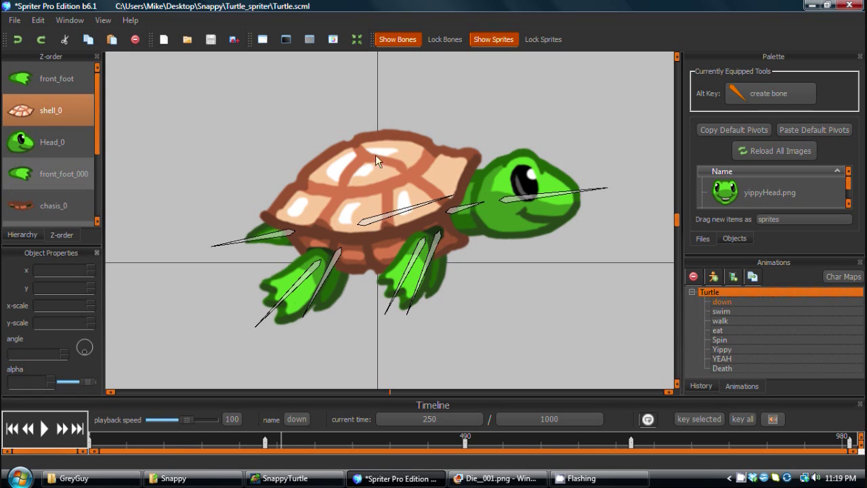
pyautogui.click(506, 483)
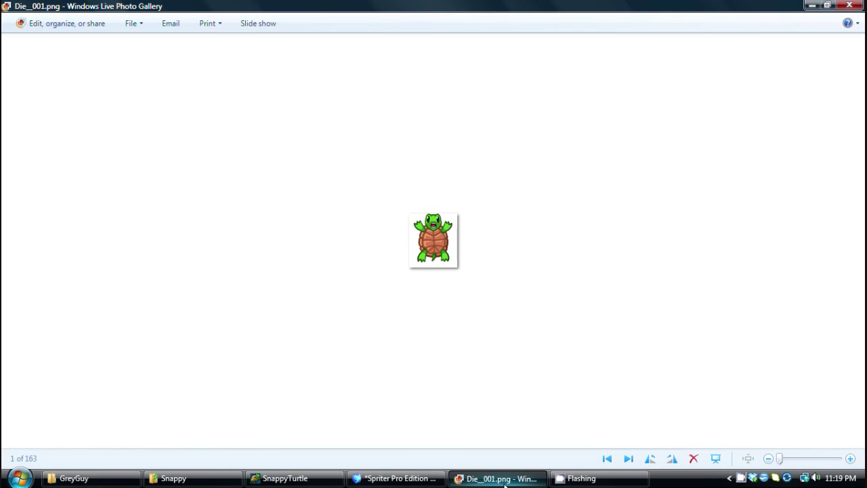
pyautogui.scroll(5, 464, 306)
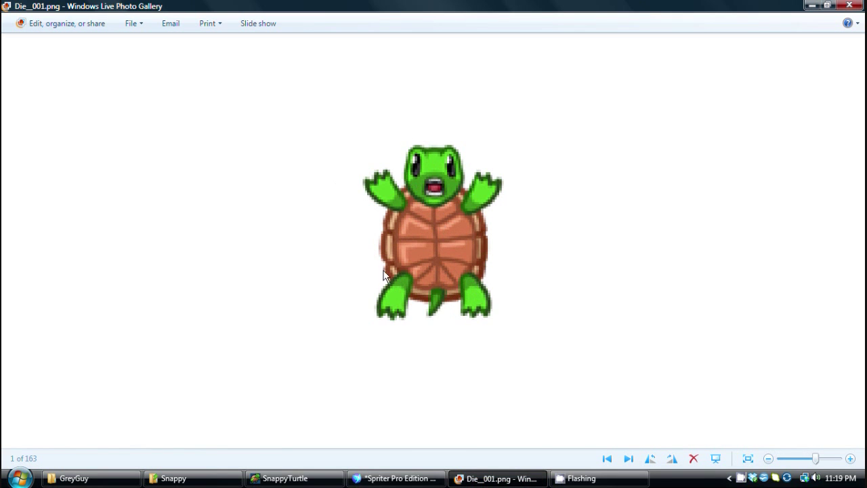
pyautogui.scroll(-5, 427, 256)
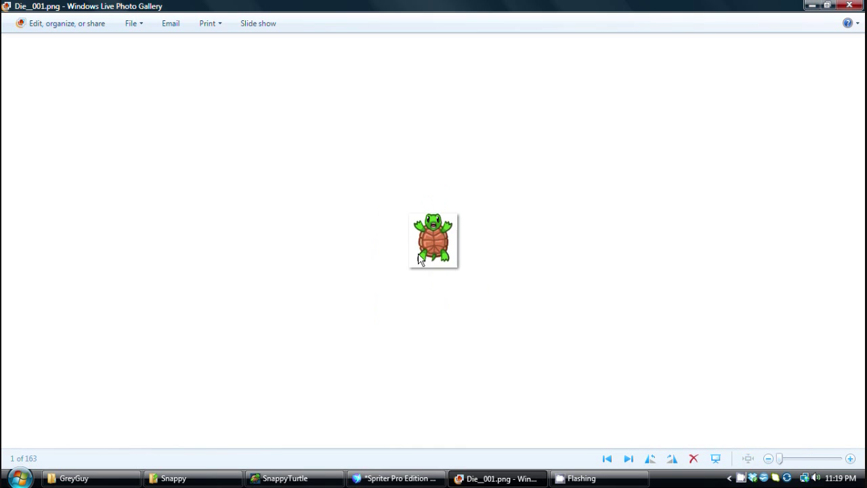
pyautogui.scroll(5, 426, 251)
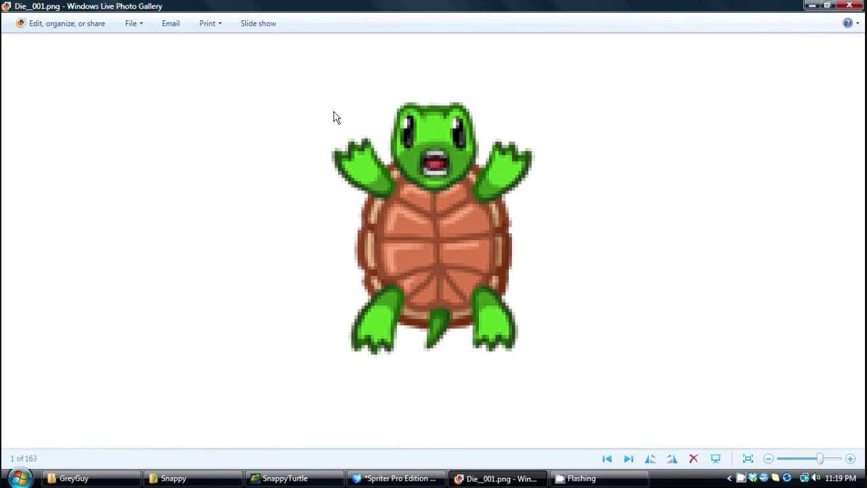
pyautogui.scroll(-5, 508, 230)
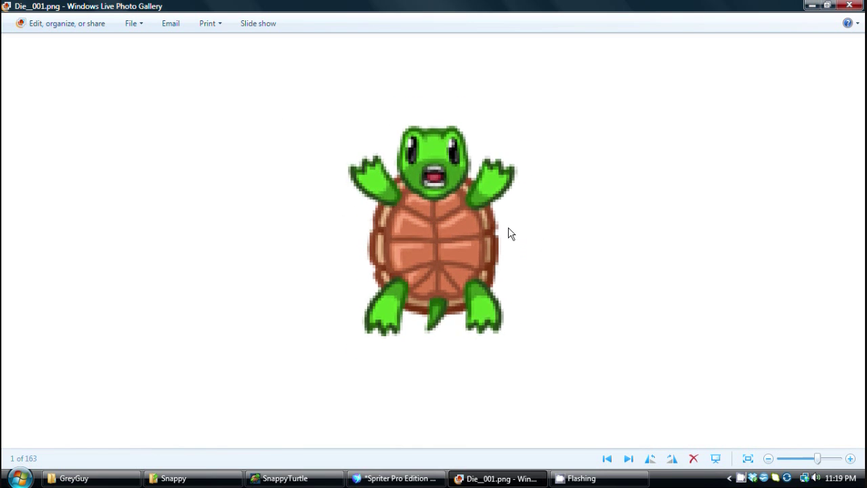
pyautogui.scroll(4, 448, 255)
pyautogui.scroll(-3, 379, 231)
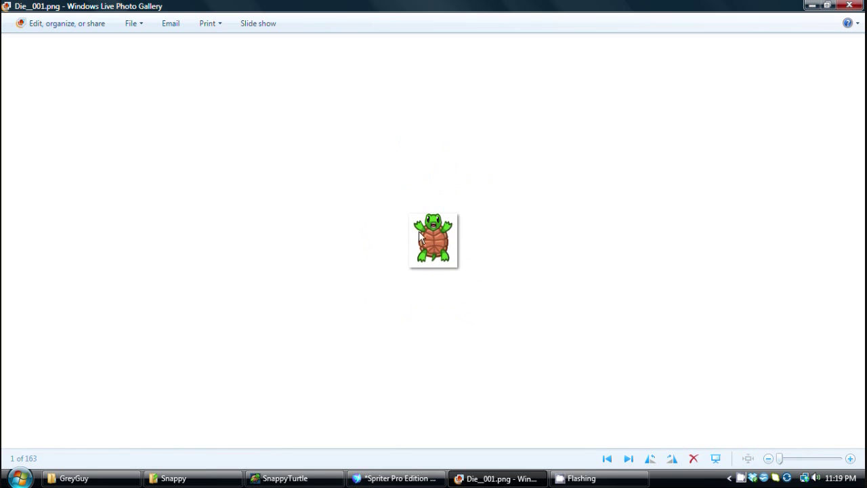
pyautogui.scroll(-2, 450, 228)
pyautogui.click(848, 6)
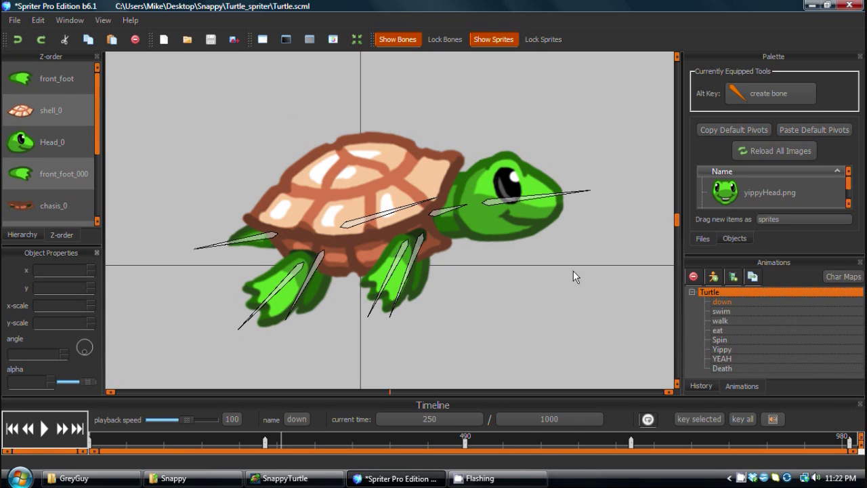
# Step: Preview the turtle's down animation, and bring up the swim animation to point out the Export To PNG command
pyautogui.click(44, 428)
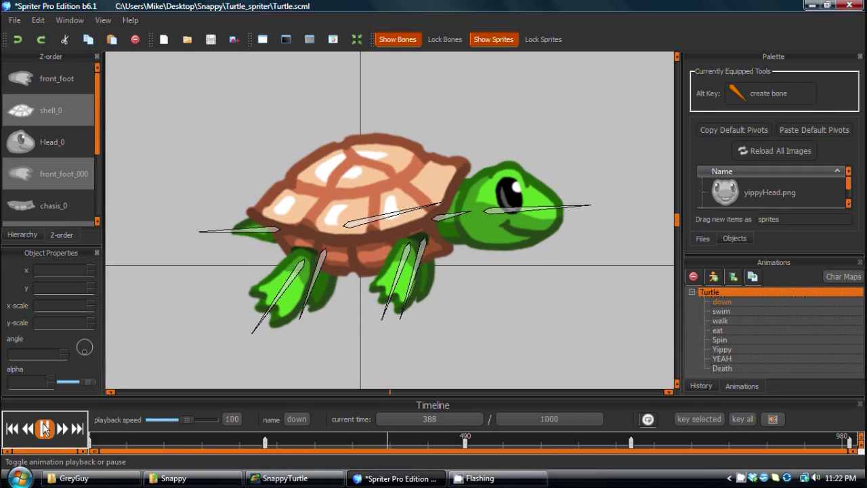
pyautogui.click(44, 428)
pyautogui.click(724, 311)
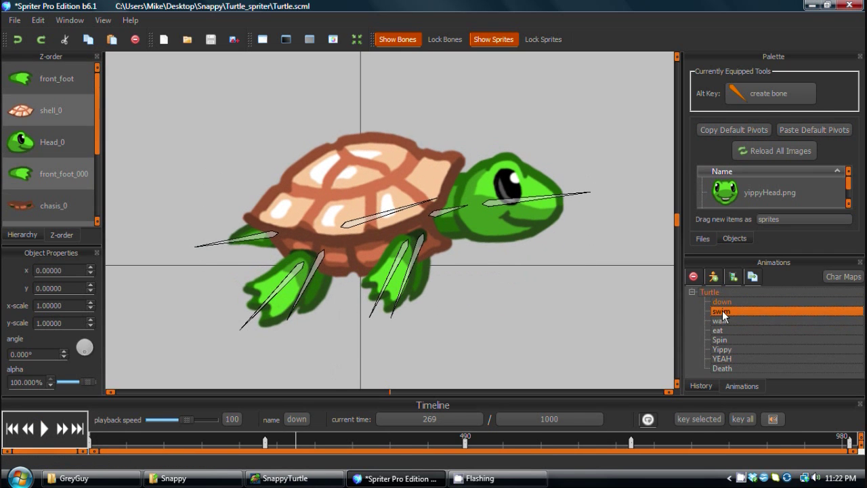
pyautogui.click(15, 20)
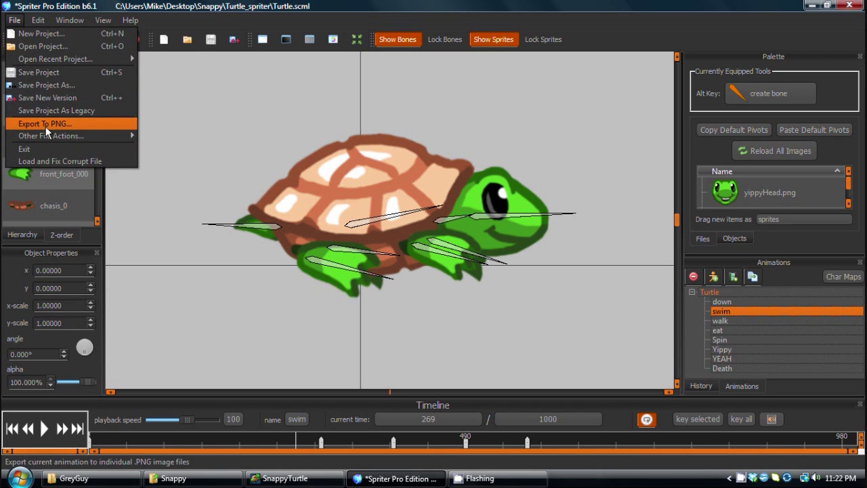
pyautogui.press('Escape')
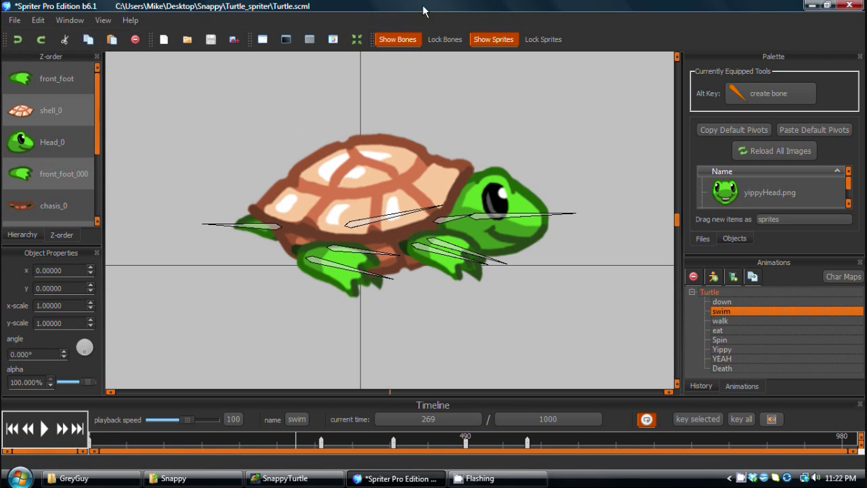
# Step: Minimize Spriter and open the ExampleBatch folder on the desktop to examine its exported eat PNG images
pyautogui.click(812, 6)
pyautogui.click(300, 224)
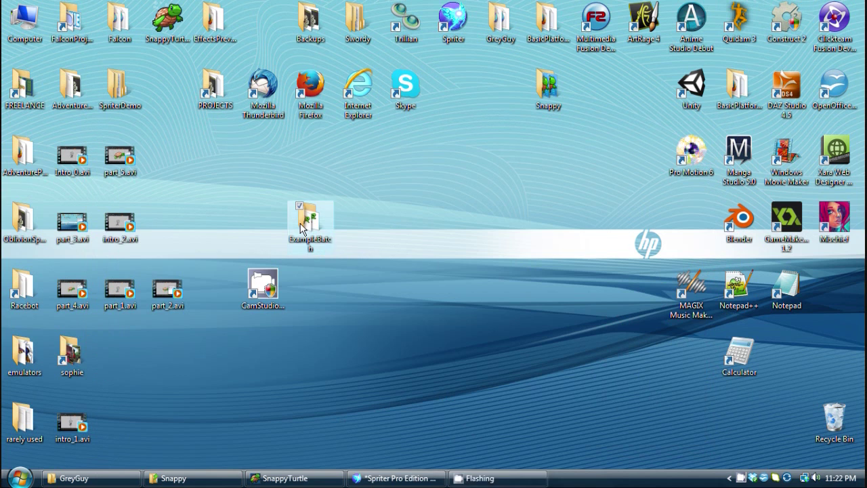
pyautogui.doubleClick(300, 224)
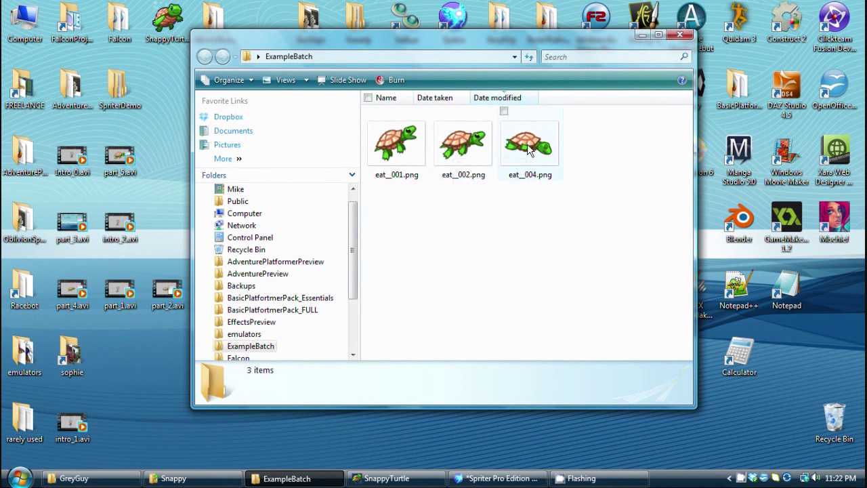
pyautogui.moveTo(408, 150)
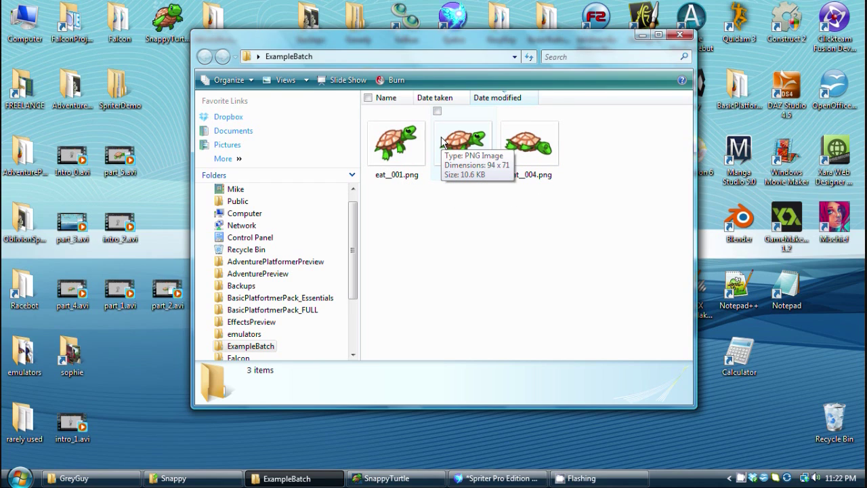
# Step: Launch IrfanView and enlarge its empty window
pyautogui.click(21, 478)
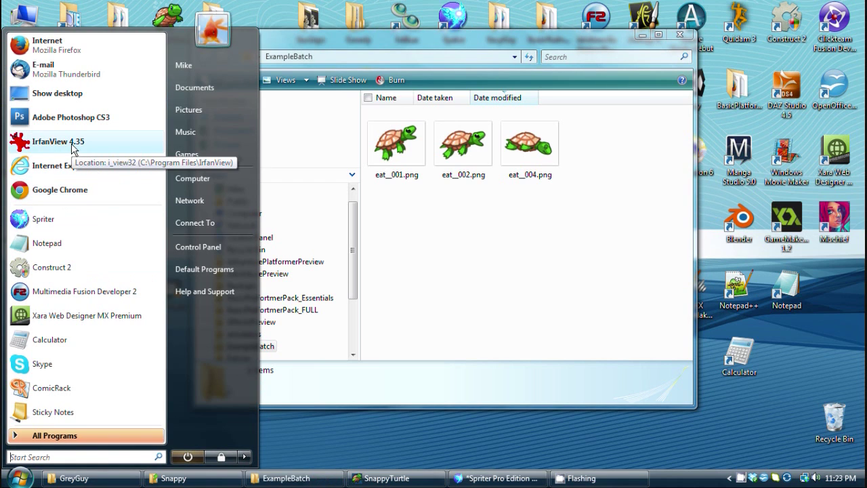
pyautogui.click(28, 145)
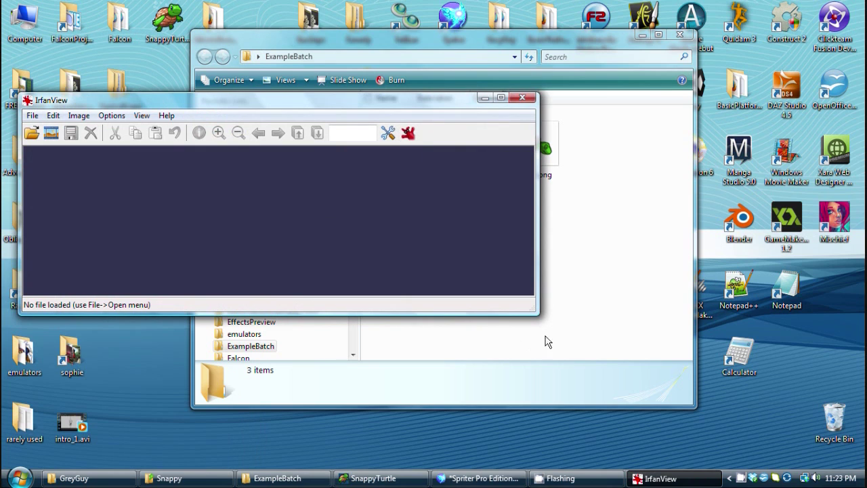
pyautogui.moveTo(537, 318); pyautogui.dragTo(509, 383)
pyautogui.moveTo(108, 99); pyautogui.dragTo(130, 81)
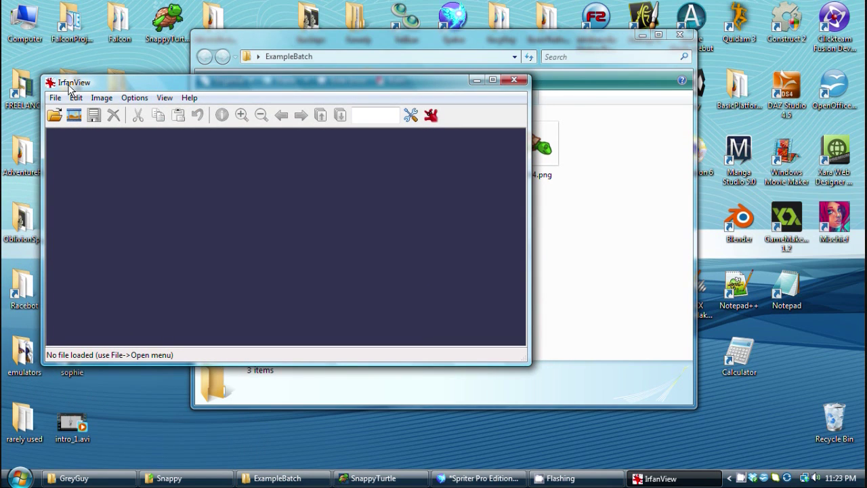
pyautogui.moveTo(214, 85); pyautogui.dragTo(208, 91)
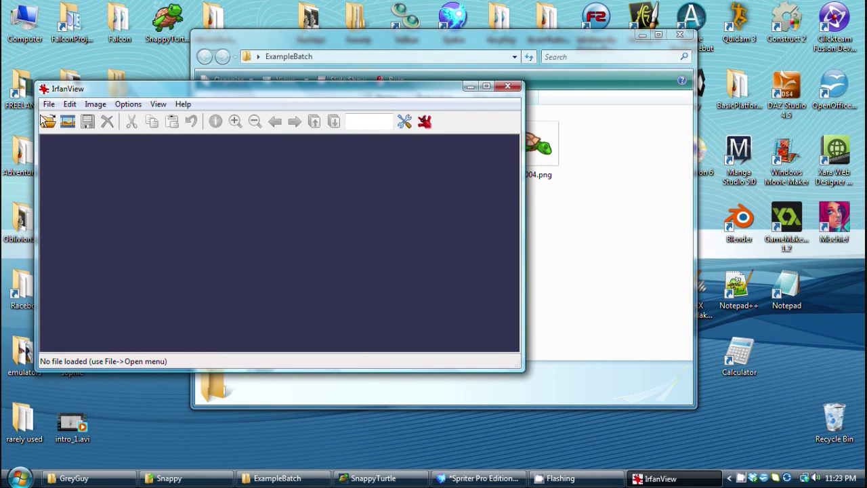
# Step: Move the ExampleBatch folder window aside and load eat__001.png from it into IrfanView
pyautogui.moveTo(592, 45); pyautogui.dragTo(739, 68)
pyautogui.moveTo(258, 92); pyautogui.dragTo(251, 90)
pyautogui.moveTo(550, 171); pyautogui.dragTo(300, 211)
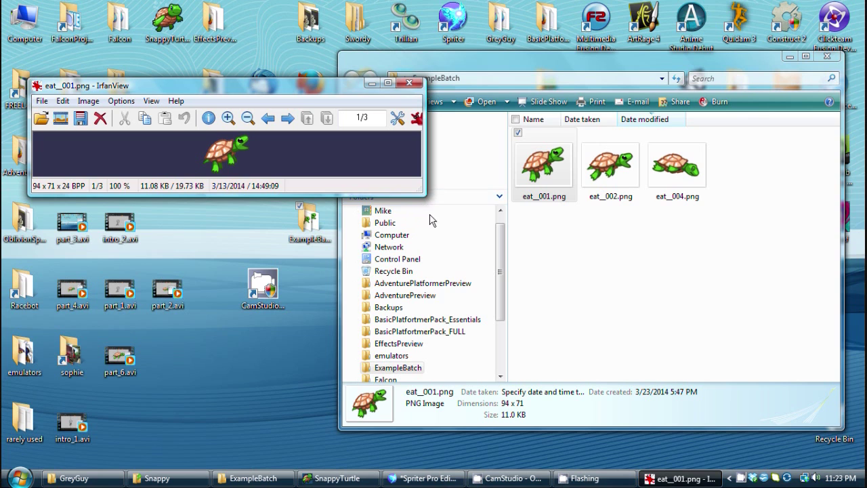
# Step: Enlarge the IrfanView window and magnify eat__001.png to inspect the turtle against the background
pyautogui.moveTo(423, 197); pyautogui.dragTo(441, 349)
pyautogui.scroll(1, 203, 239)
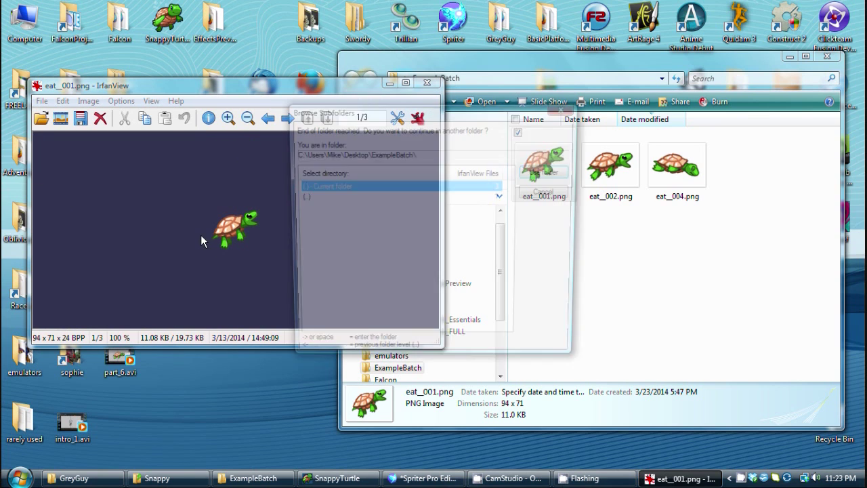
pyautogui.click(549, 195)
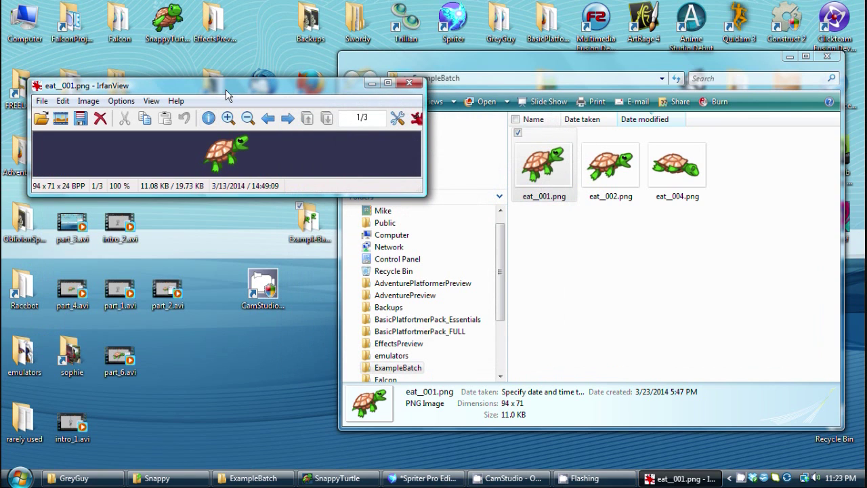
pyautogui.moveTo(420, 197); pyautogui.dragTo(435, 334)
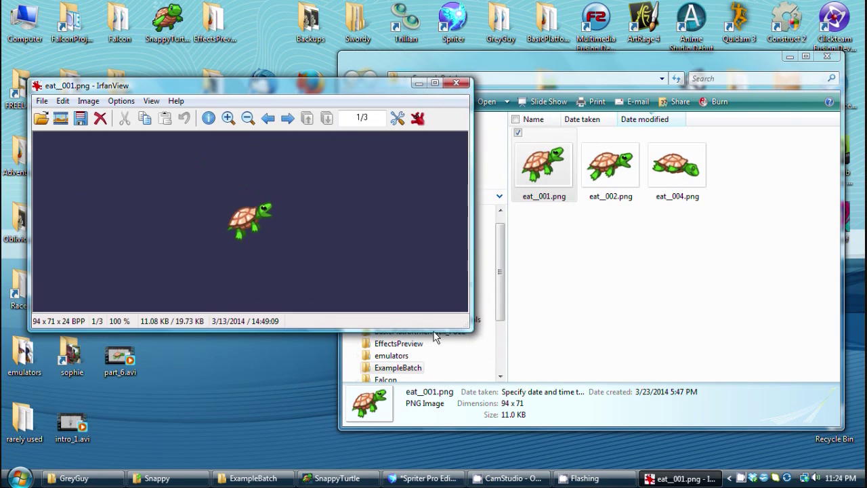
pyautogui.click(228, 118)
pyautogui.click(229, 118)
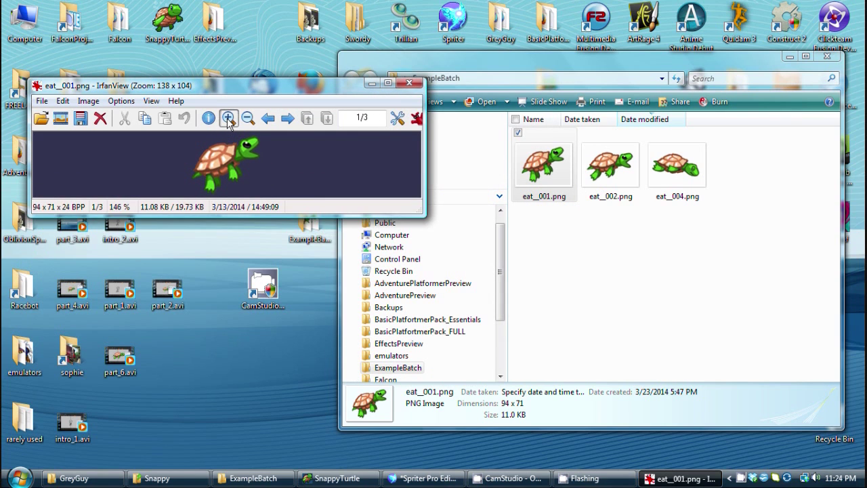
pyautogui.click(228, 118)
pyautogui.click(229, 118)
pyautogui.click(229, 118)
pyautogui.click(228, 118)
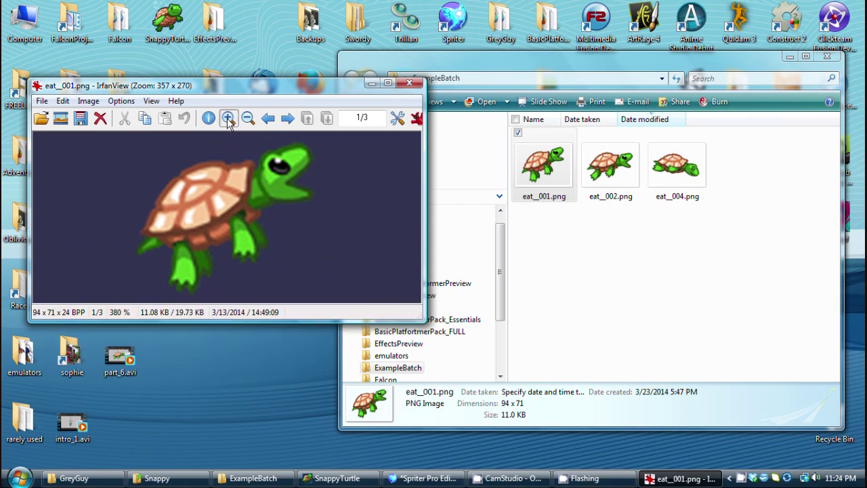
pyautogui.click(229, 118)
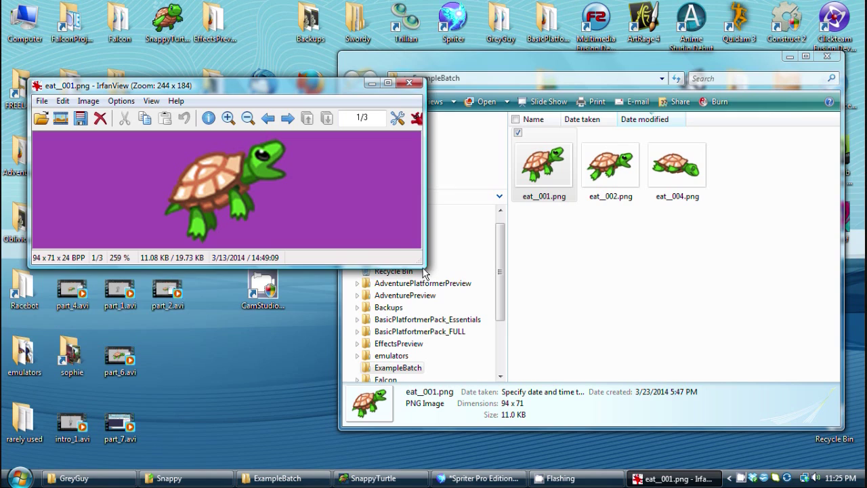
pyautogui.moveTo(425, 336); pyautogui.dragTo(468, 316)
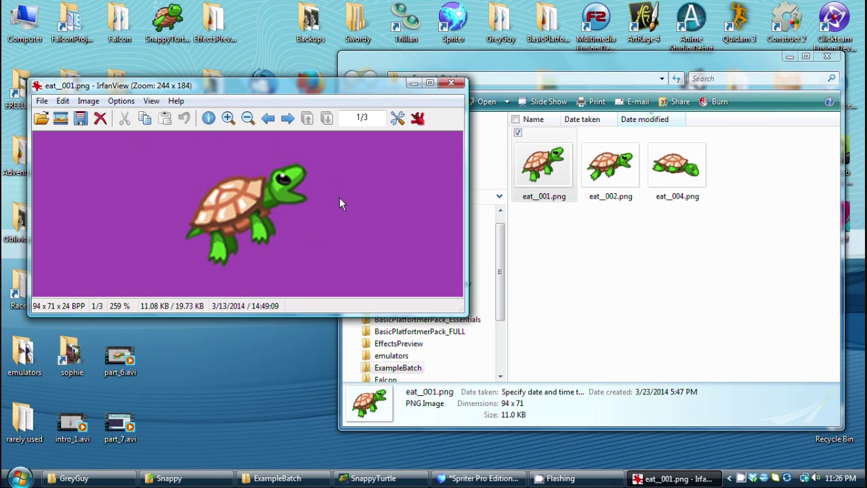
# Step: Change IrfanView's main window color in the Viewing settings to a brighter purple with red 192, green 60 and blue 196
pyautogui.click(397, 118)
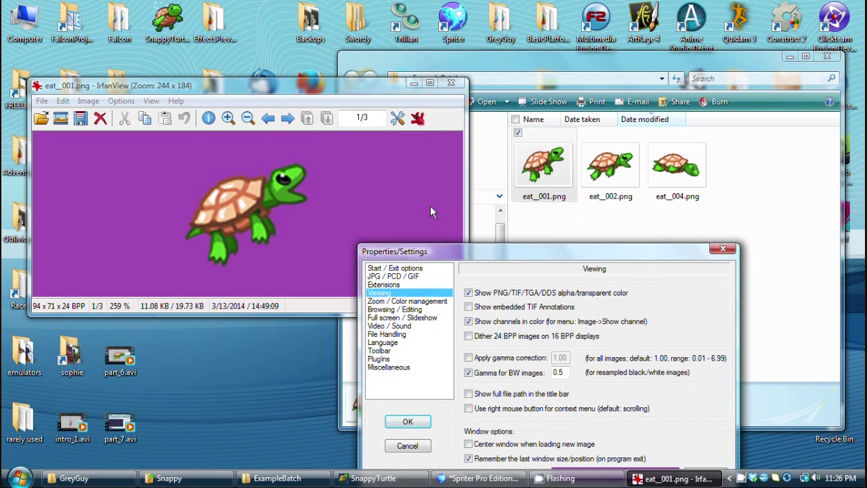
pyautogui.moveTo(467, 254); pyautogui.dragTo(357, 85)
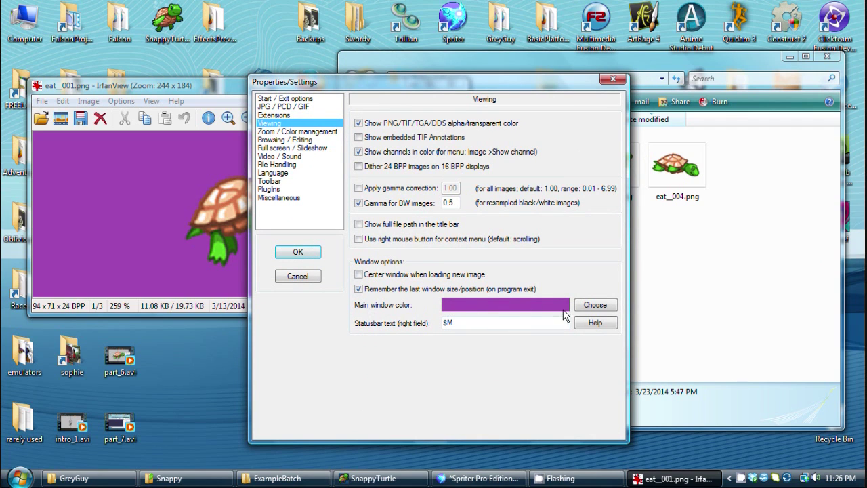
pyautogui.click(595, 307)
pyautogui.click(485, 189)
pyautogui.click(494, 171)
pyautogui.moveTo(411, 97); pyautogui.dragTo(479, 101)
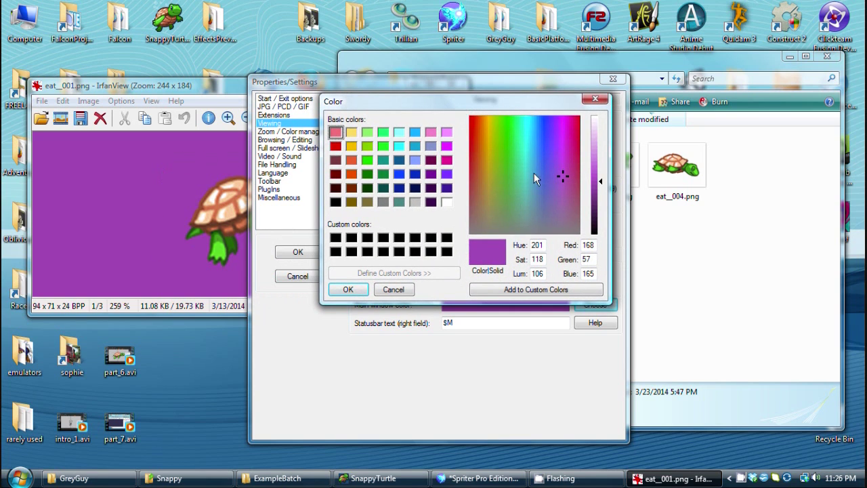
pyautogui.moveTo(561, 173); pyautogui.dragTo(597, 174)
pyautogui.click(596, 178)
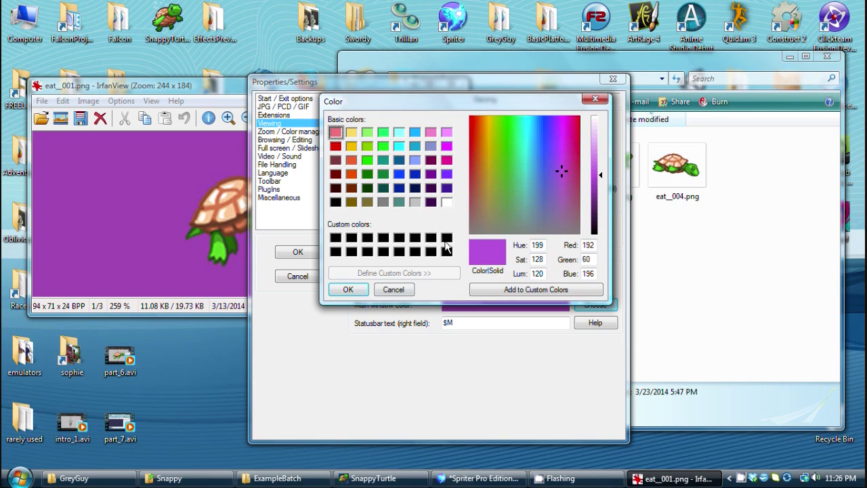
pyautogui.click(348, 289)
pyautogui.click(305, 253)
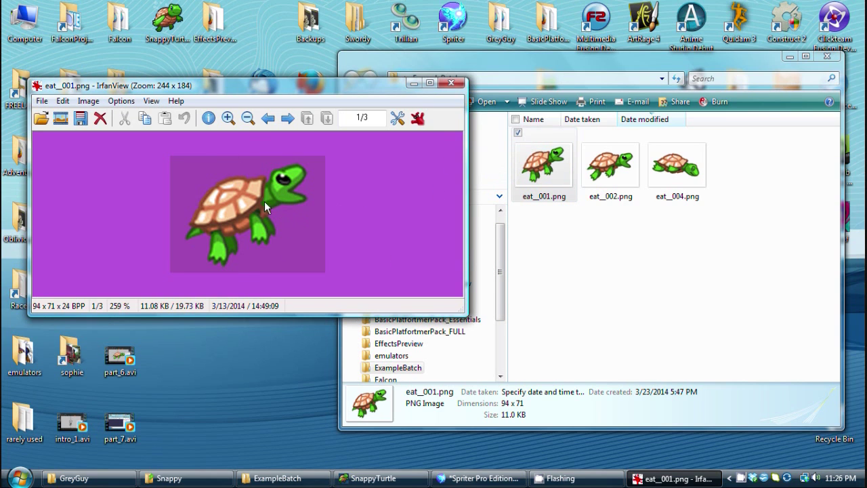
# Step: Reload eat__001.png so its transparent area uses the new window color, and magnify the turtle
pyautogui.hotkey('ctrl', 'h')
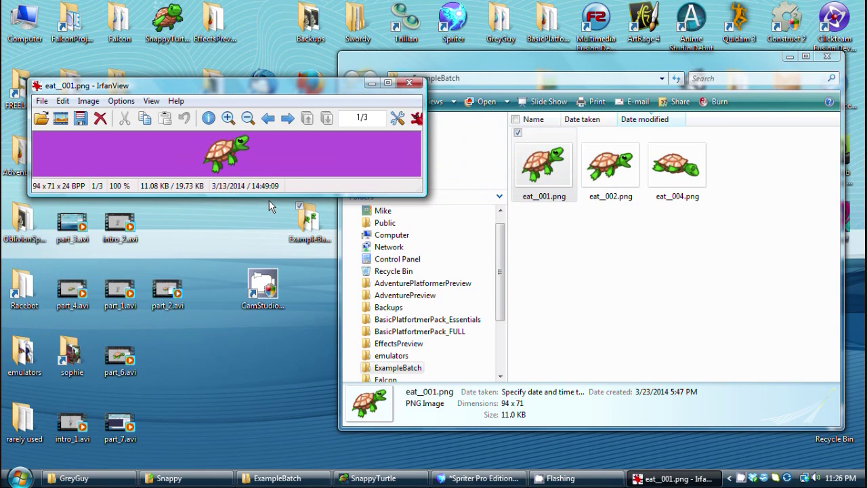
pyautogui.click(228, 119)
pyautogui.click(229, 119)
pyautogui.click(229, 119)
pyautogui.click(229, 118)
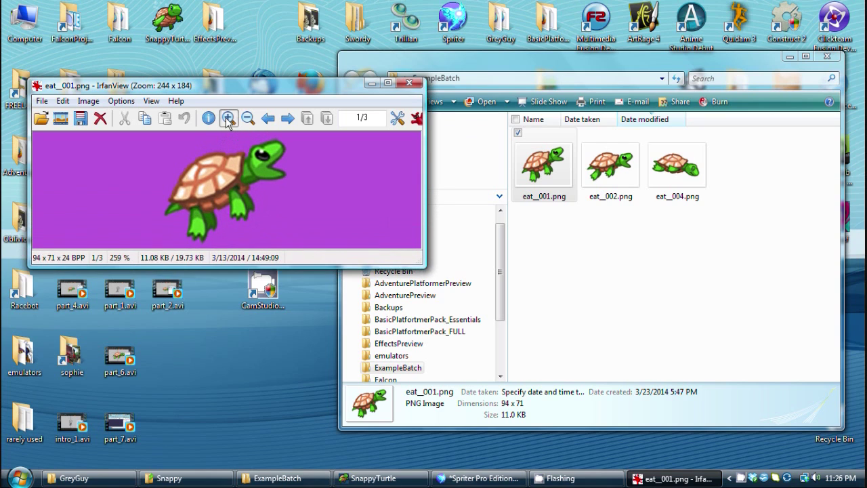
pyautogui.click(229, 118)
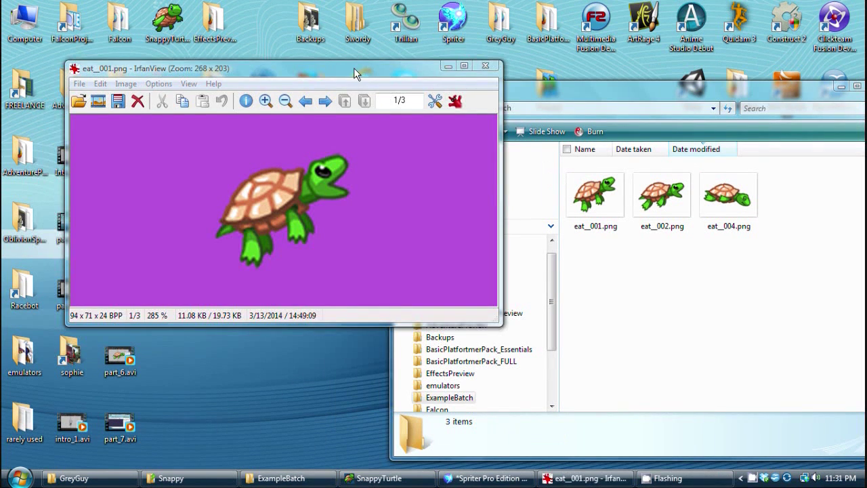
# Step: Enlarge the IrfanView window slightly, open Batch Conversion/Rename, and move its dialog higher on the screen
pyautogui.press('Left')
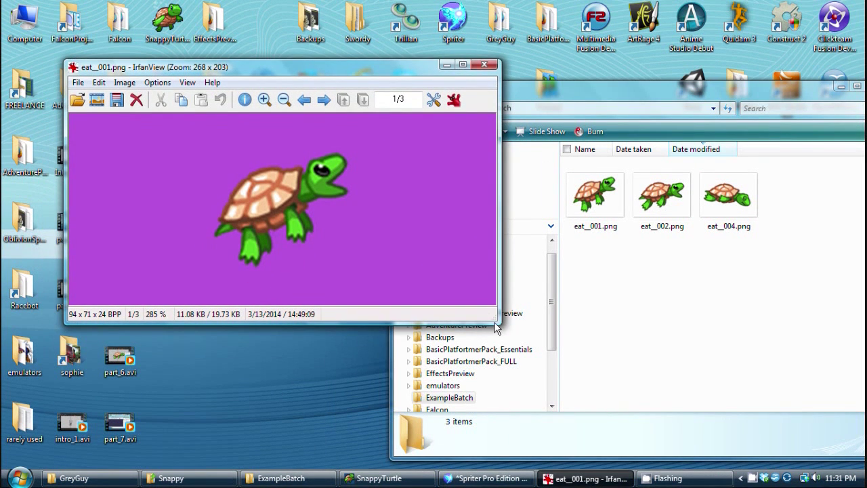
pyautogui.moveTo(497, 328); pyautogui.dragTo(529, 382)
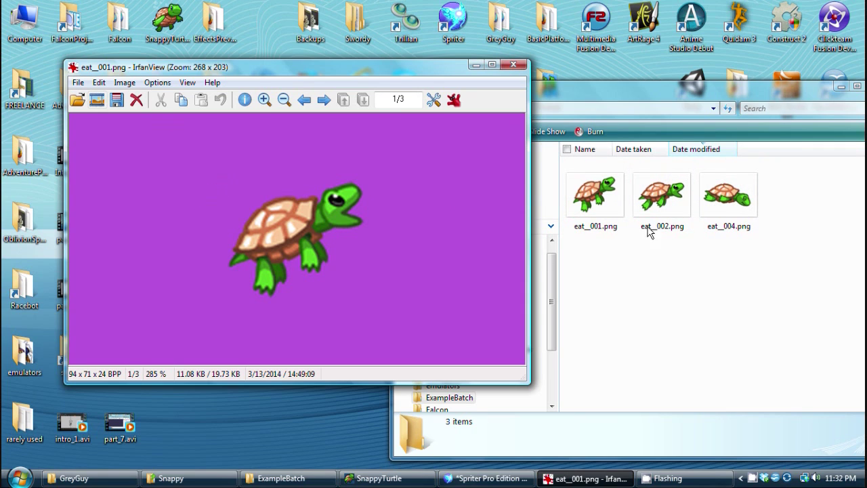
pyautogui.click(79, 83)
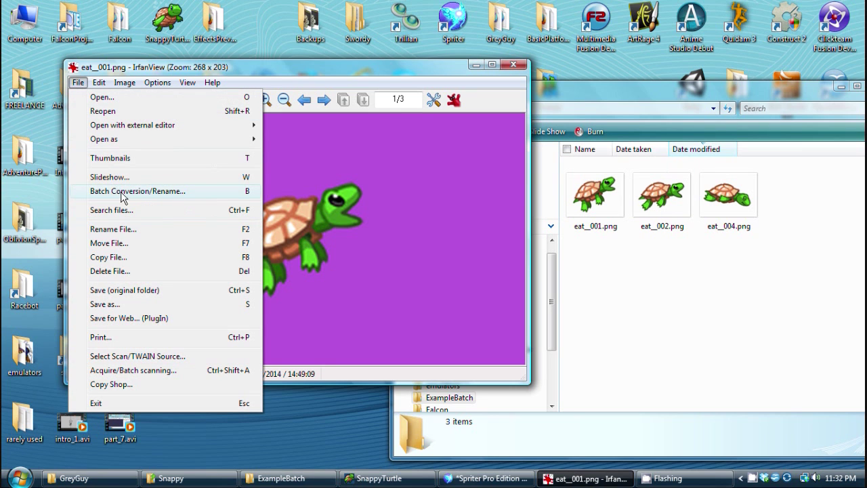
pyautogui.click(122, 192)
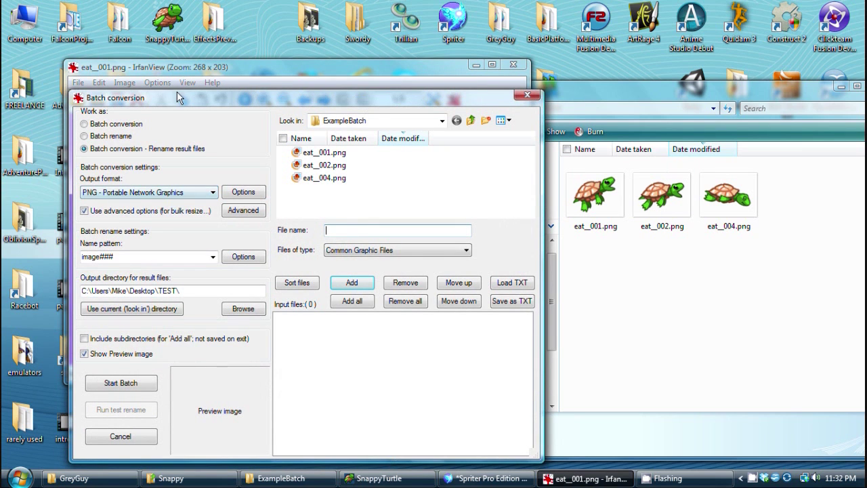
pyautogui.moveTo(177, 92); pyautogui.dragTo(187, 48)
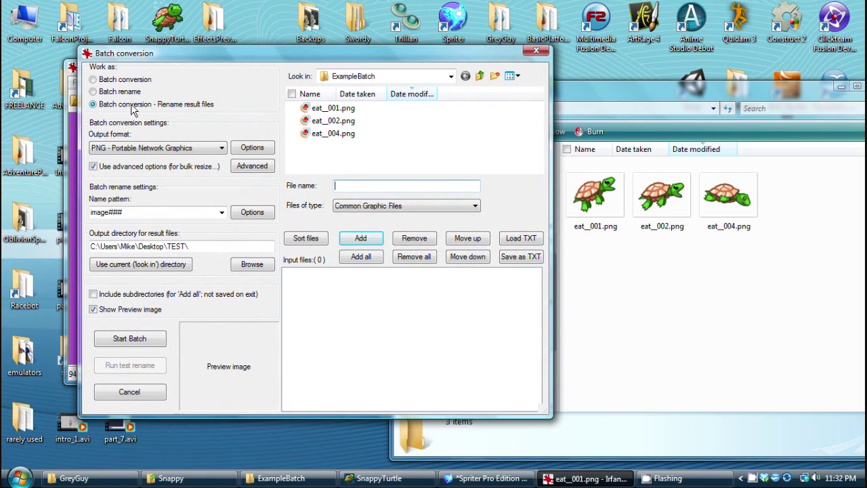
# Step: Review the output format choices, keeping PNG, and accept the PNG save options with Save Transparent Color off
pyautogui.click(94, 151)
pyautogui.click(172, 148)
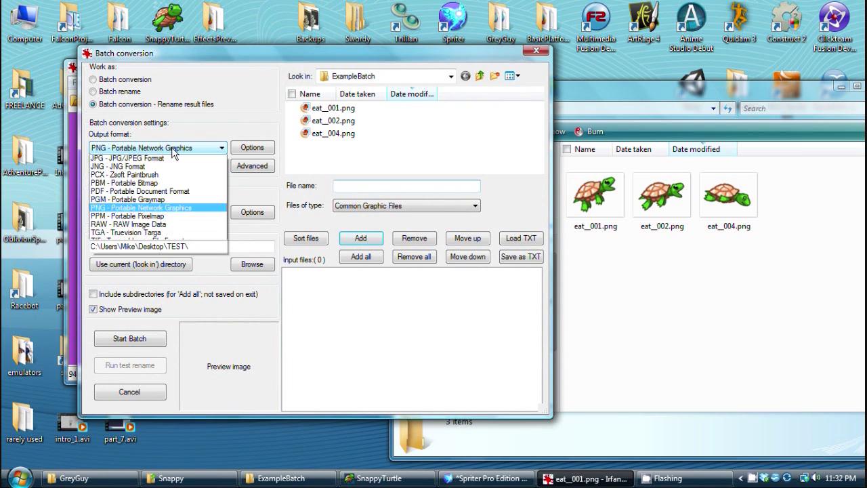
pyautogui.click(133, 256)
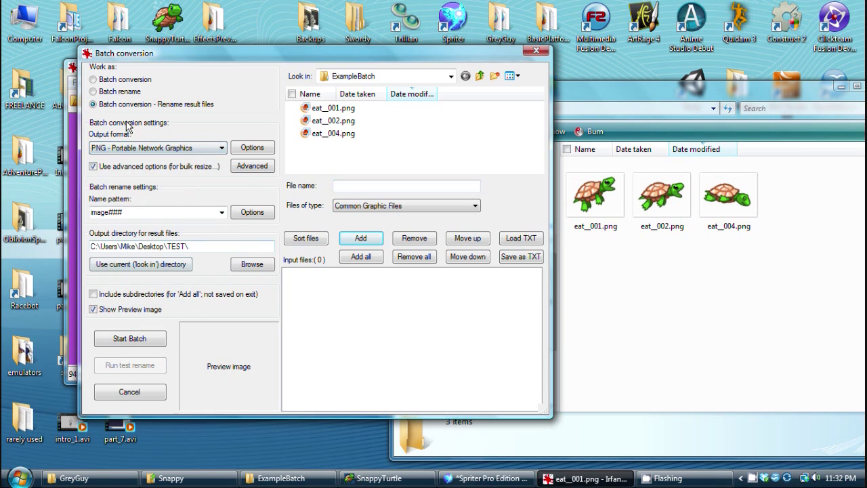
pyautogui.click(252, 148)
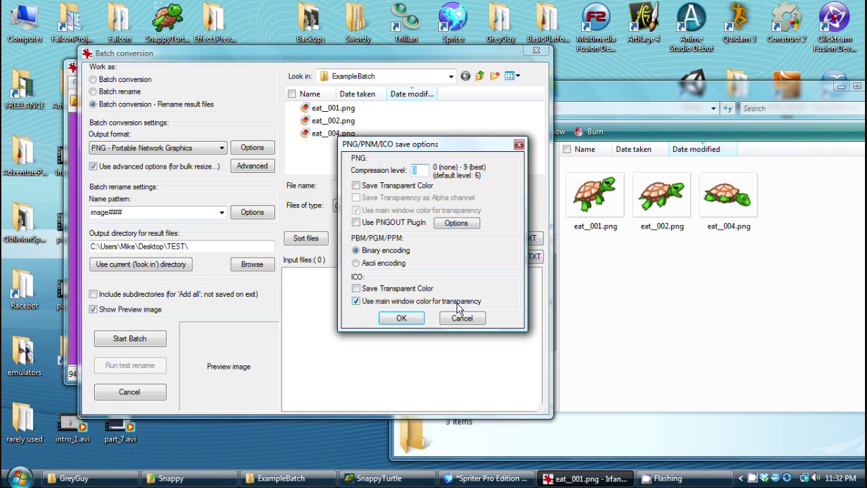
pyautogui.click(401, 318)
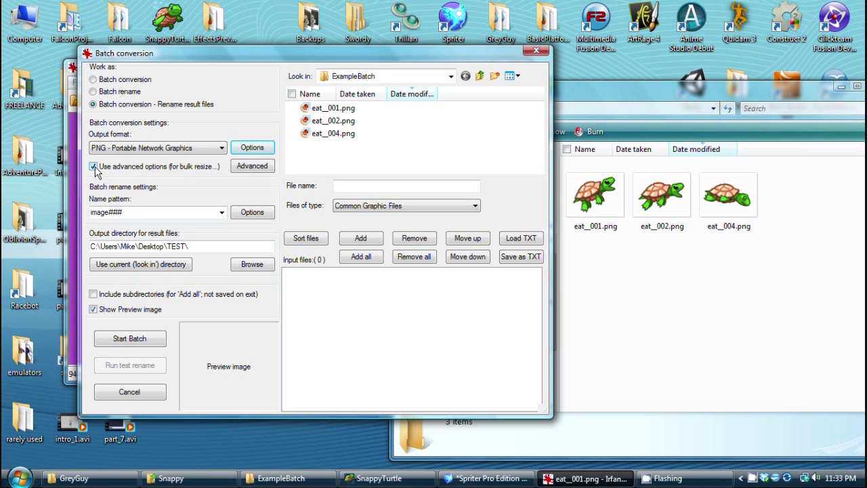
# Step: Set the batch's advanced resize option to 50% of the original width and height and accept the settings
pyautogui.click(253, 166)
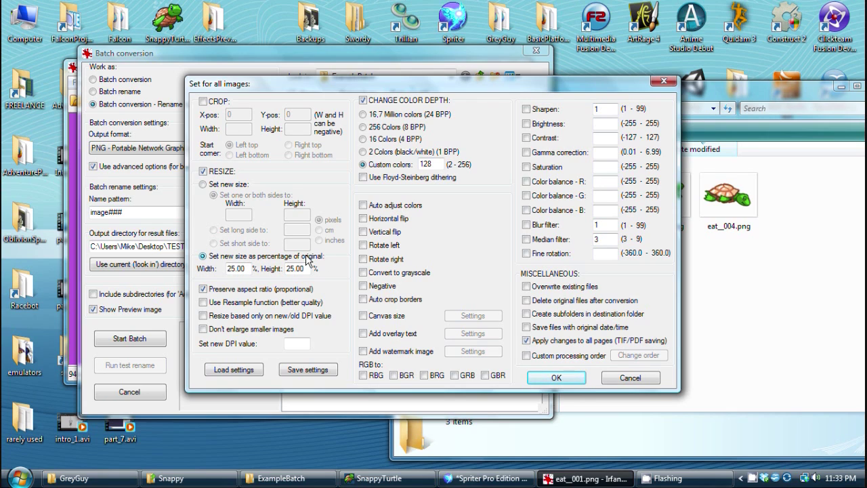
pyautogui.moveTo(236, 271); pyautogui.dragTo(140, 271)
pyautogui.write('509')
pyautogui.doubleClick(293, 269)
pyautogui.click(203, 170)
pyautogui.click(556, 378)
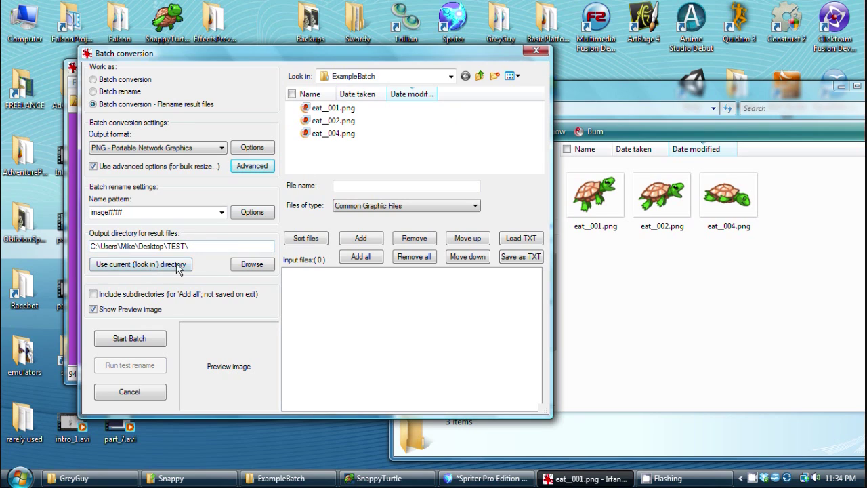
# Step: Use the current ExampleBatch folder as the output directory and select its three eat PNG files
pyautogui.click(151, 270)
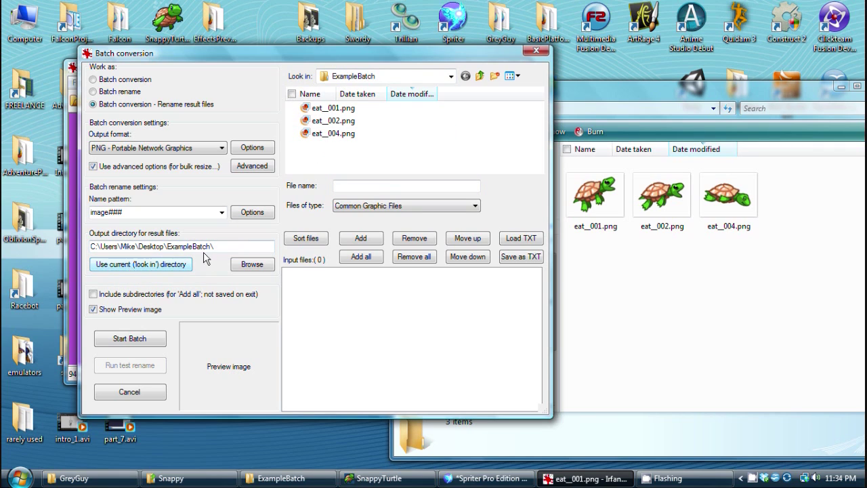
pyautogui.moveTo(347, 150); pyautogui.dragTo(315, 110)
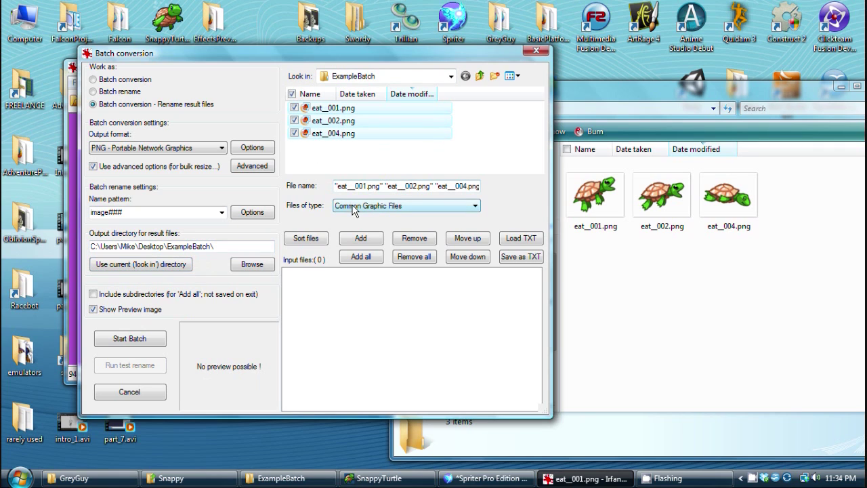
pyautogui.click(451, 76)
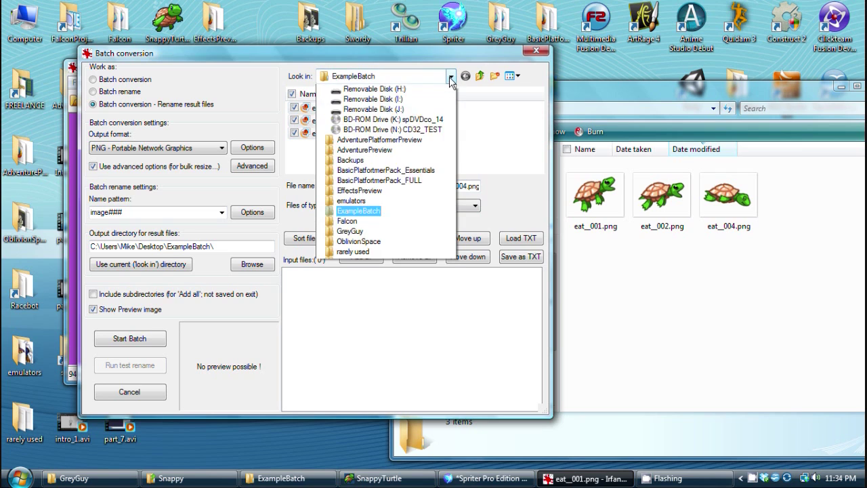
pyautogui.click(499, 129)
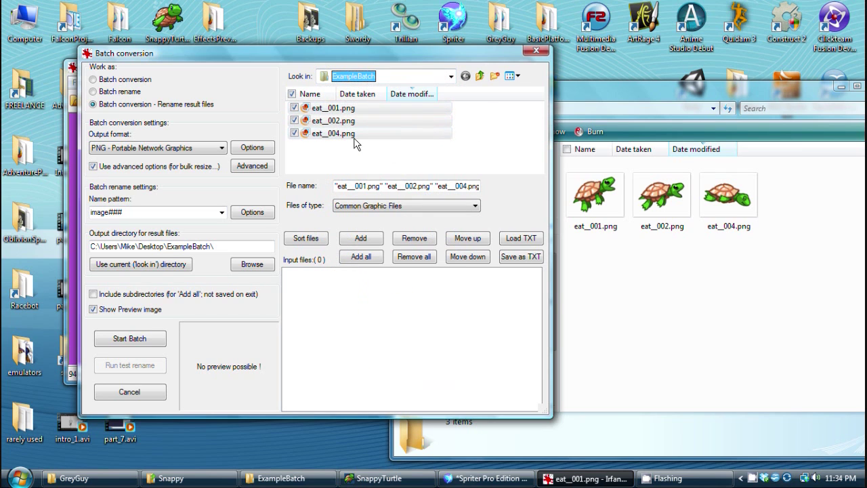
# Step: Add all the ExampleBatch images to the batch's input list, run the conversion, and exit the batch report
pyautogui.click(362, 259)
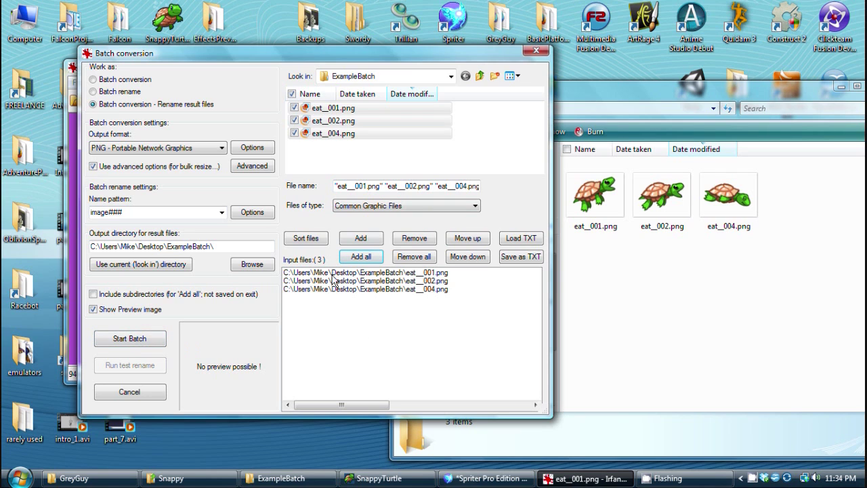
pyautogui.click(131, 340)
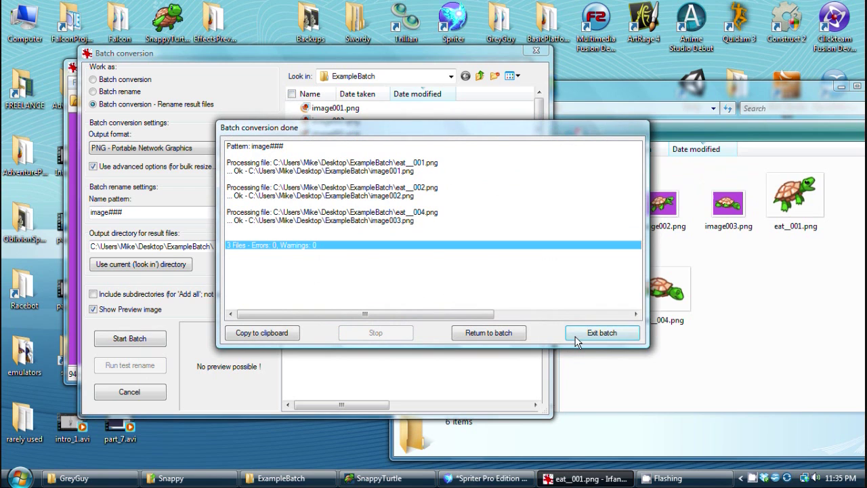
pyautogui.click(610, 333)
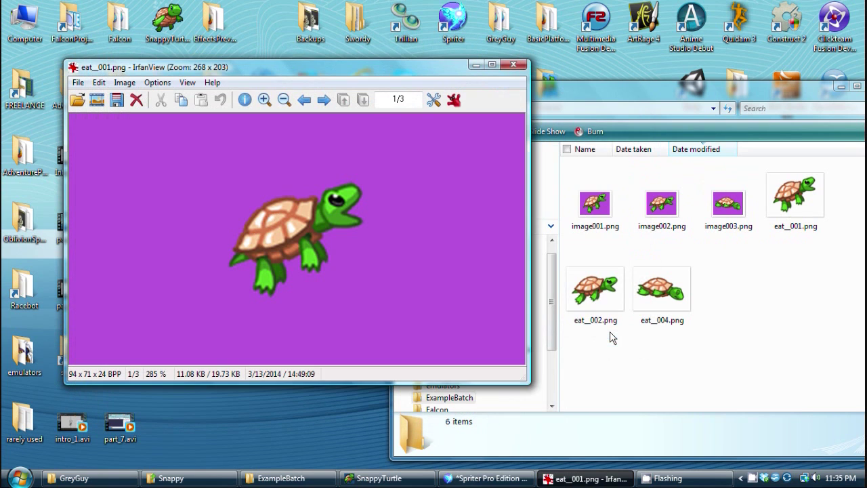
# Step: Open the converted image001.png in Windows Live Photo Gallery, inspect the turtle magnified, and close the viewer
pyautogui.click(600, 210)
pyautogui.doubleClick(601, 210)
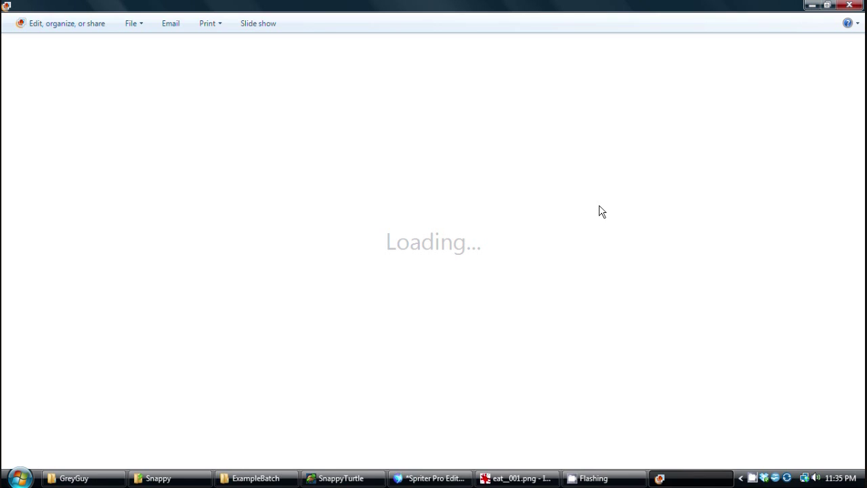
pyautogui.scroll(1, 489, 273)
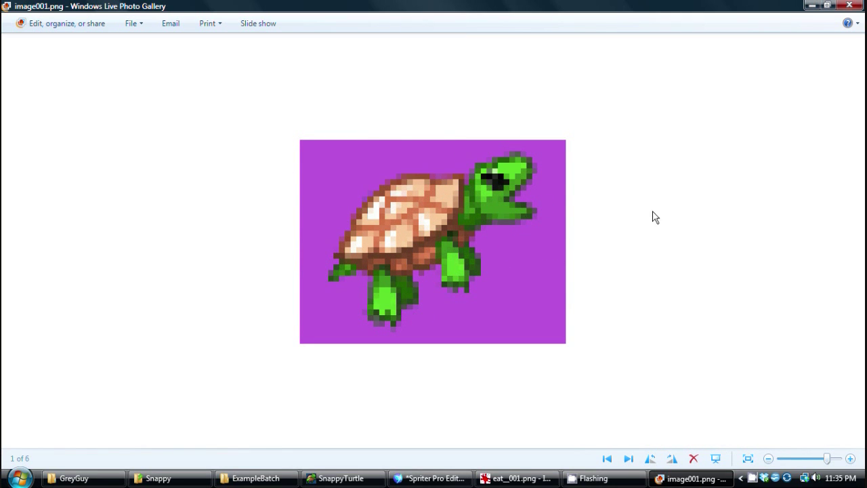
pyautogui.scroll(-3, 614, 128)
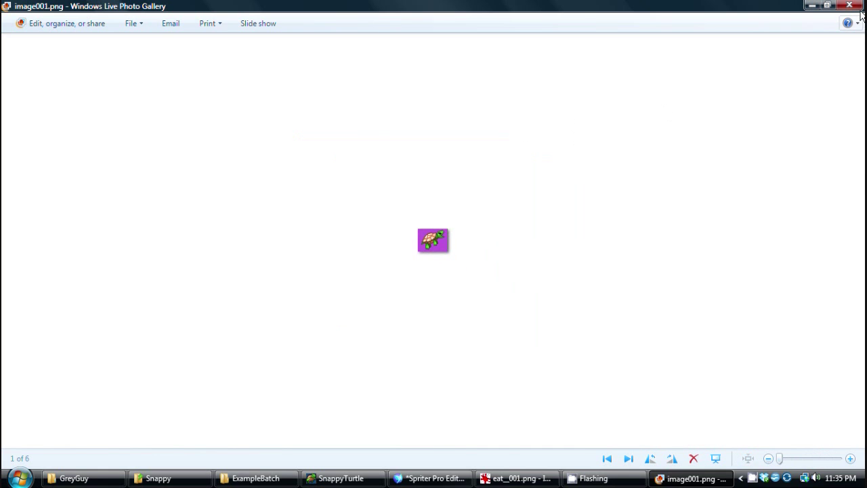
pyautogui.click(852, 6)
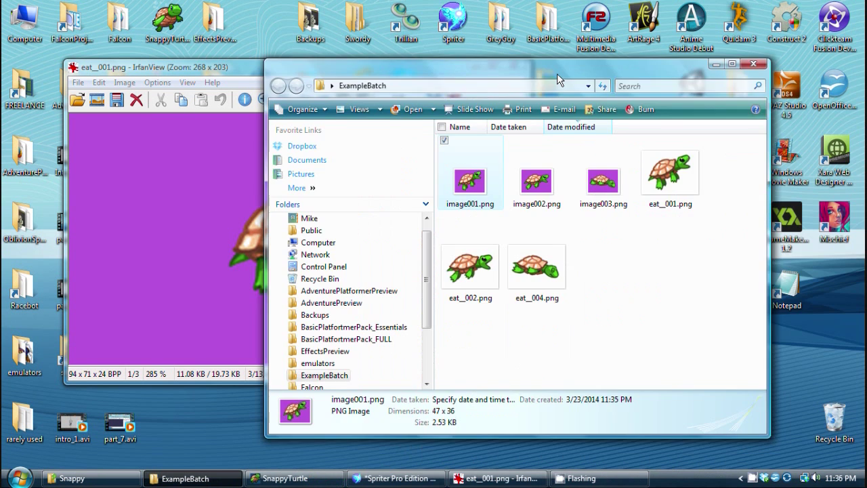
# Step: Close IrfanView and place the ExampleBatch folder window so the desktop shortcuts beside it are uncovered
pyautogui.moveTo(557, 73); pyautogui.dragTo(650, 55)
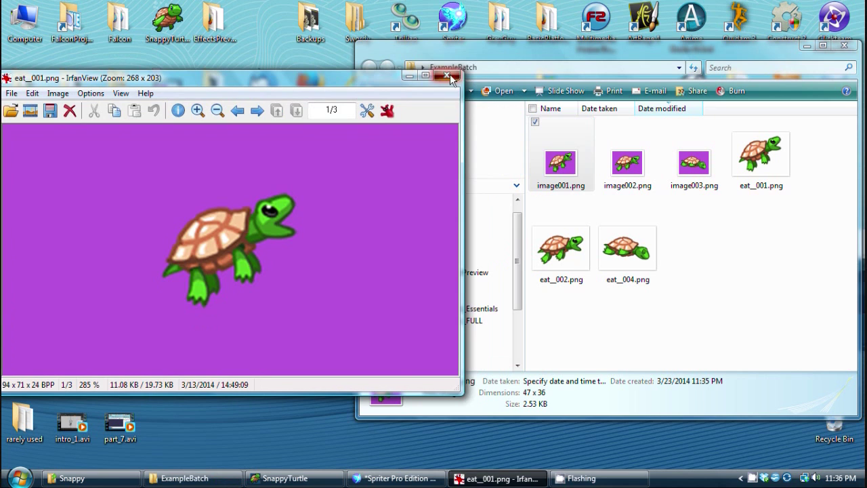
pyautogui.click(450, 74)
pyautogui.moveTo(552, 57); pyautogui.dragTo(338, 65)
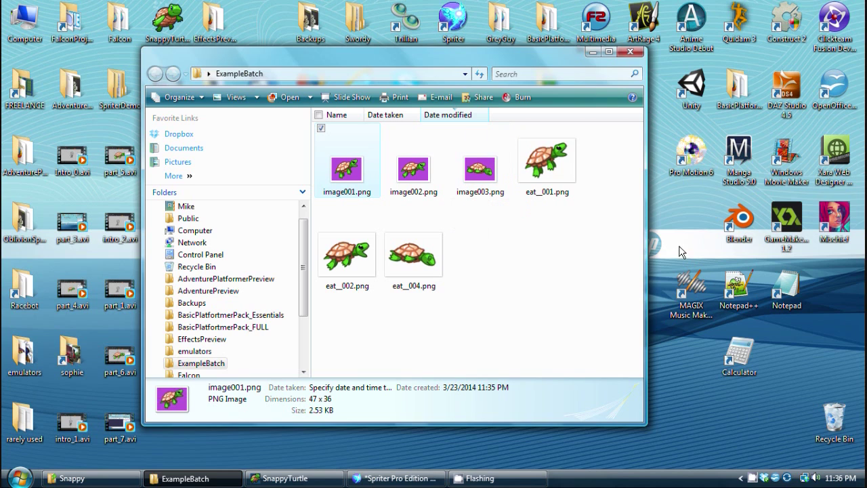
# Step: Launch Pro Motion 6 from the desktop and start loading an animation as single images
pyautogui.click(692, 160)
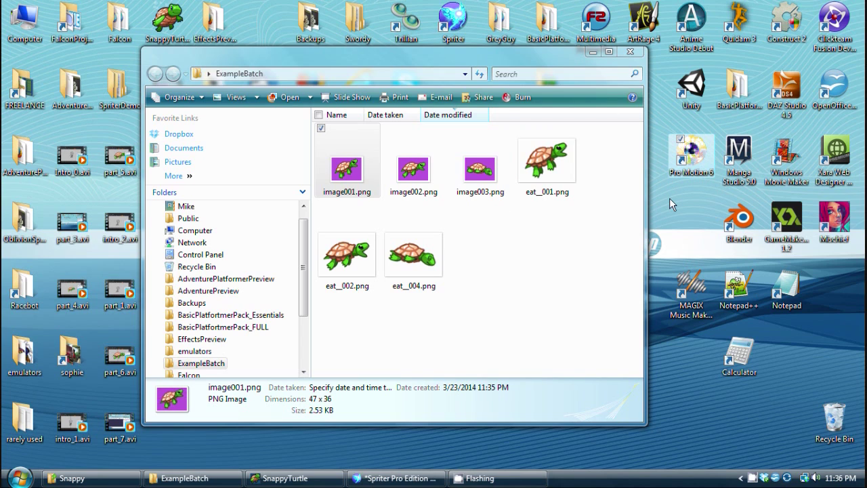
pyautogui.doubleClick(692, 149)
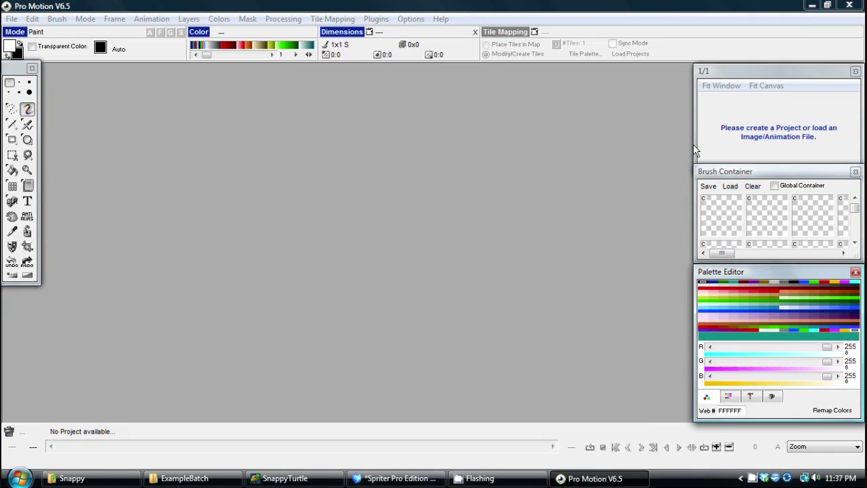
pyautogui.click(12, 19)
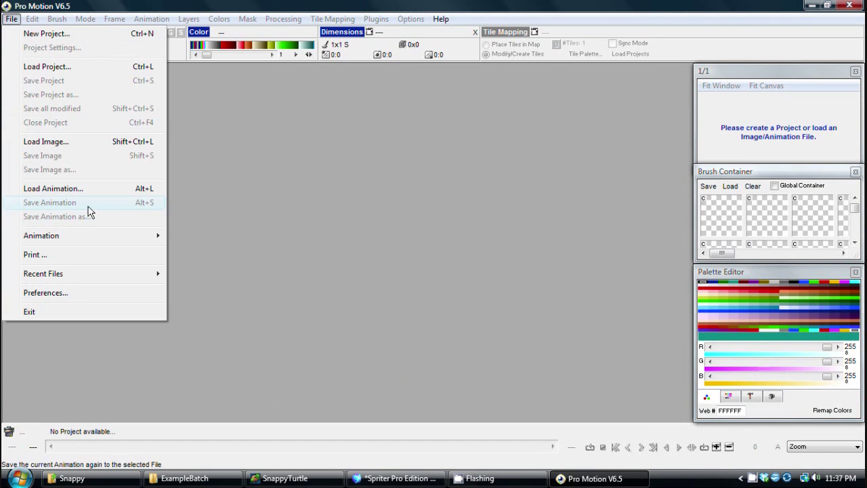
pyautogui.moveTo(76, 241)
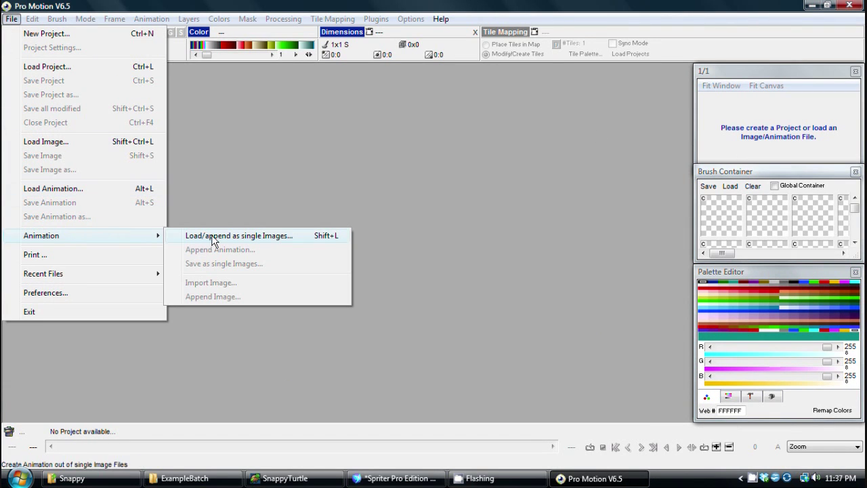
pyautogui.click(237, 237)
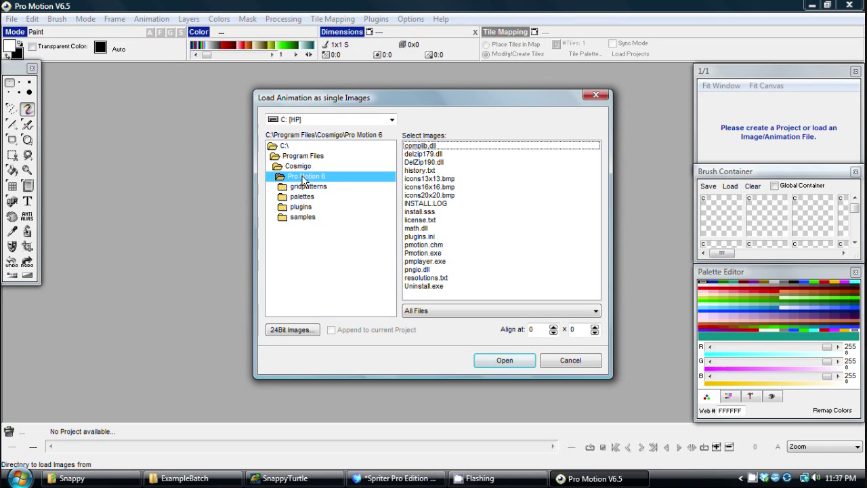
# Step: Browse the image loader to the ExampleBatch folder on the user's desktop
pyautogui.doubleClick(288, 146)
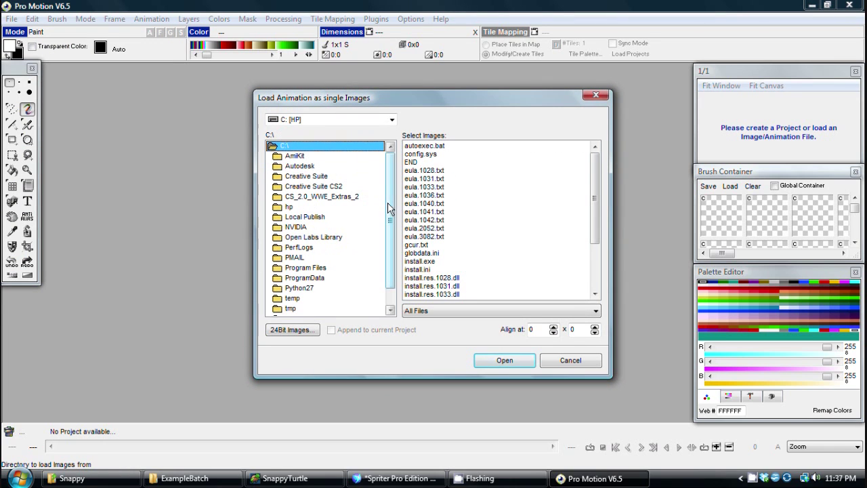
pyautogui.moveTo(389, 210); pyautogui.dragTo(397, 275)
pyautogui.doubleClick(309, 288)
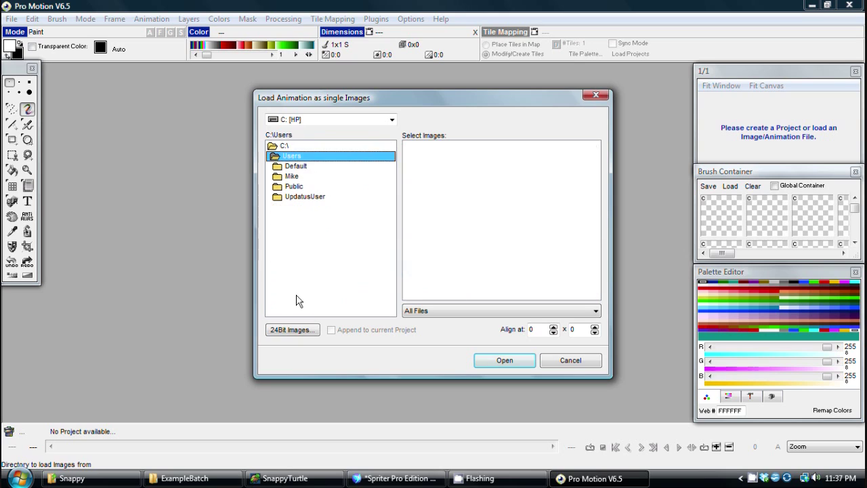
pyautogui.doubleClick(293, 168)
pyautogui.doubleClick(288, 155)
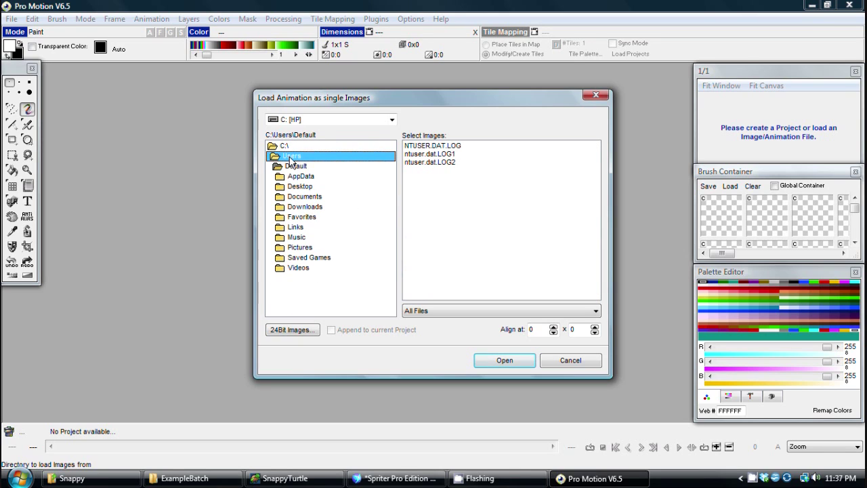
pyautogui.click(293, 188)
pyautogui.doubleClick(290, 176)
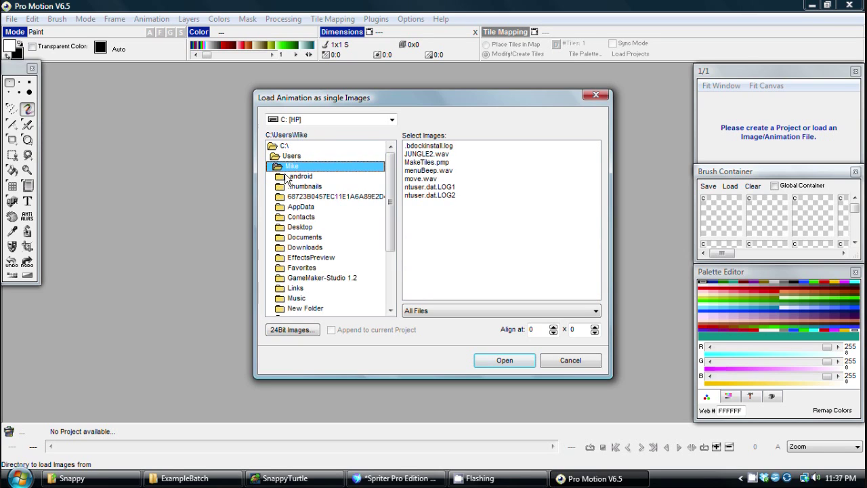
pyautogui.scroll(-2, 333, 261)
pyautogui.doubleClick(312, 183)
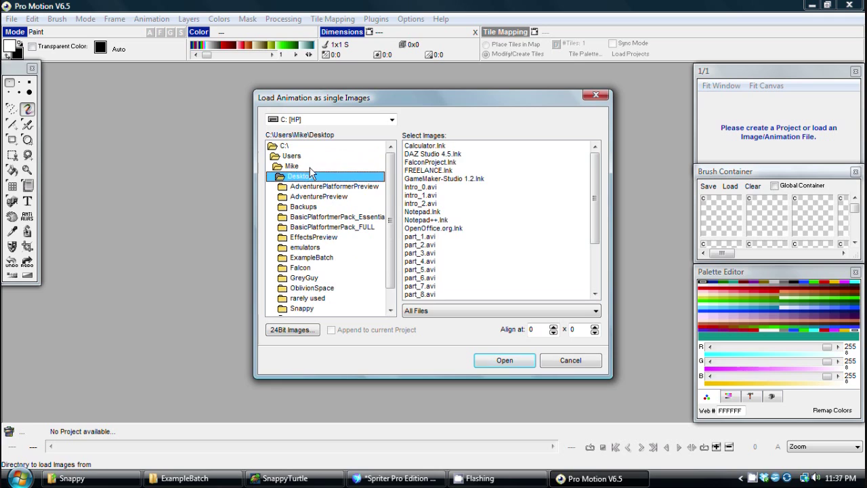
pyautogui.scroll(-1, 387, 292)
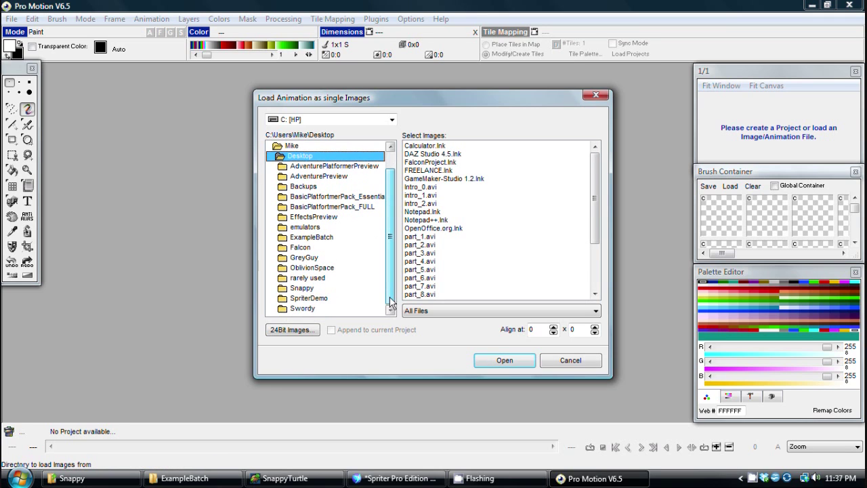
pyautogui.doubleClick(305, 238)
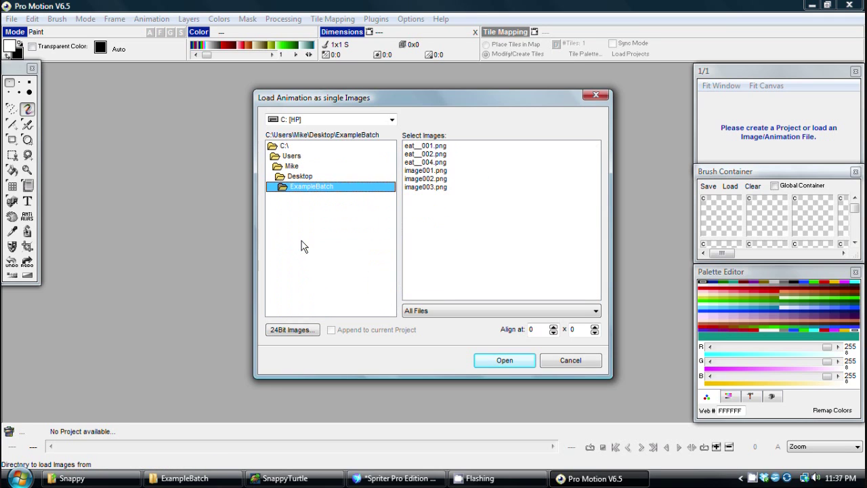
# Step: Load image001.png through image003.png from the ExampleBatch folder as an animation
pyautogui.click(417, 171)
pyautogui.keyDown('shift'); pyautogui.click(416, 185); pyautogui.keyUp('shift')
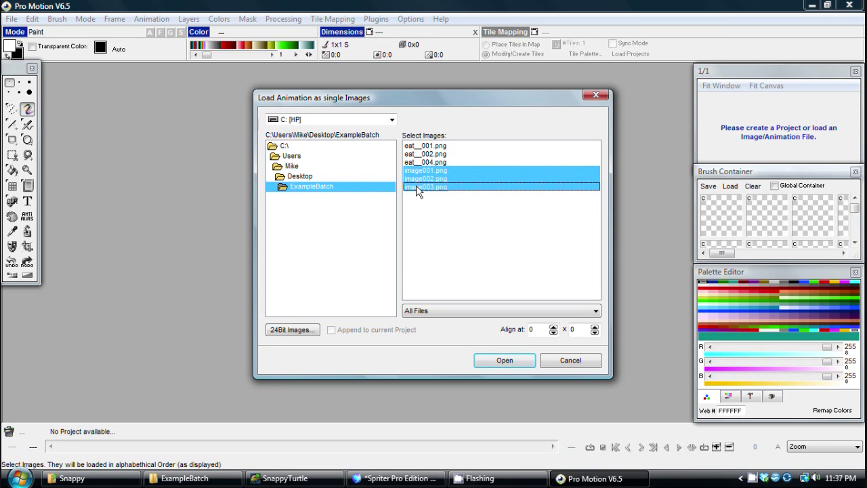
pyautogui.click(502, 361)
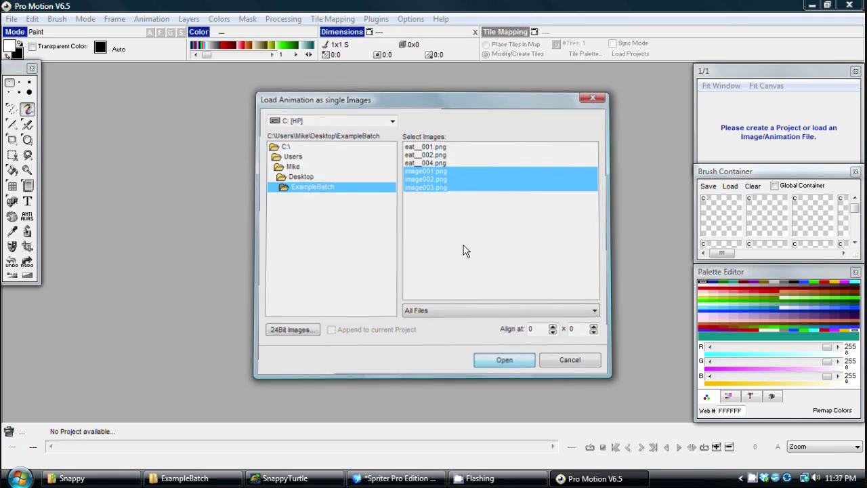
pyautogui.click(471, 260)
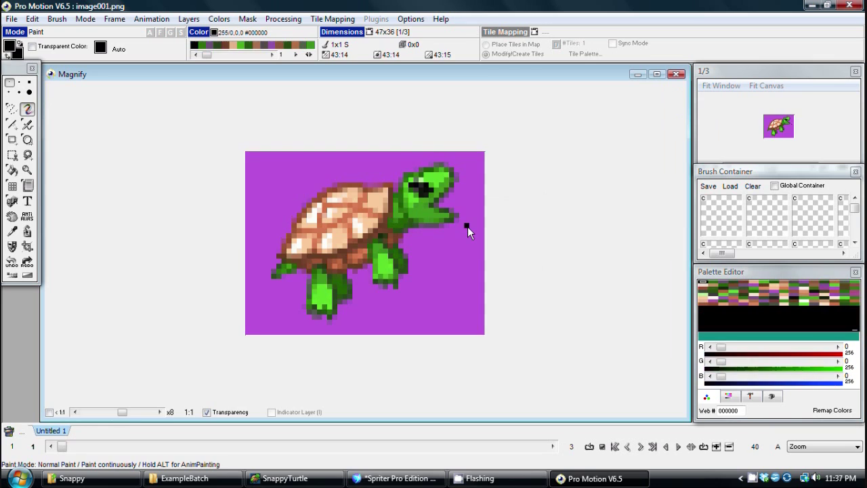
# Step: Step repeatedly through the loaded turtle animation's frames to review the motion
pyautogui.scroll(-1, 459, 225)
pyautogui.press('2')
pyautogui.press('2')
pyautogui.press('2')
pyautogui.press('2')
pyautogui.press('2')
pyautogui.press('2')
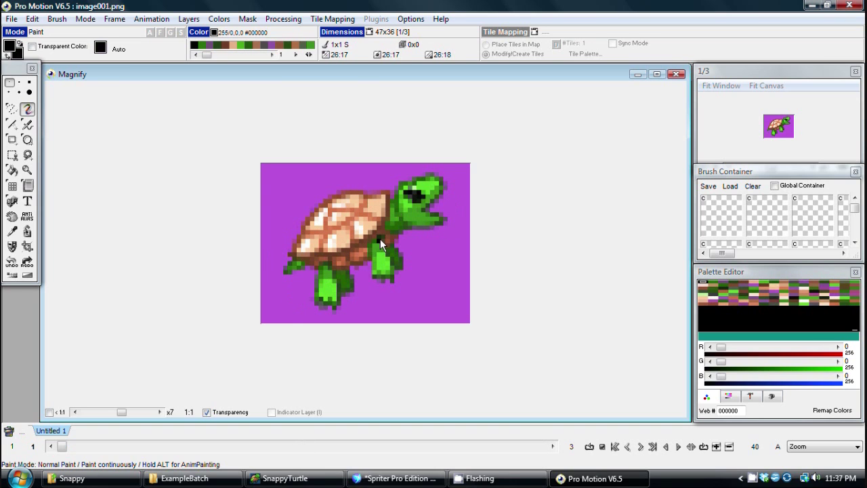
# Step: Pick the purple background as the drawing color from the first turtle frame
pyautogui.click(318, 178)
pyautogui.scroll(1, 385, 231)
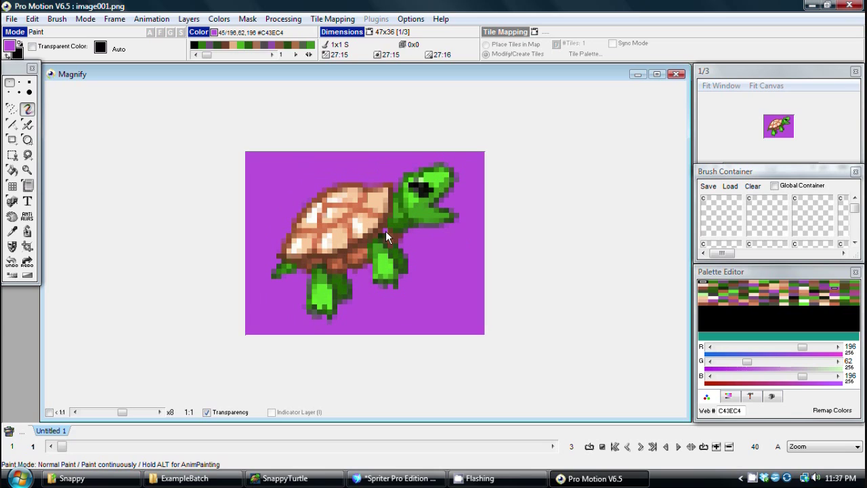
pyautogui.scroll(2, 386, 231)
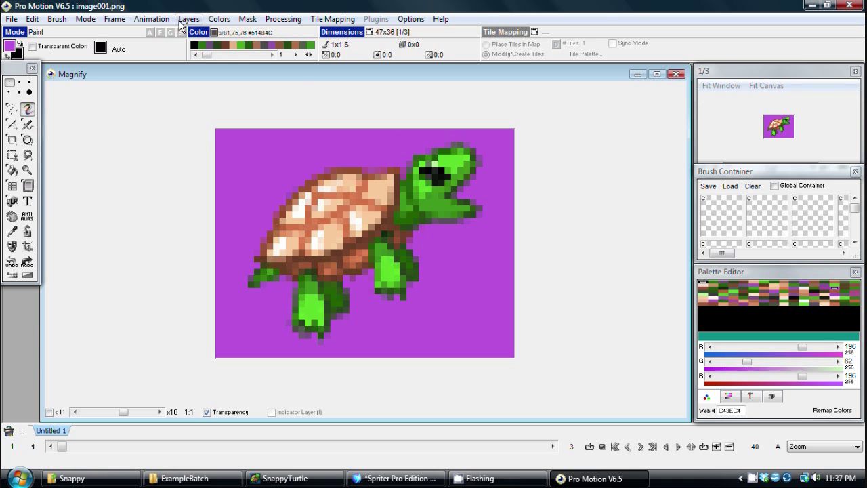
# Step: Create a one-row AnimStrip image from frames 1 to 3, equalizing them to an optimized palette reduced to 128 colors without dithering
pyautogui.click(153, 20)
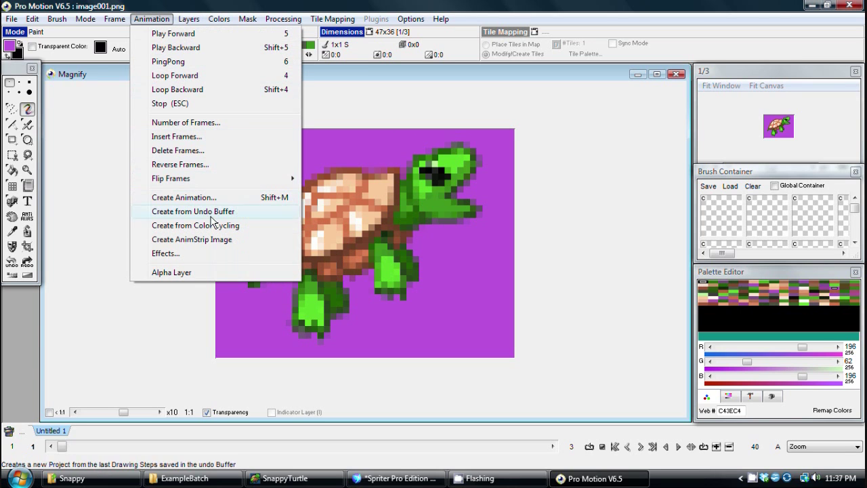
pyautogui.click(229, 240)
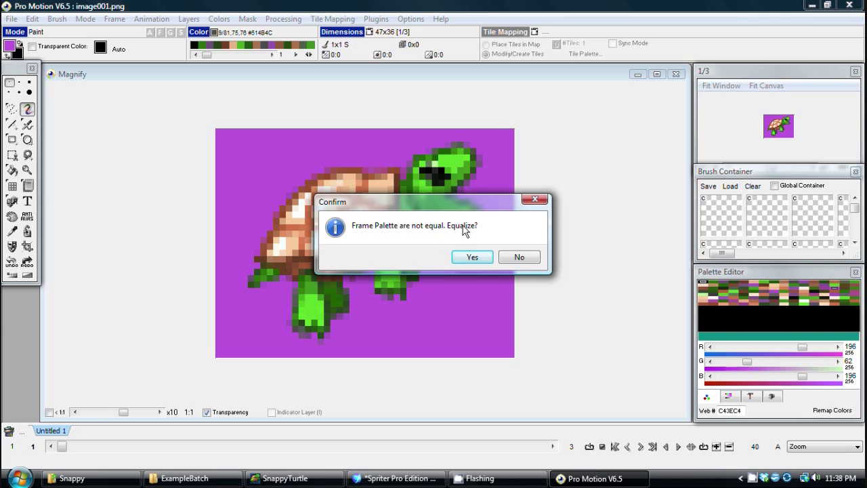
pyautogui.click(468, 261)
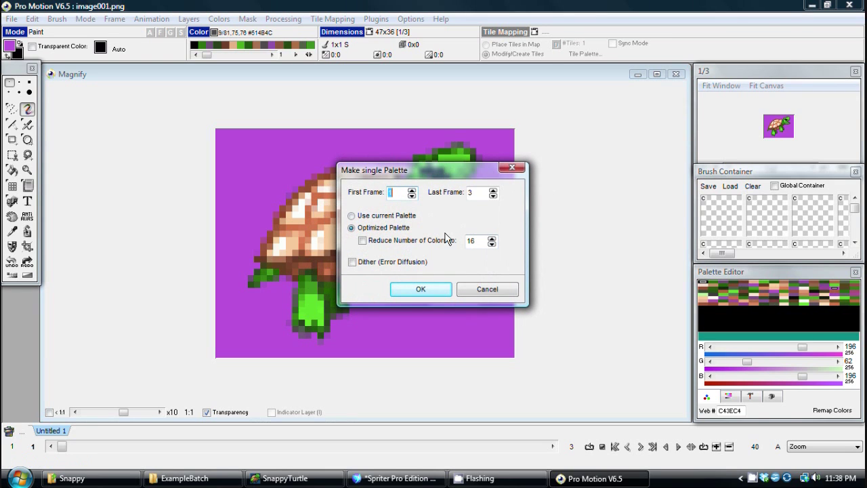
pyautogui.click(364, 241)
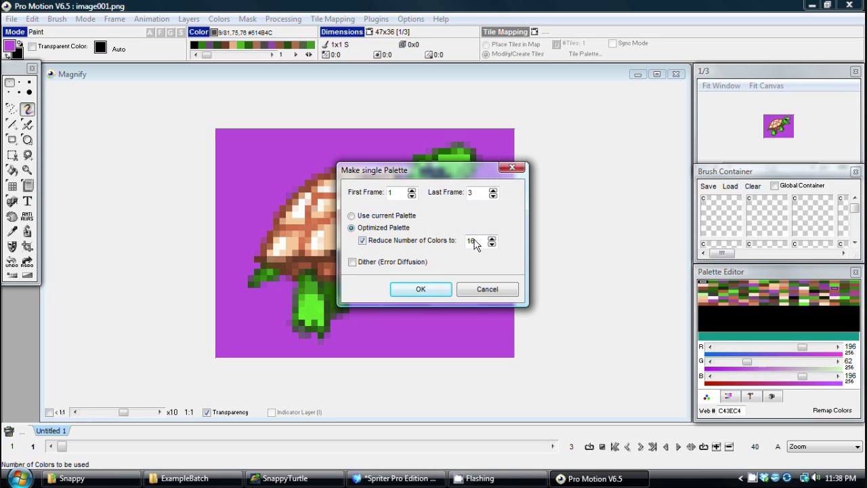
pyautogui.click(363, 240)
pyautogui.doubleClick(472, 244)
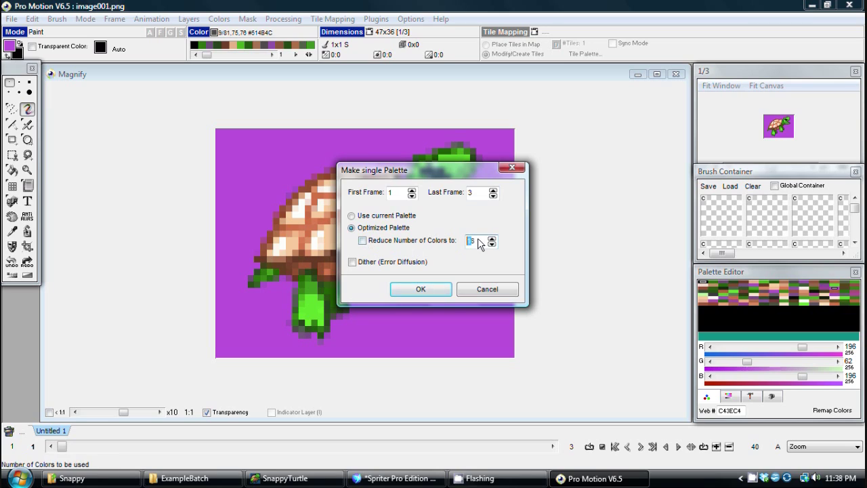
pyautogui.write('128')
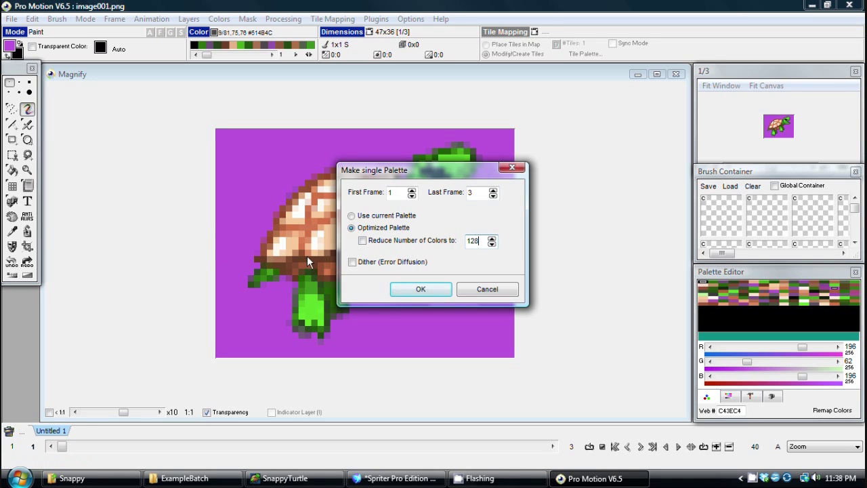
pyautogui.click(363, 240)
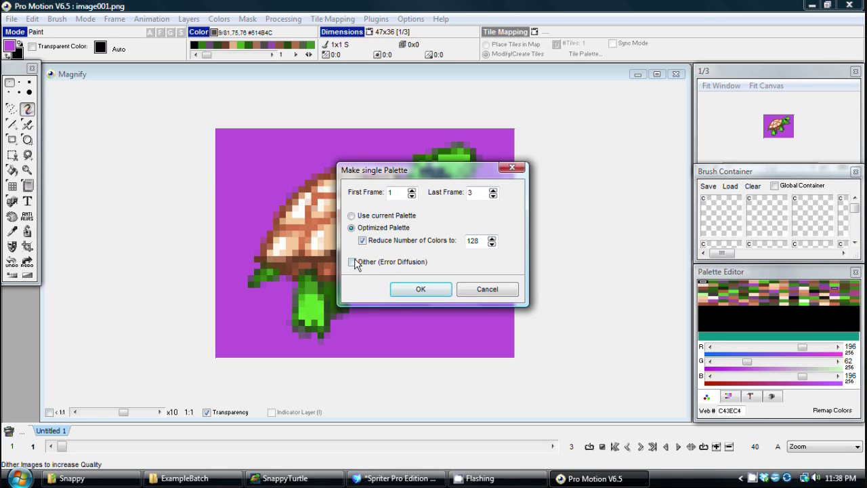
pyautogui.click(421, 289)
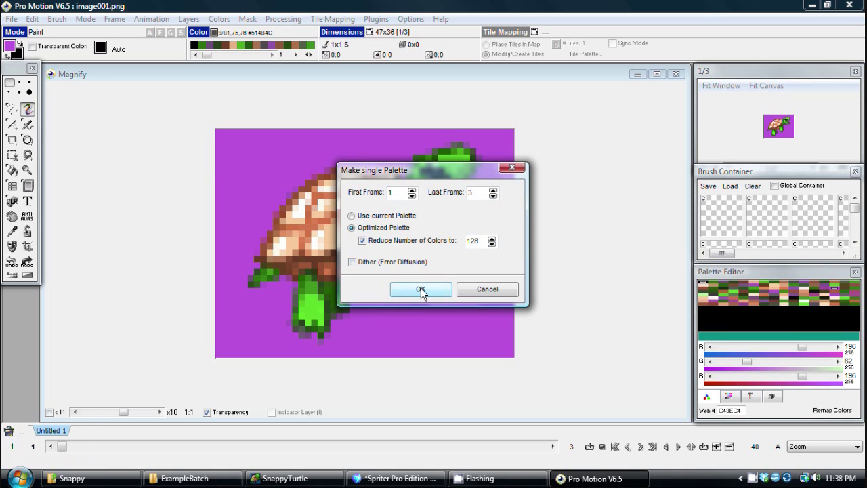
pyautogui.click(421, 276)
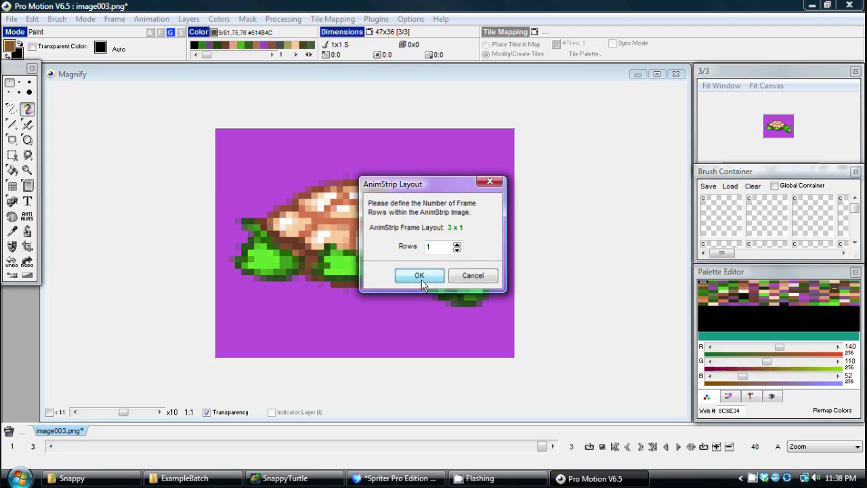
pyautogui.click(466, 264)
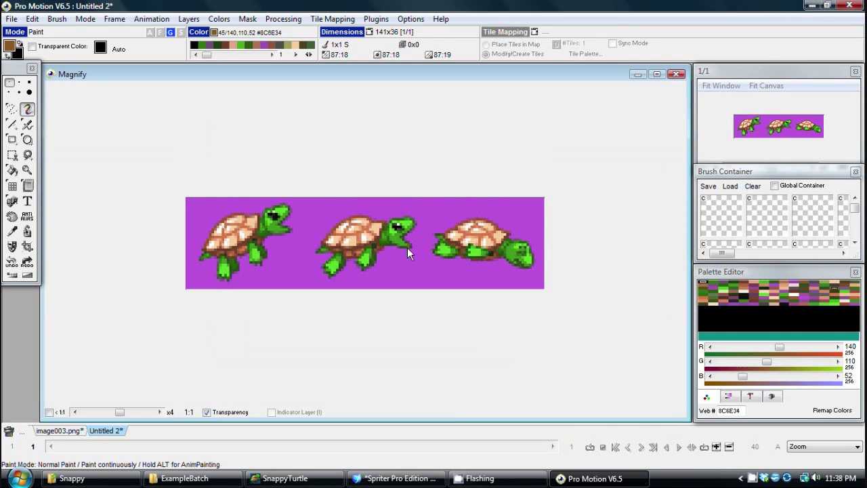
# Step: Examine the three turtles in the strip at several magnifications, focusing on the edge pixels around the middle turtle
pyautogui.scroll(1, 402, 254)
pyautogui.scroll(1, 321, 258)
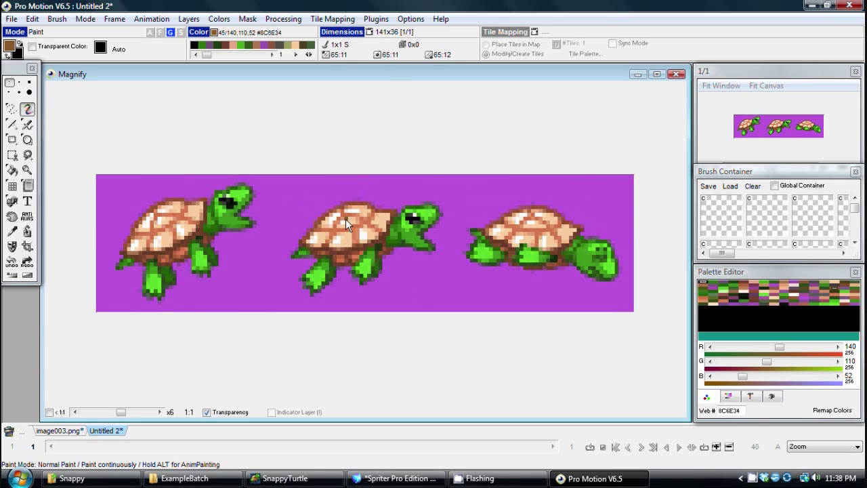
pyautogui.scroll(1, 350, 217)
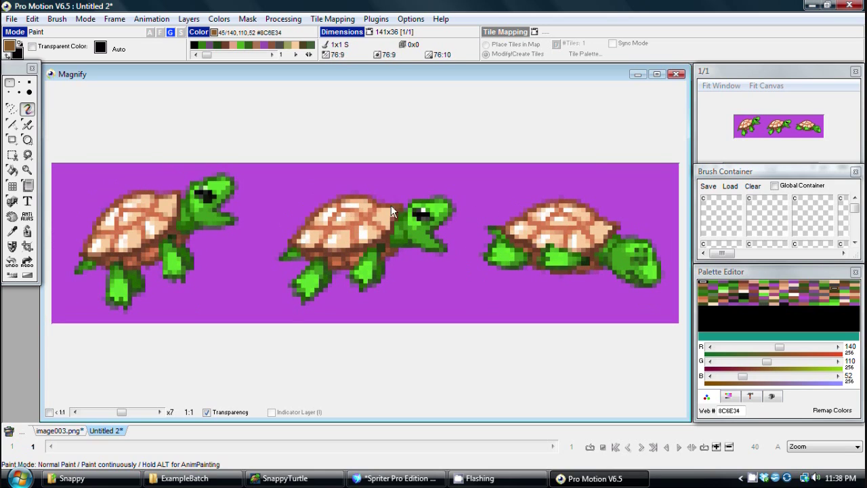
pyautogui.scroll(1, 387, 212)
pyautogui.scroll(7, 381, 202)
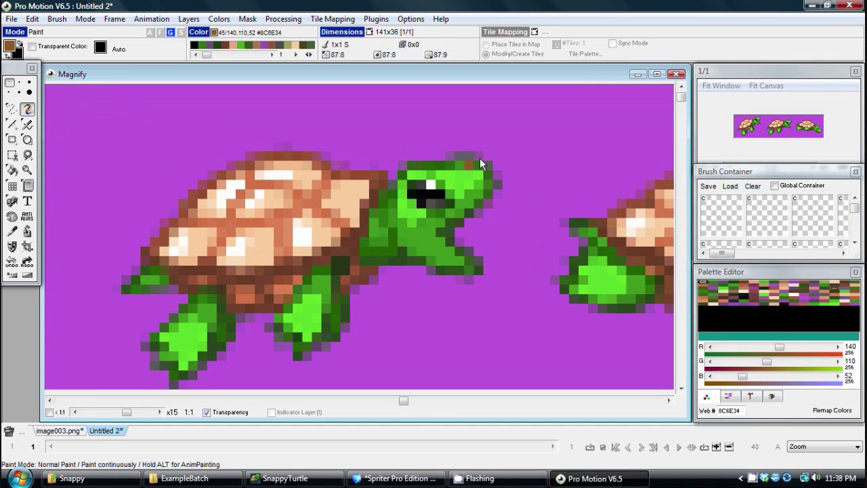
pyautogui.scroll(-10, 395, 212)
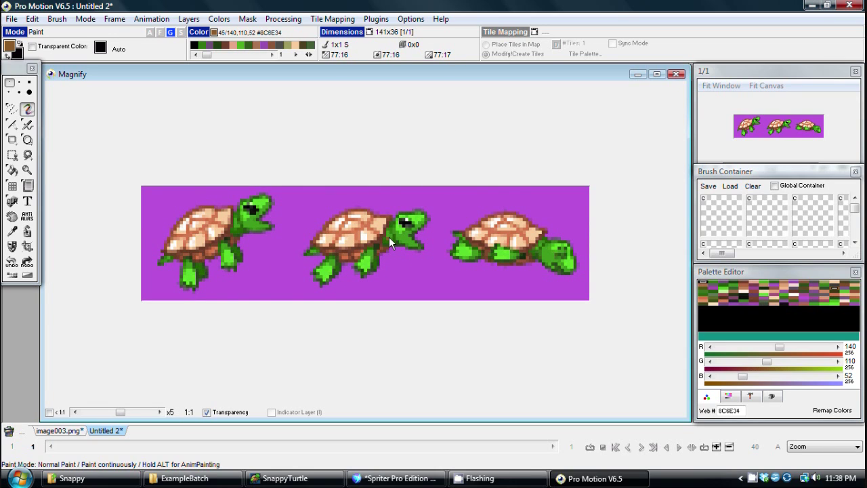
pyautogui.scroll(2, 423, 251)
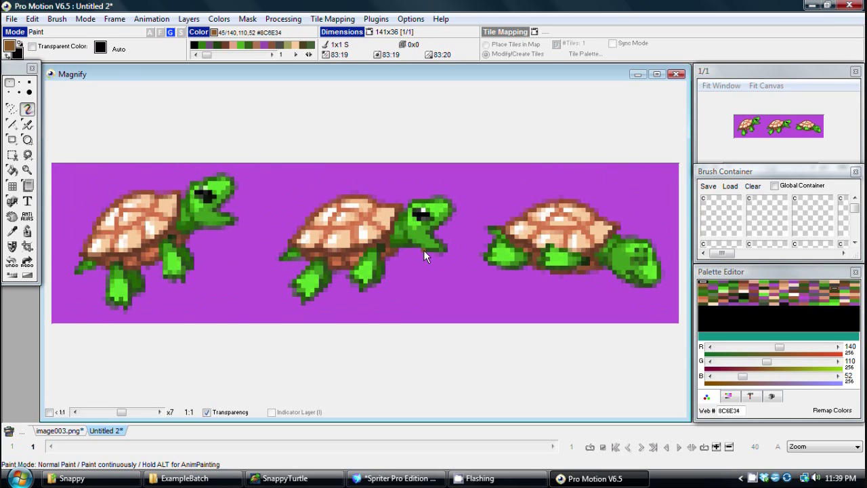
pyautogui.scroll(-2, 423, 250)
pyautogui.scroll(2, 360, 277)
pyautogui.scroll(-1, 421, 273)
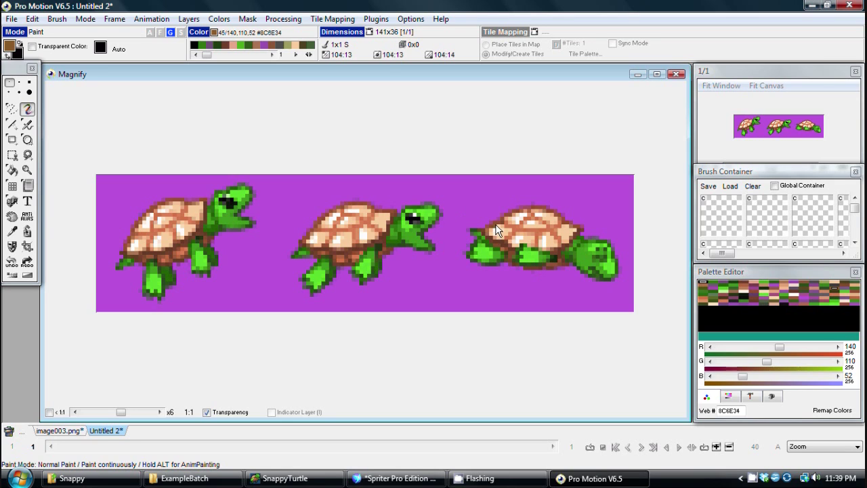
pyautogui.scroll(2, 496, 219)
pyautogui.scroll(-1, 459, 193)
pyautogui.scroll(2, 340, 193)
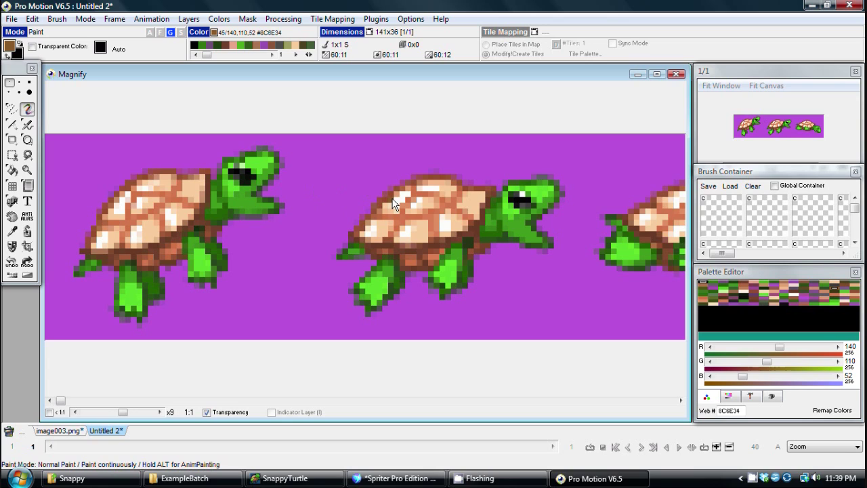
# Step: Activate the Fill tool and pick the purple background (#C43EC4) above the middle turtle as the drawing color
pyautogui.press('f')
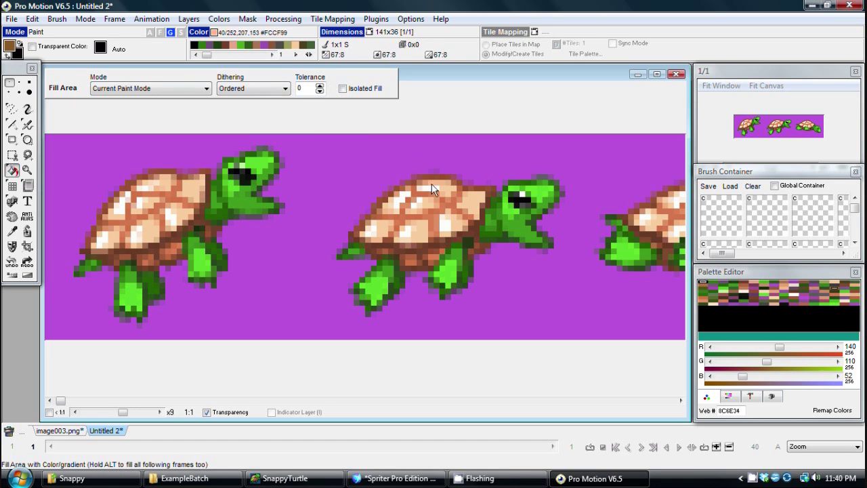
pyautogui.click(423, 151)
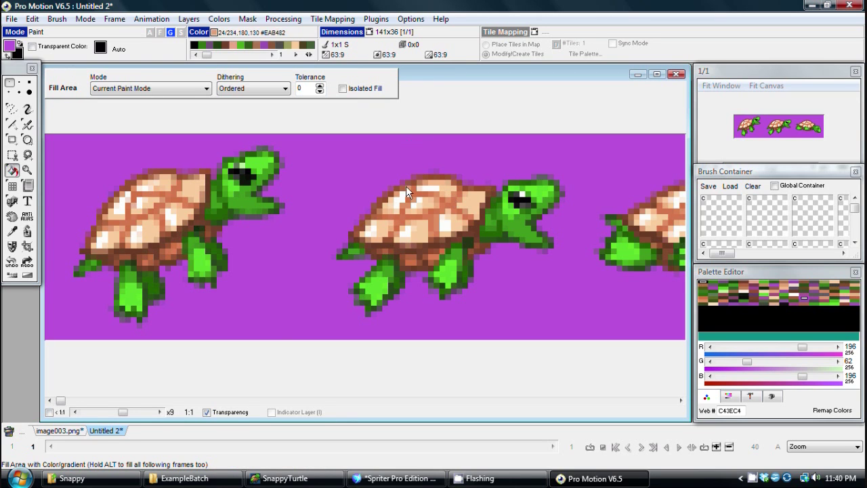
# Step: Examine the shell, head and leg outlines of all three turtles in the strip at several magnifications for leftover blended edge pixels
pyautogui.scroll(2, 437, 189)
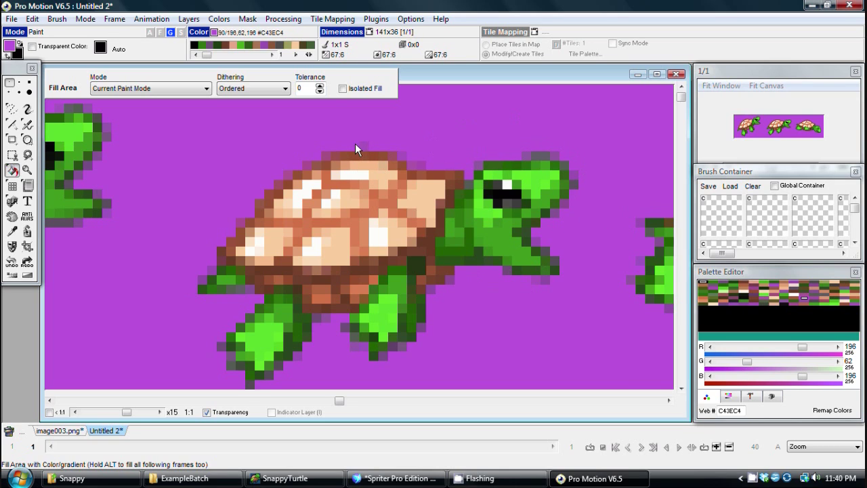
pyautogui.scroll(-2, 406, 176)
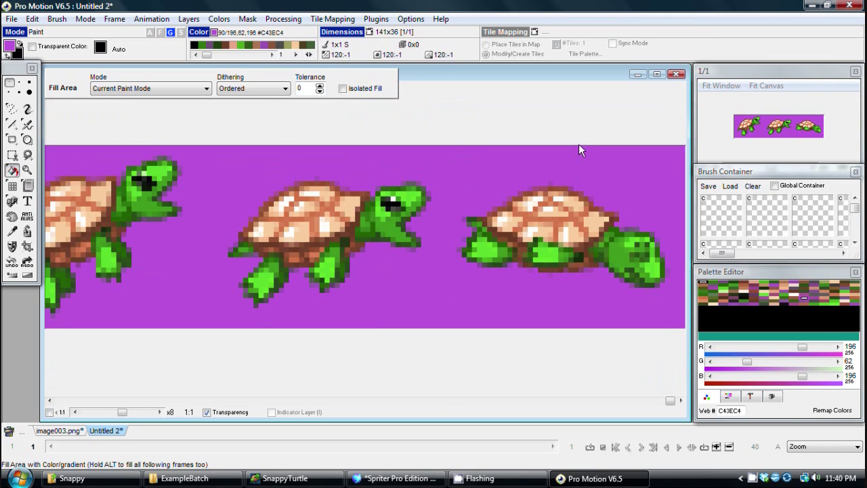
pyautogui.scroll(2, 476, 188)
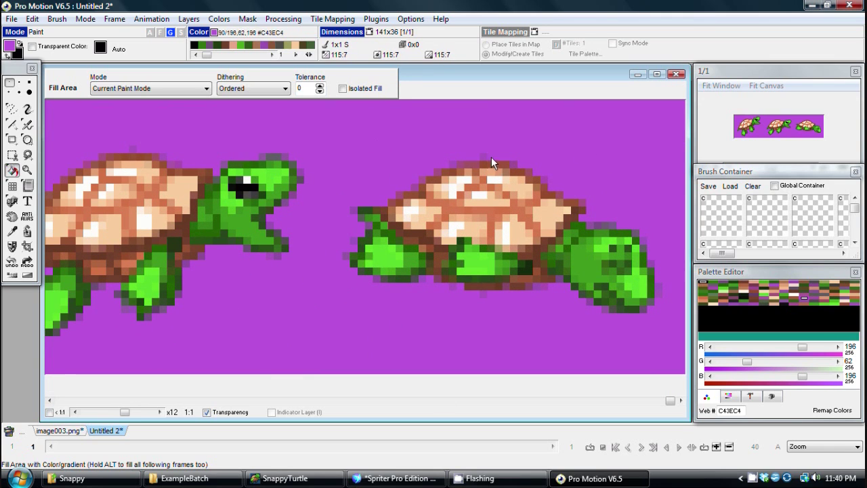
pyautogui.scroll(-1, 338, 199)
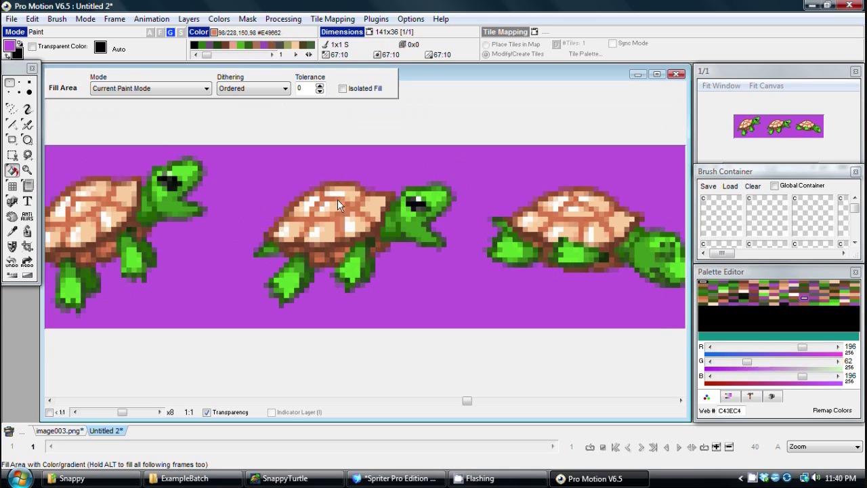
pyautogui.scroll(2, 328, 198)
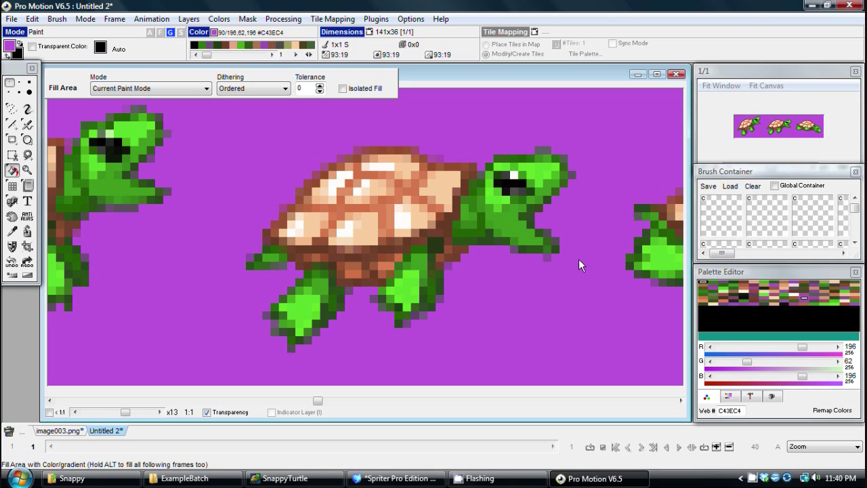
pyautogui.scroll(-3, 615, 231)
pyautogui.scroll(2, 255, 245)
pyautogui.scroll(1, 254, 245)
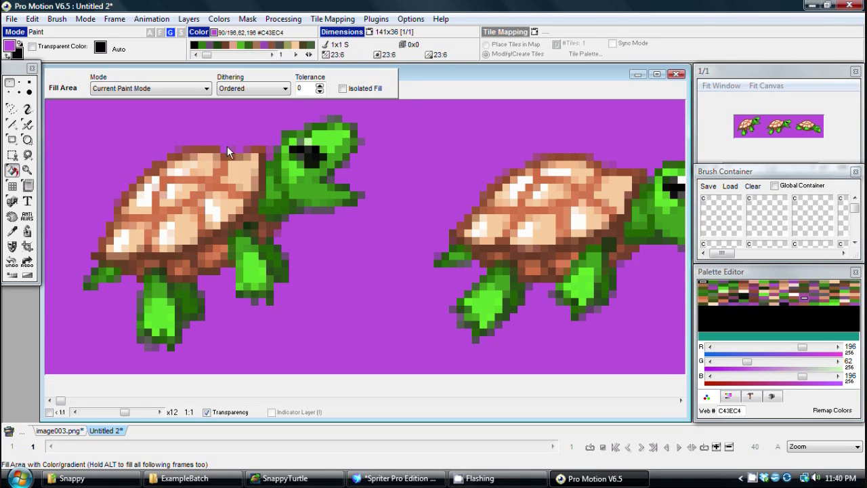
pyautogui.scroll(-1, 283, 240)
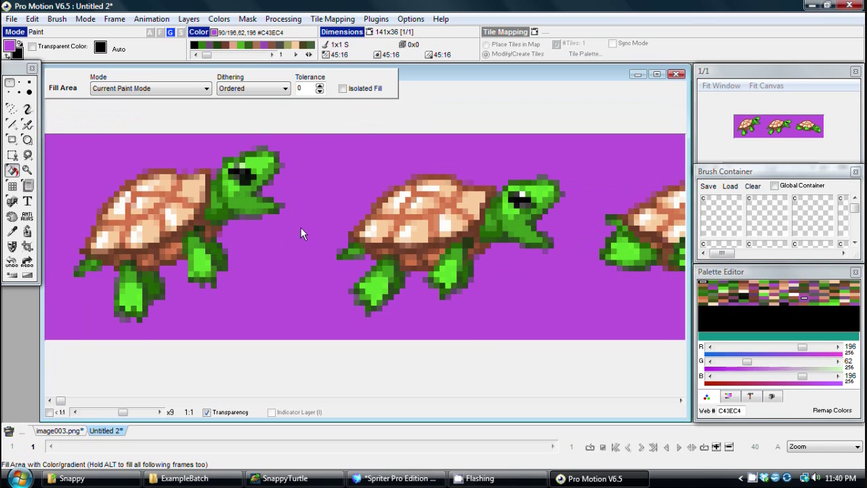
pyautogui.scroll(-1, 482, 288)
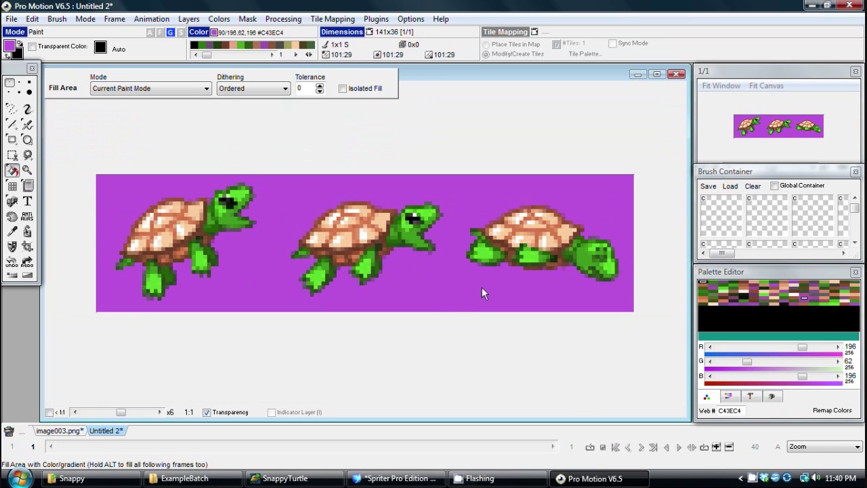
pyautogui.scroll(3, 461, 287)
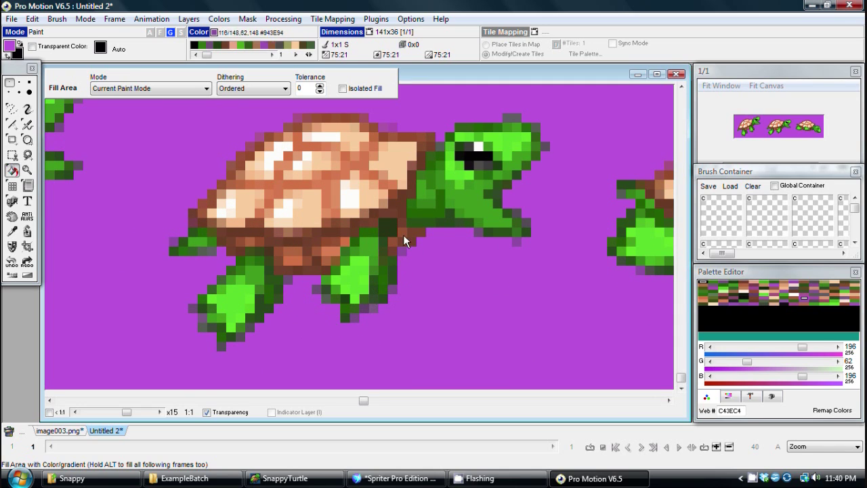
pyautogui.scroll(-1, 458, 274)
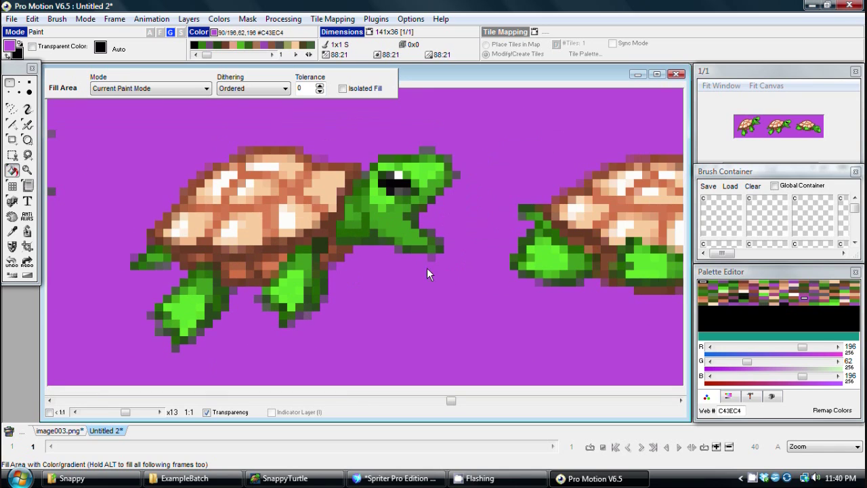
pyautogui.scroll(-1, 427, 271)
pyautogui.scroll(1, 391, 284)
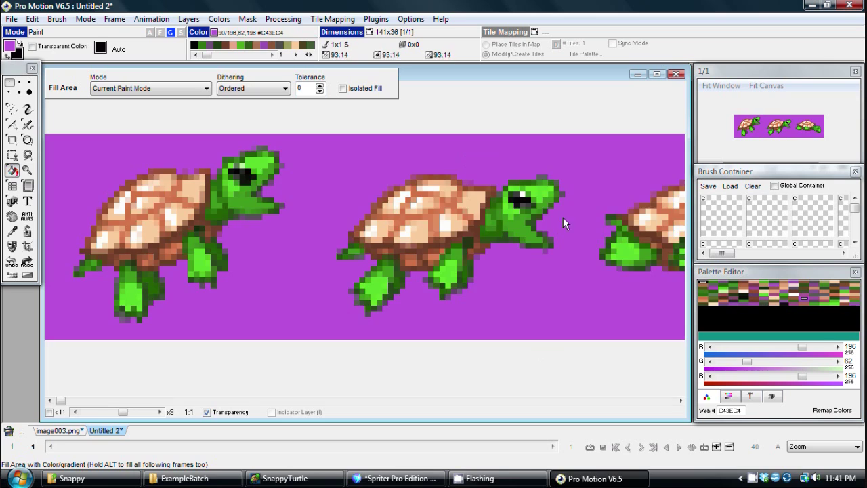
pyautogui.scroll(-1, 563, 217)
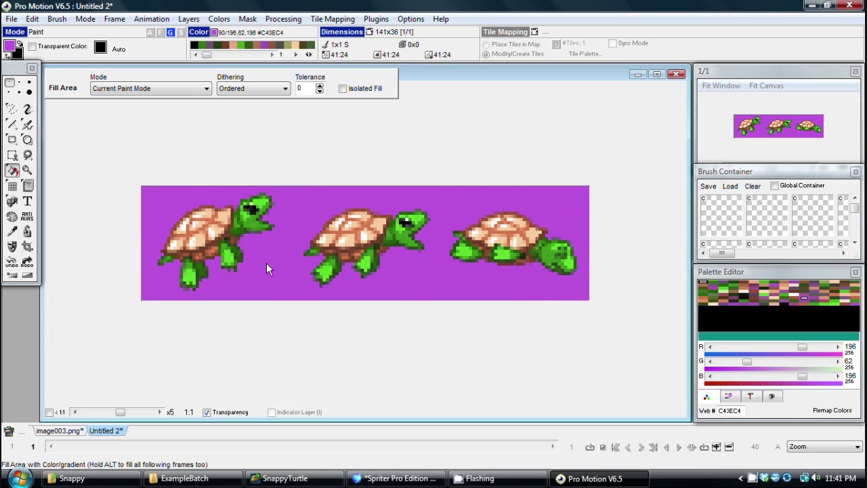
pyautogui.scroll(1, 257, 254)
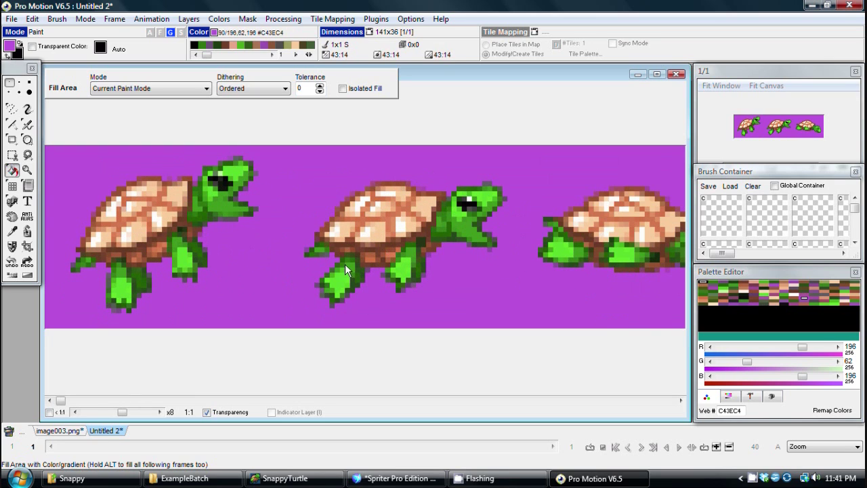
pyautogui.scroll(-1, 529, 295)
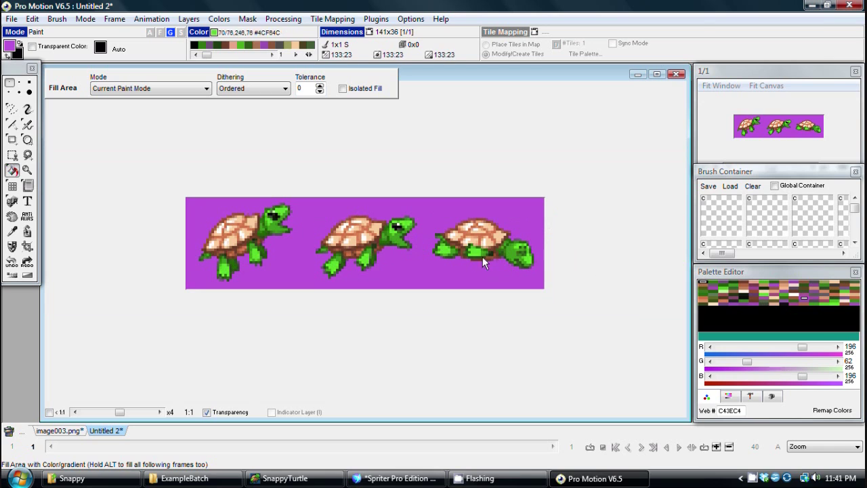
# Step: Switch to freehand drawing and remove the unused colors from the turtle strip's palette
pyautogui.press('s')
pyautogui.scroll(1, 399, 254)
pyautogui.scroll(1, 400, 254)
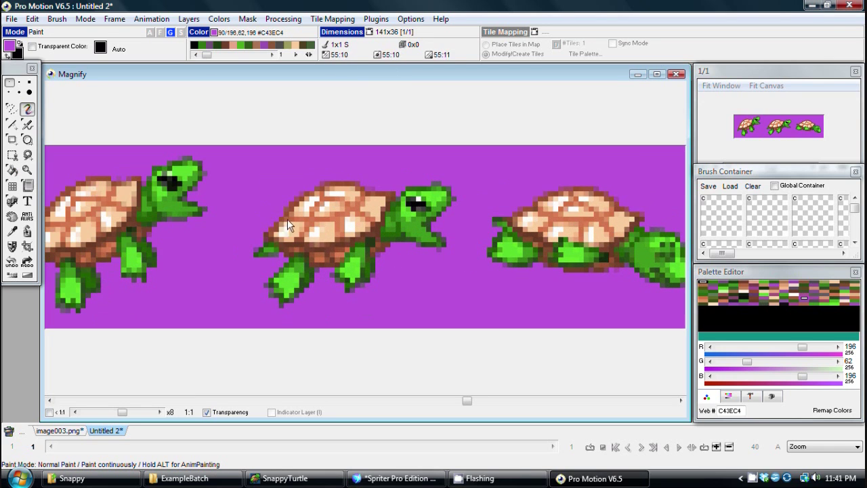
pyautogui.scroll(1, 196, 226)
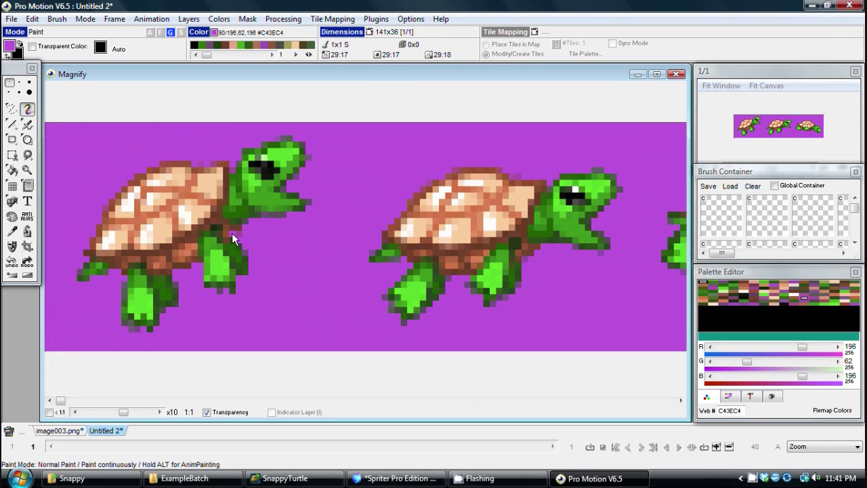
pyautogui.scroll(-2, 232, 232)
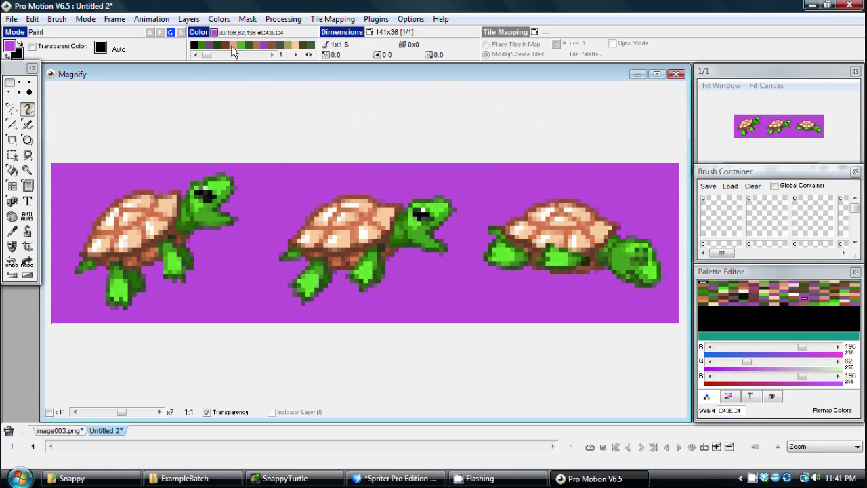
pyautogui.click(219, 19)
pyautogui.moveTo(274, 246)
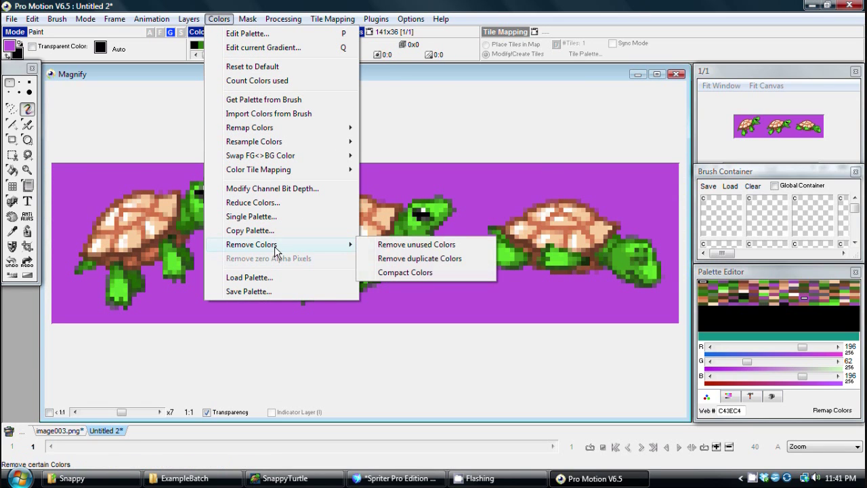
pyautogui.click(427, 246)
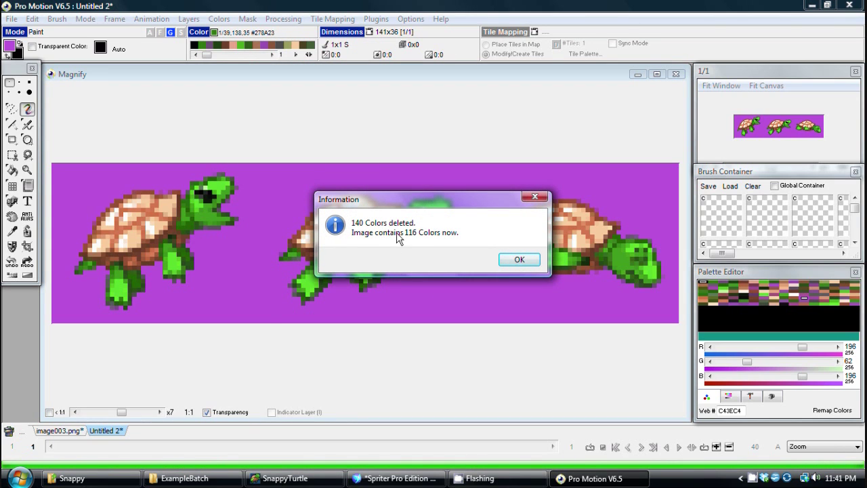
pyautogui.click(532, 259)
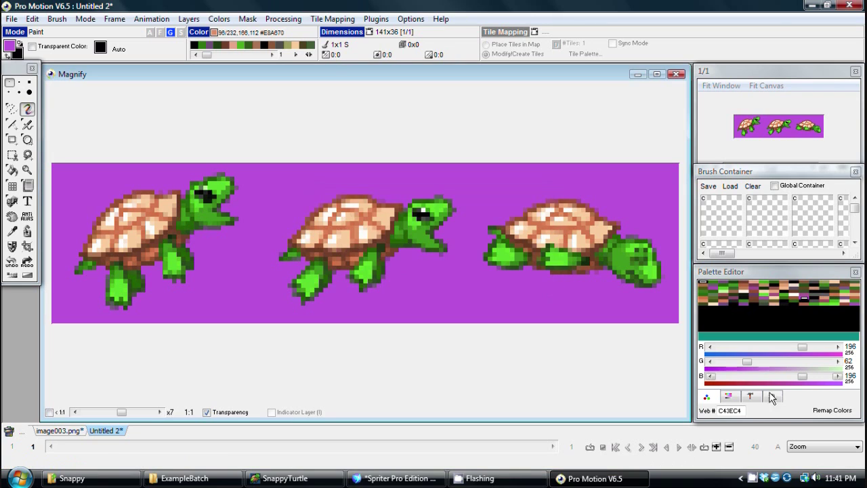
# Step: Pick the light tan (#FCDFAA) from the middle turtle's shell as the drawing color and activate the Fill tool
pyautogui.scroll(-3, 473, 235)
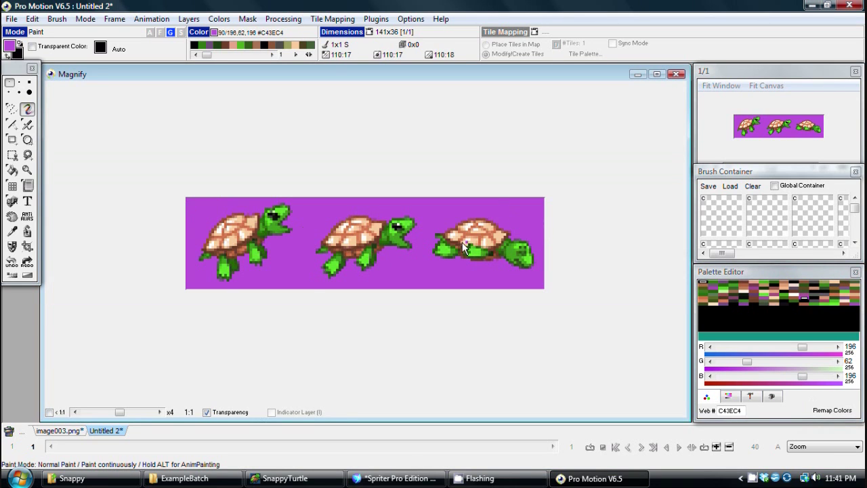
pyautogui.scroll(9, 379, 234)
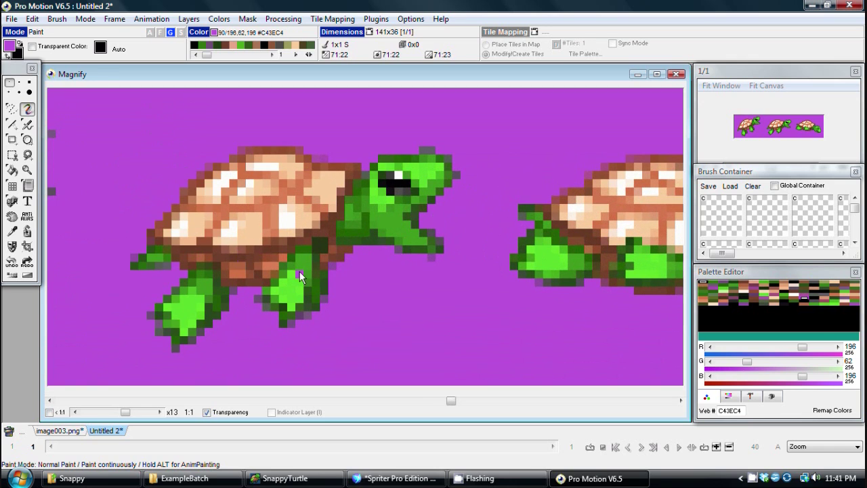
pyautogui.scroll(4, 301, 271)
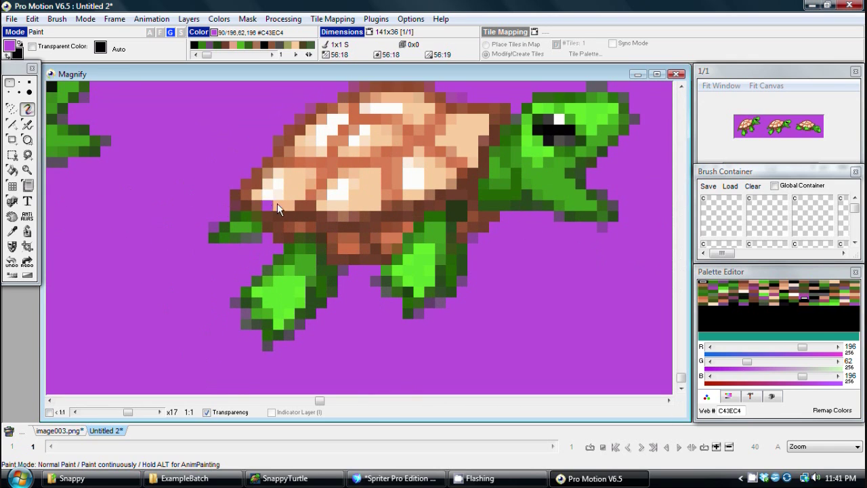
pyautogui.scroll(4, 374, 203)
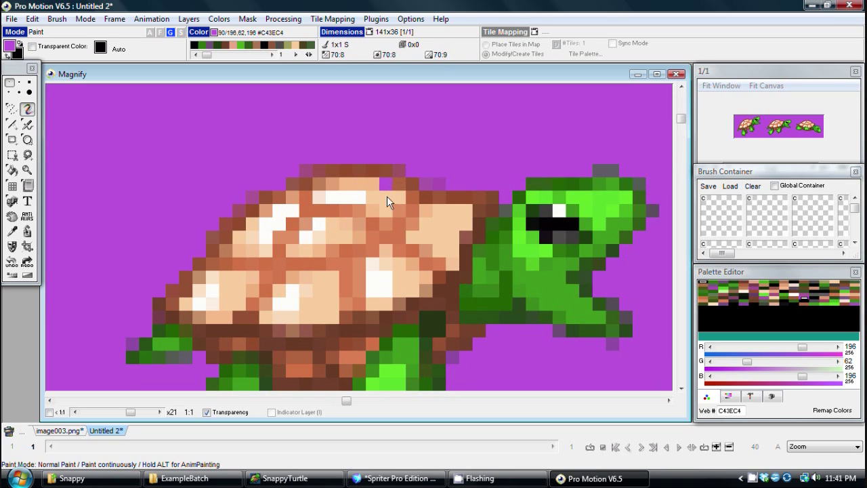
pyautogui.keyDown('shift'); pyautogui.click(368, 209); pyautogui.keyUp('shift')
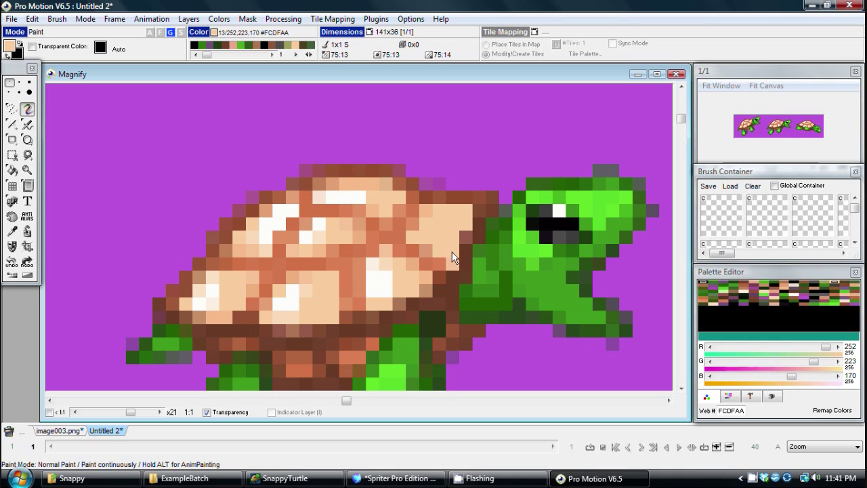
pyautogui.press('f')
pyautogui.press(',')
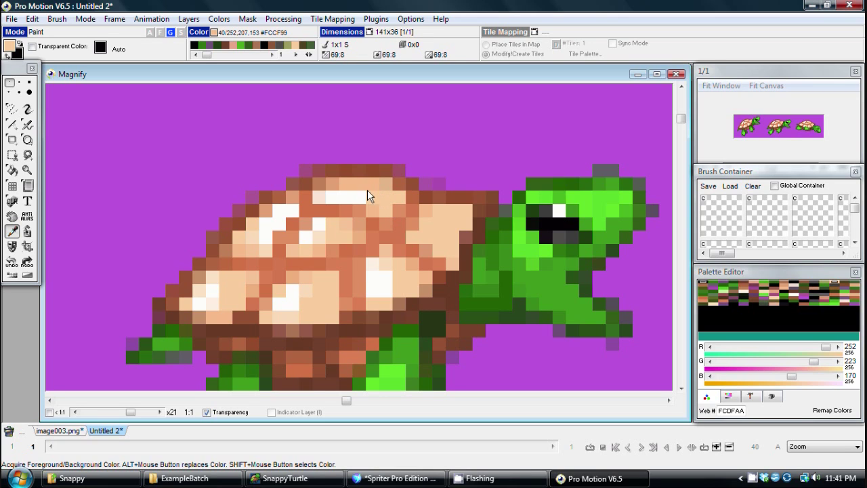
pyautogui.press('f')
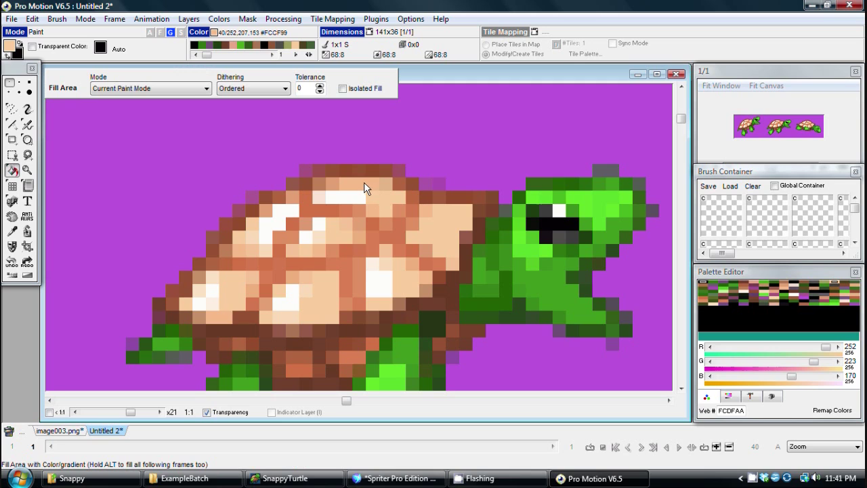
# Step: Compare the whole turtle strip at small and enlarged magnifications to judge how the sprites read
pyautogui.scroll(-8, 368, 213)
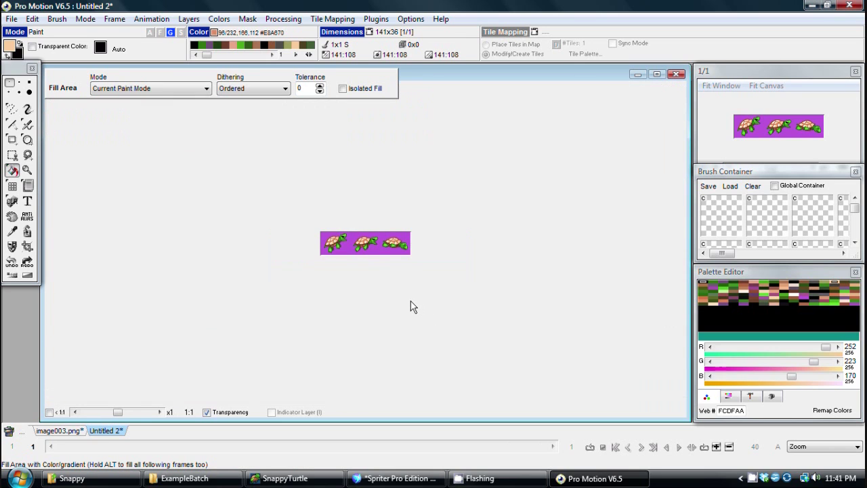
pyautogui.scroll(5, 382, 230)
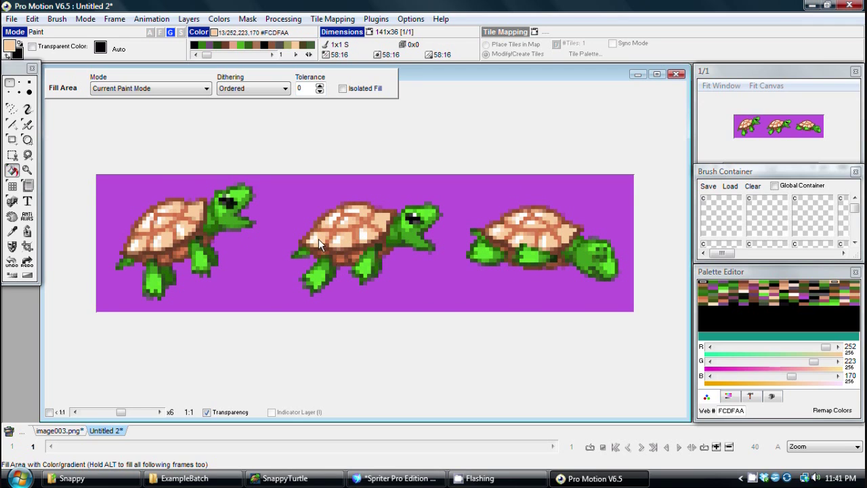
pyautogui.scroll(-3, 319, 238)
pyautogui.scroll(7, 313, 231)
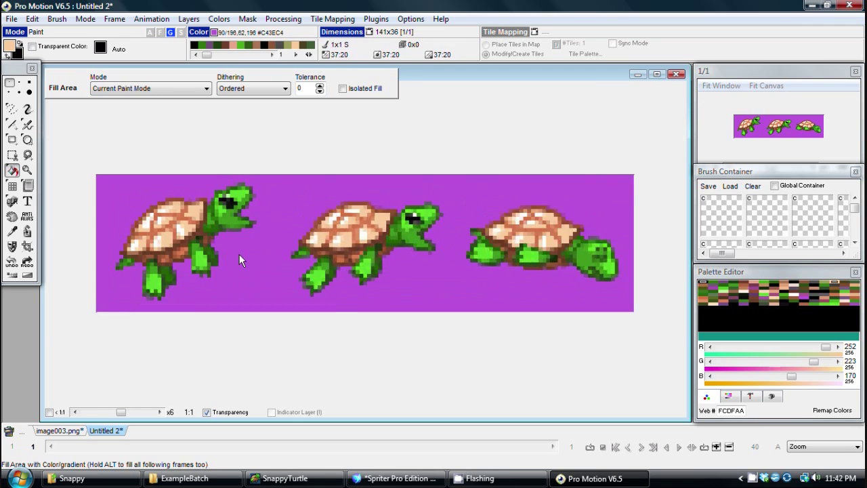
pyautogui.scroll(-6, 248, 275)
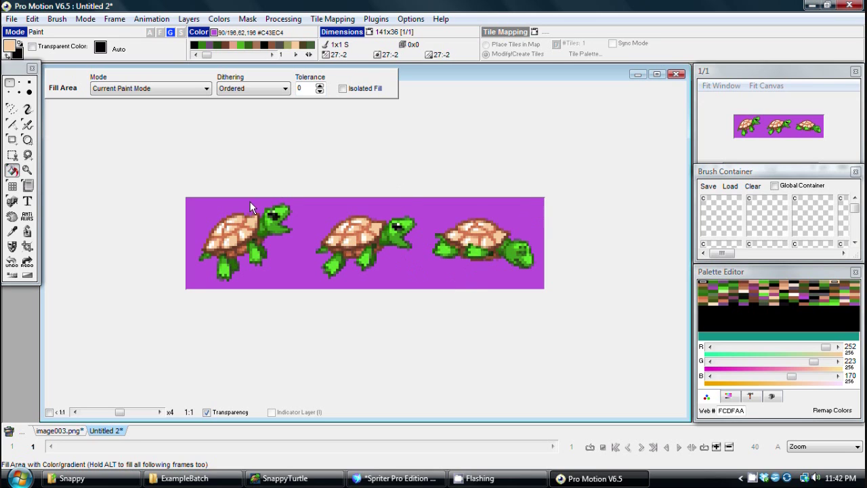
pyautogui.scroll(3, 521, 267)
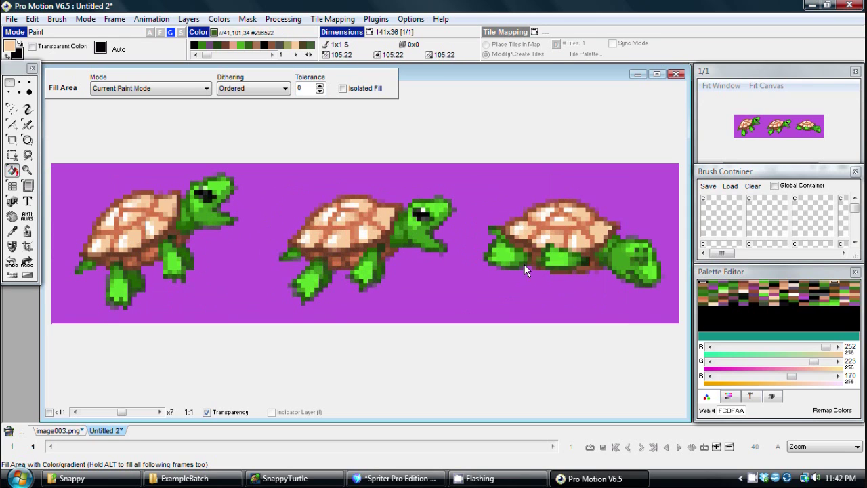
pyautogui.scroll(2, 535, 262)
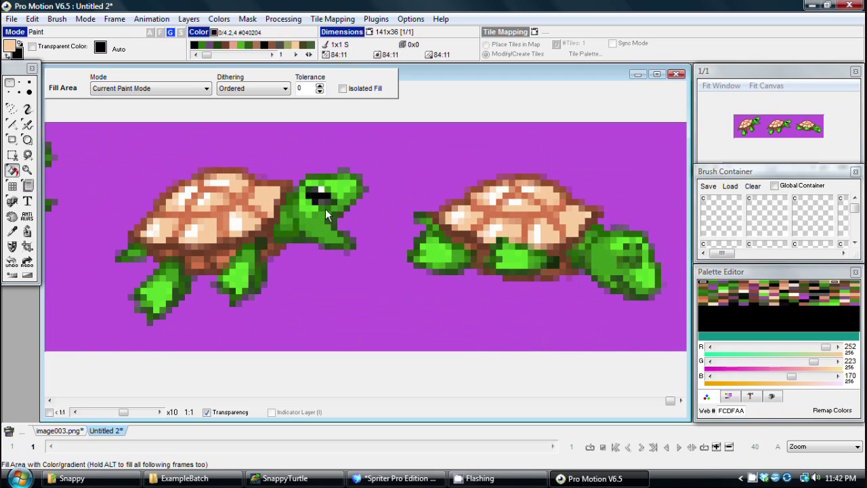
# Step: Pick the bright green (#54FE4C) from the right turtle's front leg as the drawing color
pyautogui.scroll(3, 366, 217)
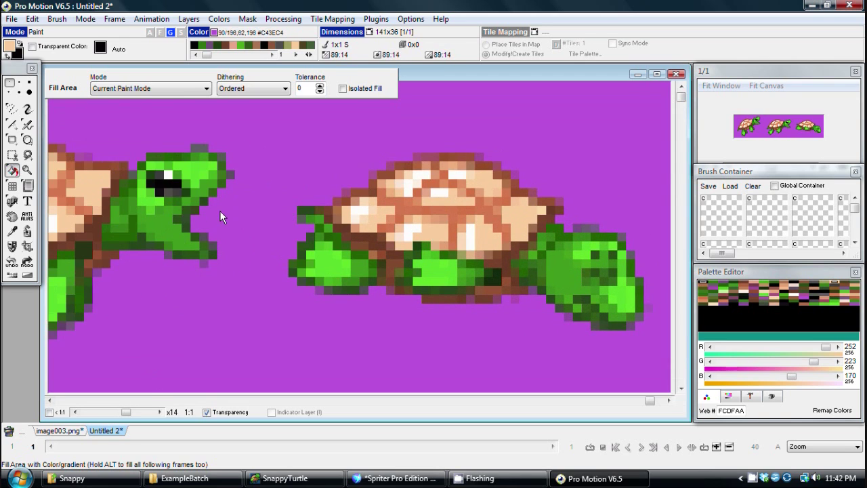
pyautogui.scroll(-4, 374, 244)
pyautogui.scroll(-5, 373, 242)
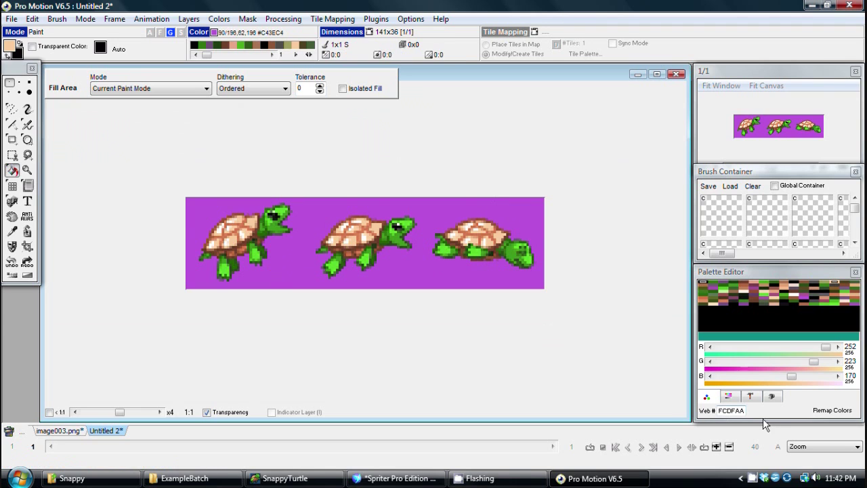
pyautogui.scroll(4, 461, 259)
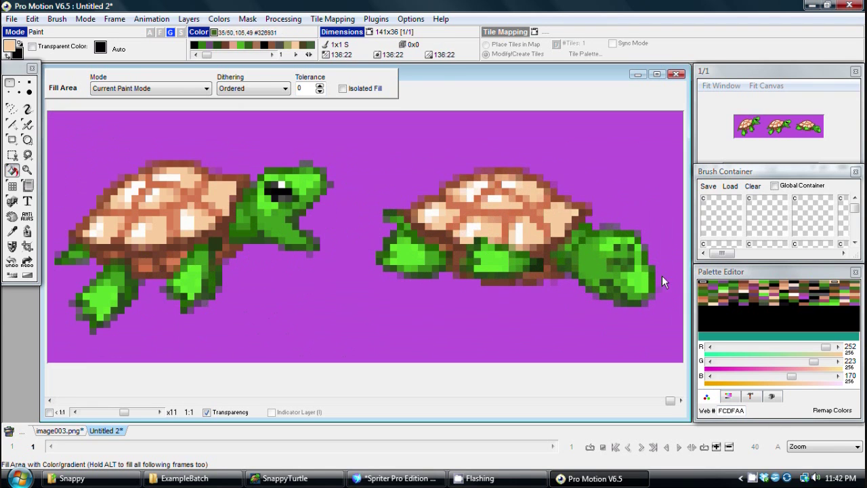
pyautogui.scroll(2, 522, 283)
pyautogui.scroll(1, 523, 283)
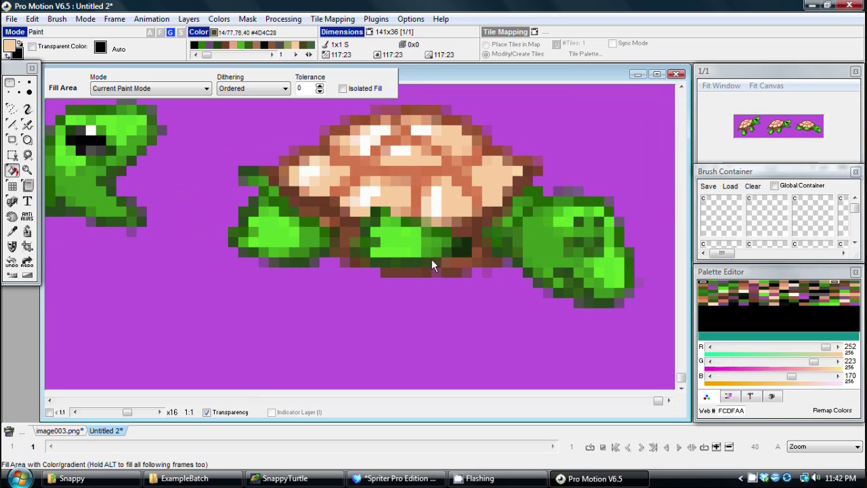
pyautogui.keyDown('alt'); pyautogui.click(405, 231); pyautogui.keyUp('alt')
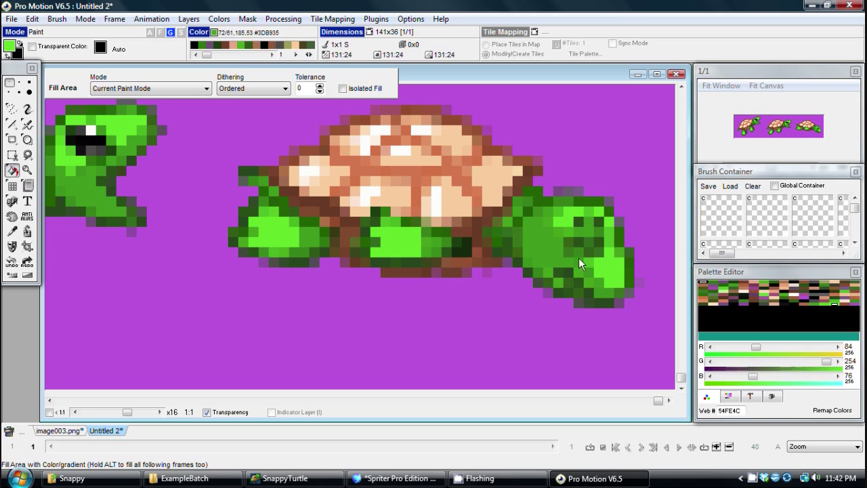
# Step: Pick the medium green (#3DB935) from the right turtle's head as the drawing color
pyautogui.scroll(-3, 416, 229)
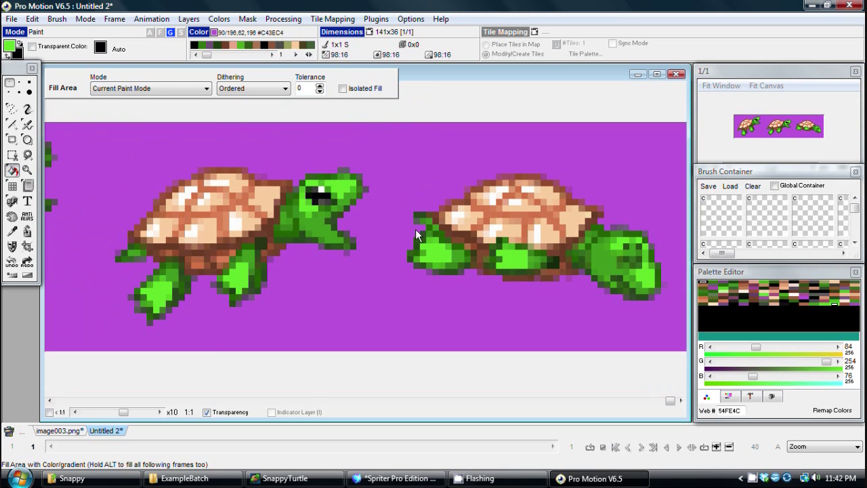
pyautogui.scroll(3, 646, 302)
pyautogui.scroll(2, 602, 305)
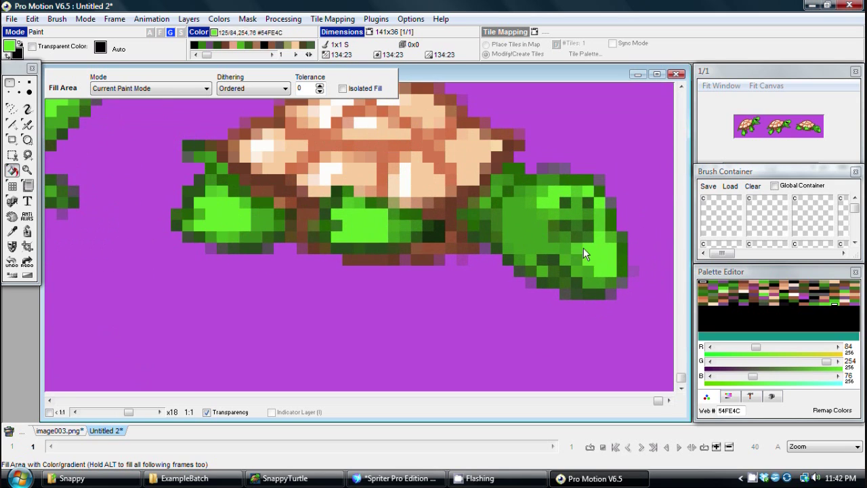
pyautogui.click(544, 213)
# Step: Examine the left turtle's front leg up close and compare the whole strip at small and enlarged magnifications
pyautogui.scroll(-3, 529, 232)
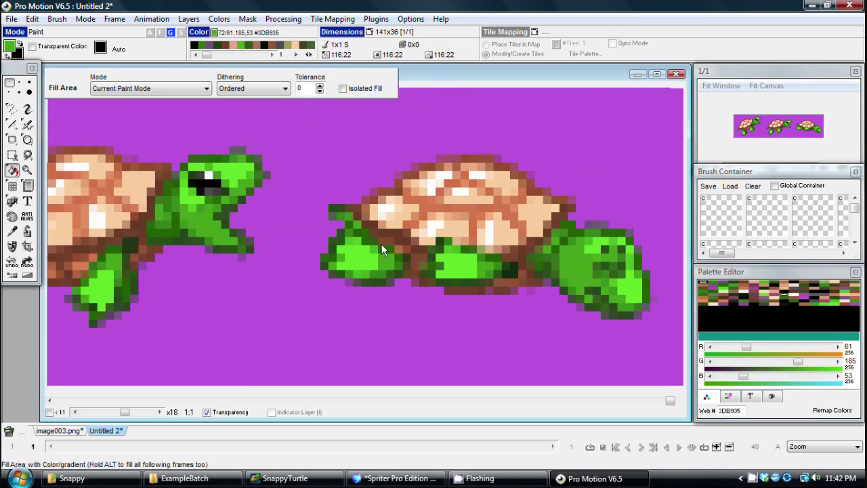
pyautogui.scroll(-1, 405, 262)
pyautogui.scroll(4, 248, 291)
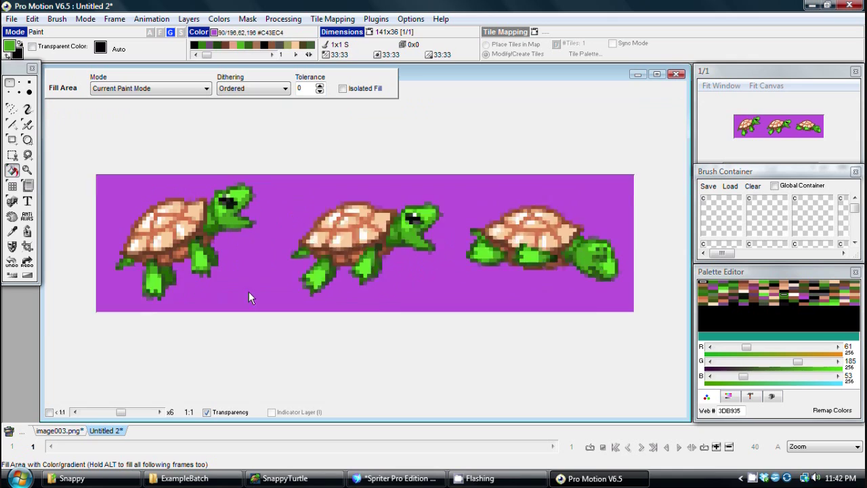
pyautogui.scroll(2, 215, 270)
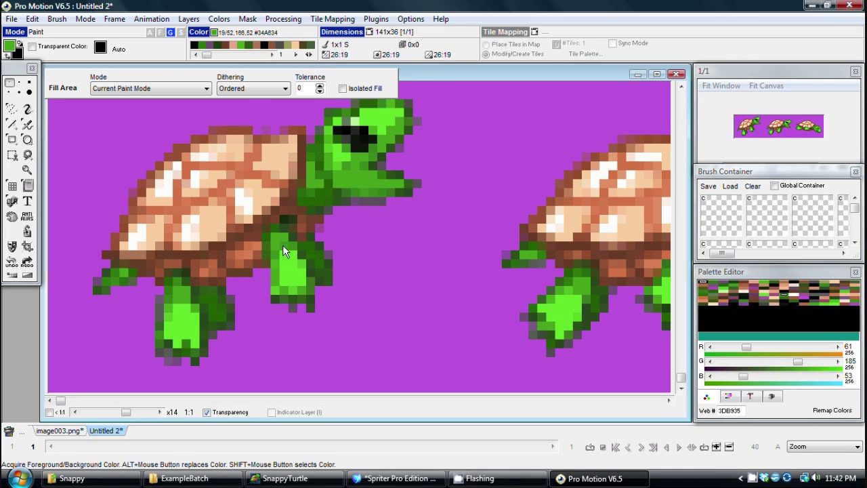
pyautogui.click(286, 245)
pyautogui.scroll(-6, 379, 251)
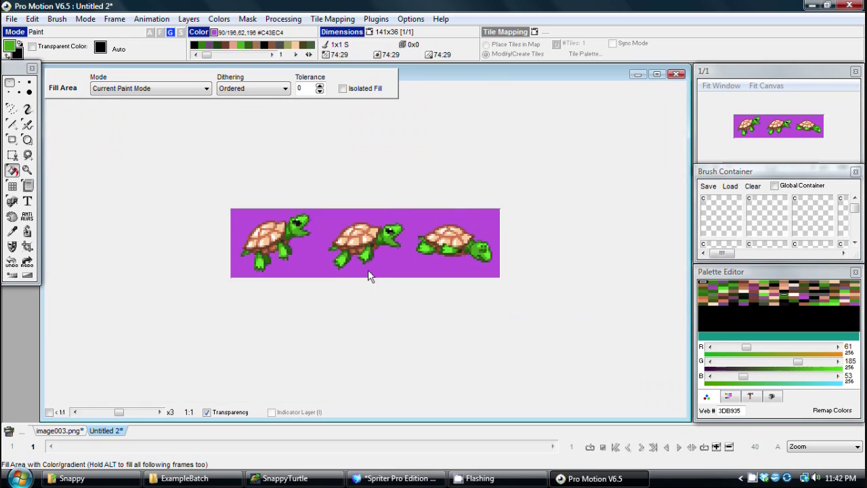
pyautogui.scroll(3, 411, 264)
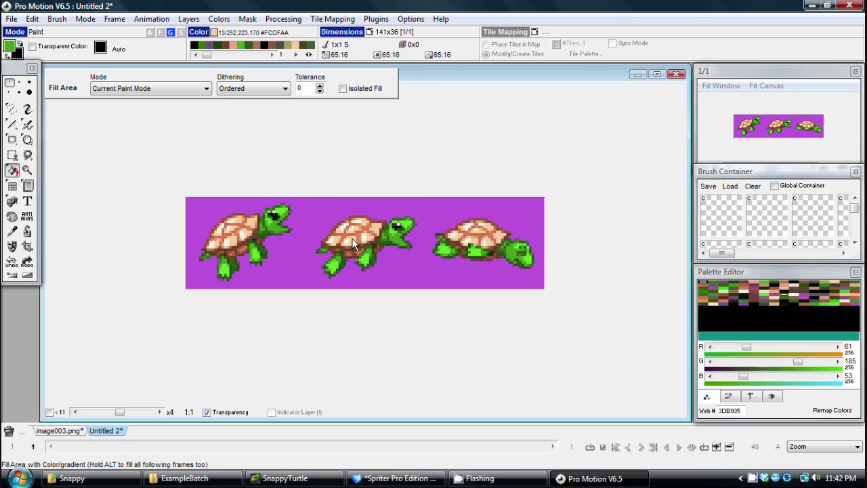
pyautogui.scroll(-3, 427, 266)
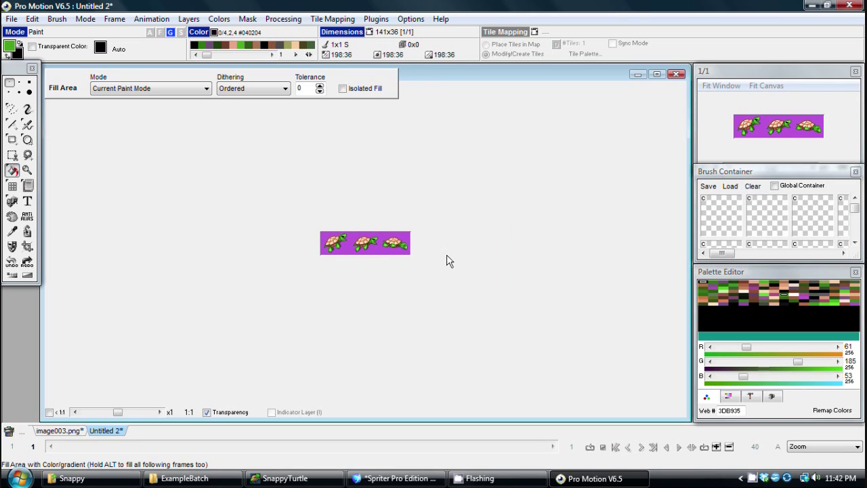
pyautogui.scroll(3, 448, 261)
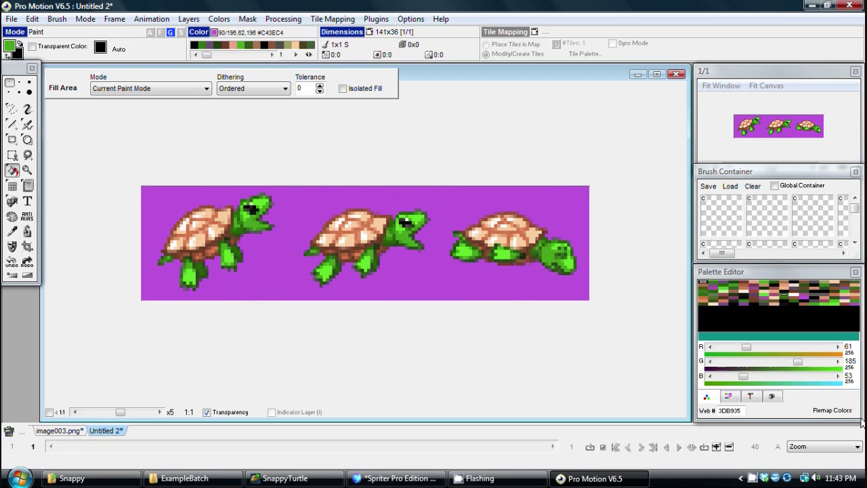
# Step: Switch to freehand drawing and pick the dark green (#244D24) from the middle turtle's lower jaw outline
pyautogui.press('m')
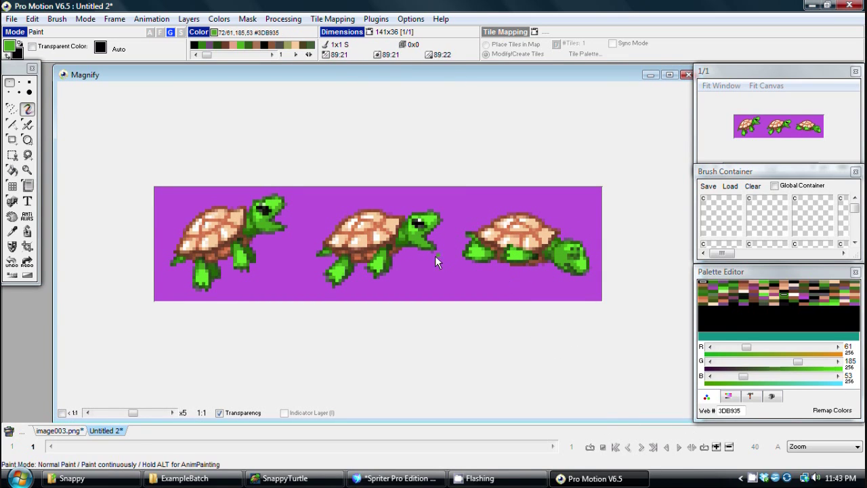
pyautogui.scroll(2, 434, 256)
pyautogui.scroll(1, 296, 215)
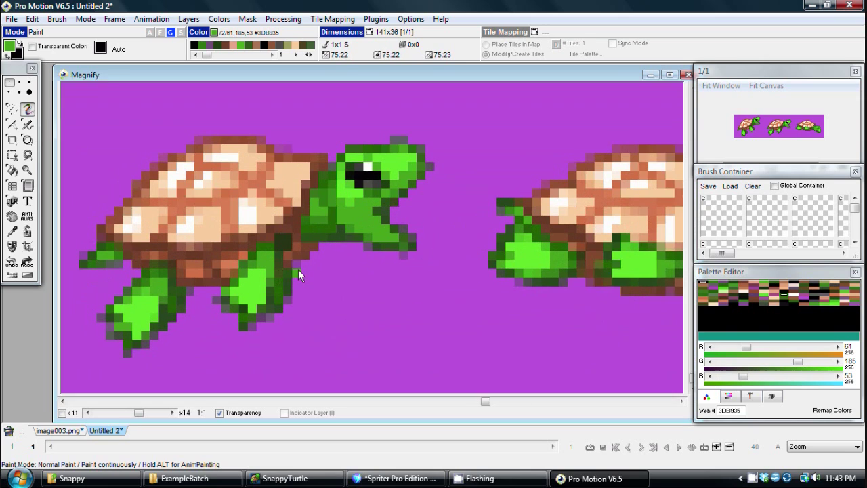
pyautogui.press(',')
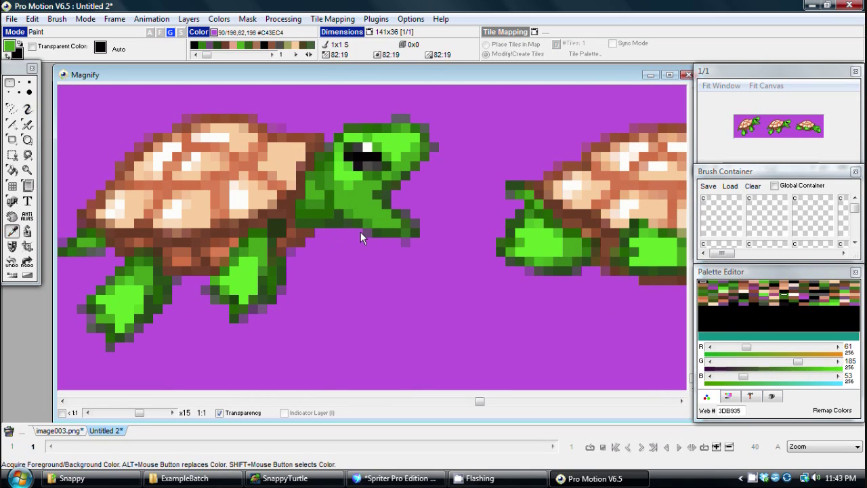
pyautogui.click(280, 218)
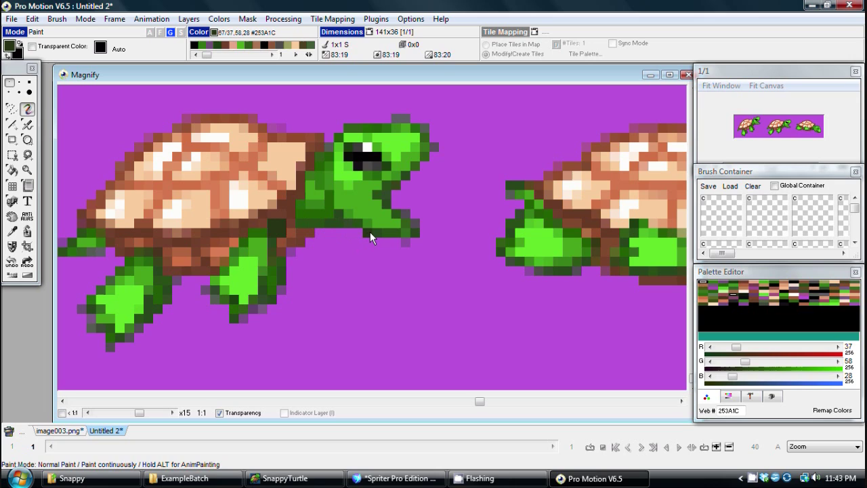
pyautogui.press(',')
pyautogui.click(367, 230)
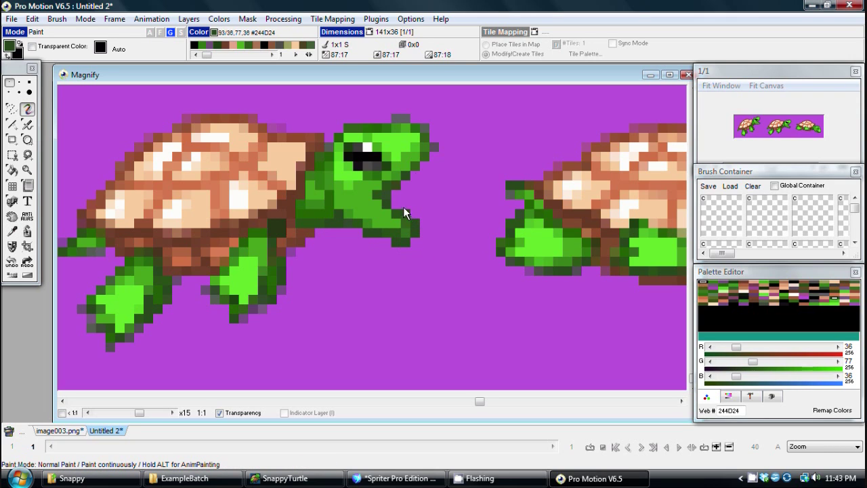
# Step: Set the purple background as the secondary color and clean the blended outline pixels around the middle turtle's head and front leg
pyautogui.click(439, 138)
pyautogui.rightClick(444, 138)
pyautogui.click(414, 119)
pyautogui.click(399, 120)
pyautogui.moveTo(390, 121); pyautogui.dragTo(411, 119)
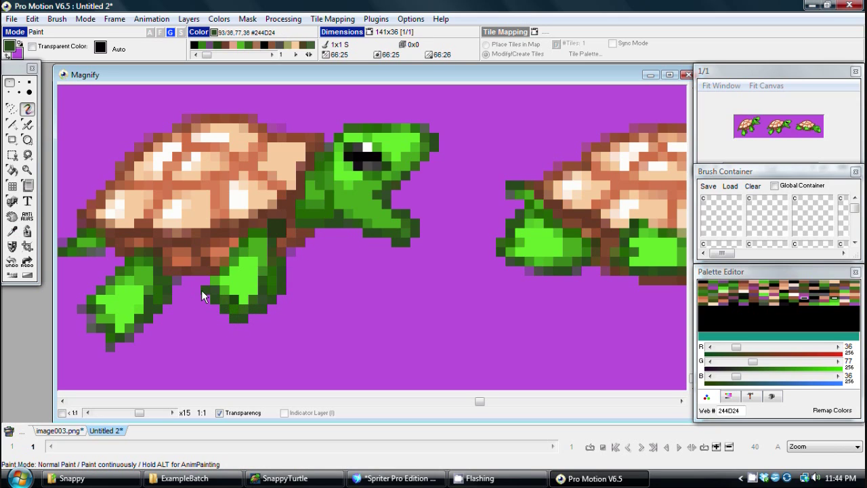
# Step: Pick the brown (#9C5D37) from the middle turtle's shell edge and repaint the blended pixels along the shell's upper outline
pyautogui.keyDown('ctrl'); pyautogui.click(289, 242); pyautogui.keyUp('ctrl')
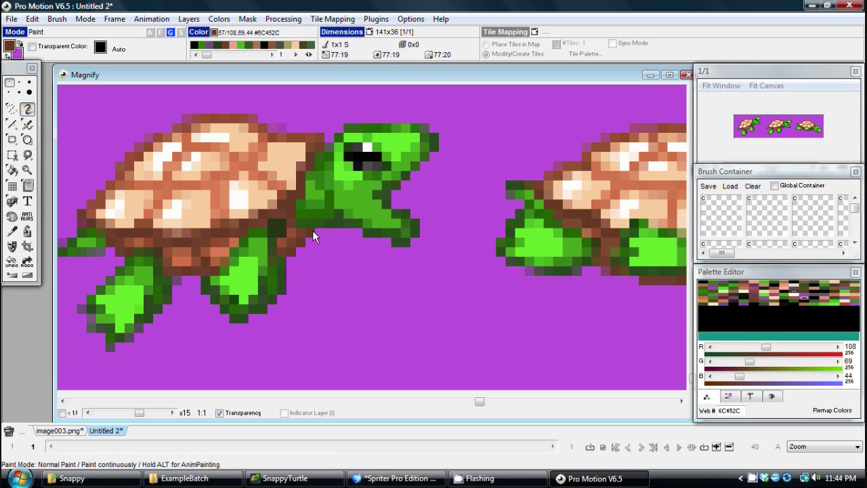
pyautogui.keyDown('ctrl'); pyautogui.click(299, 135); pyautogui.keyUp('ctrl')
pyautogui.click(283, 128)
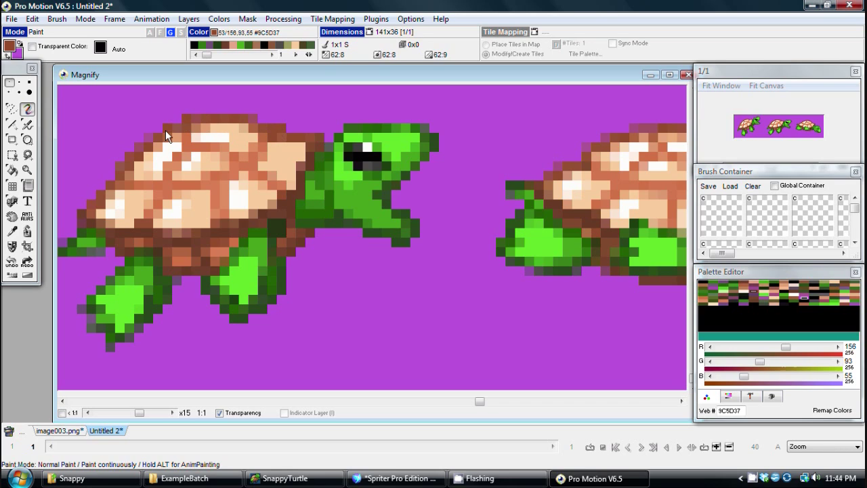
pyautogui.click(144, 145)
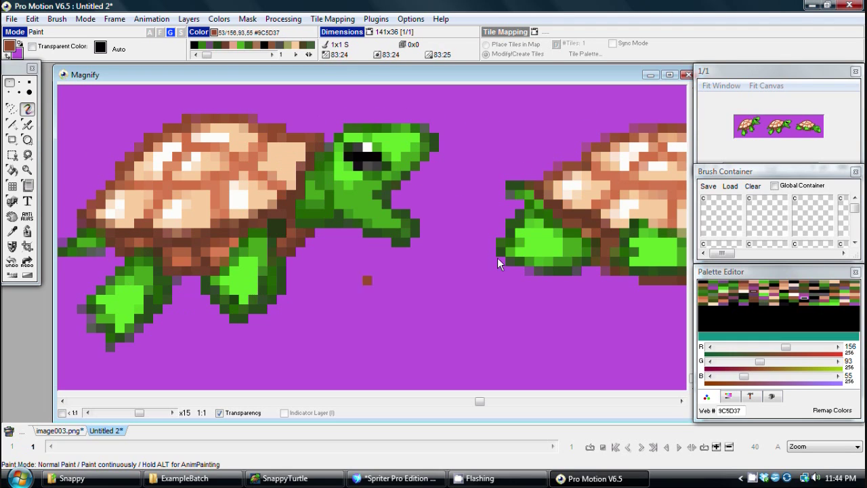
# Step: Try the greens #1F7A1F, #3CCE3C and #3DB935 from the middle turtle's head as drawing color, undoing the stray paint
pyautogui.moveTo(301, 76); pyautogui.dragTo(357, 80)
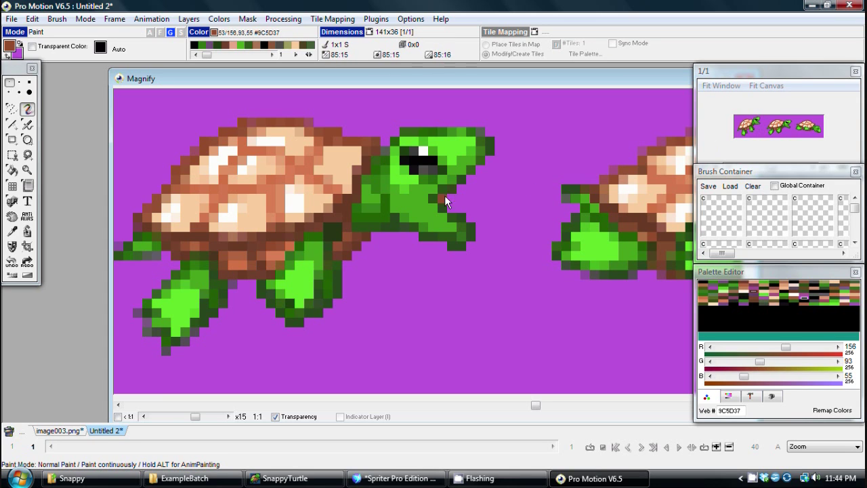
pyautogui.scroll(2, 444, 195)
pyautogui.press(',')
pyautogui.click(452, 228)
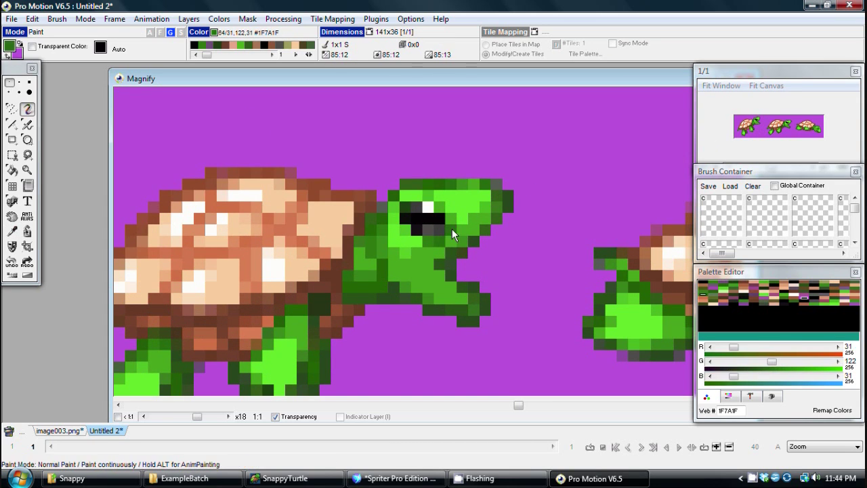
pyautogui.click(348, 173)
pyautogui.hotkey('ctrl', 'z')
pyautogui.press(',')
pyautogui.click(419, 194)
pyautogui.click(419, 310)
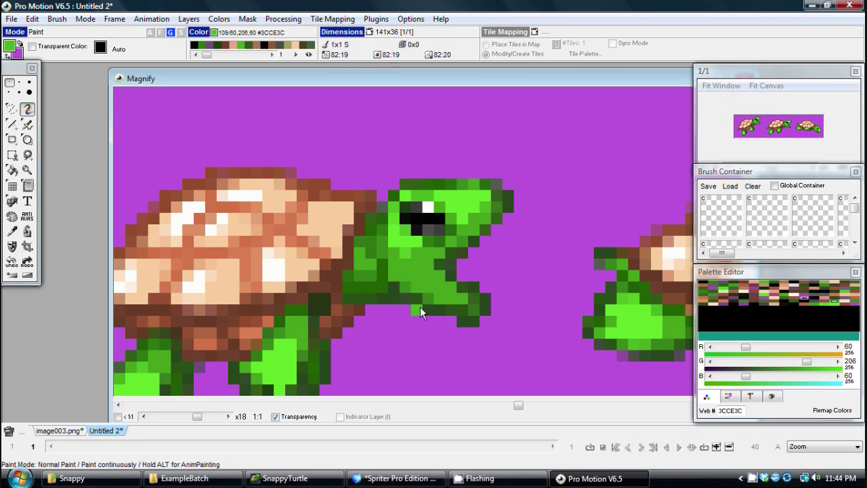
pyautogui.press(',')
pyautogui.click(449, 220)
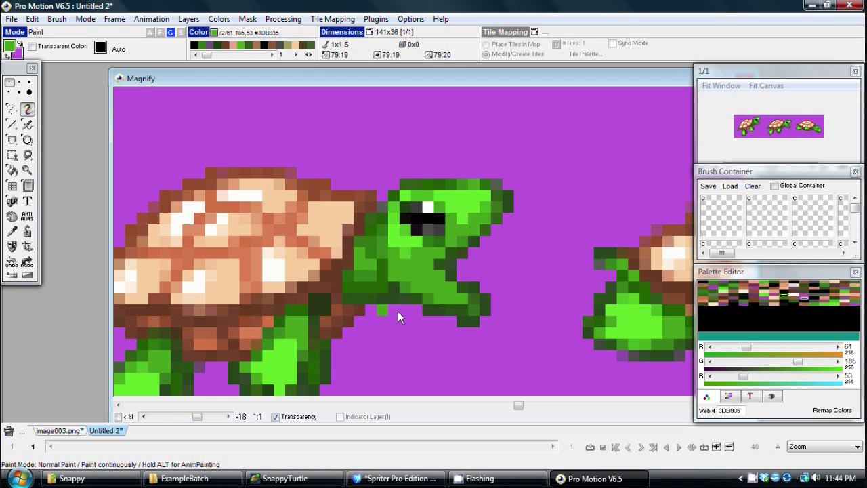
# Step: Pick the brown (#9D623D) from the left turtle's shell and repaint the blended pixels along the shell's top edge
pyautogui.scroll(-1, 398, 298)
pyautogui.hscroll(-4, 397, 295)
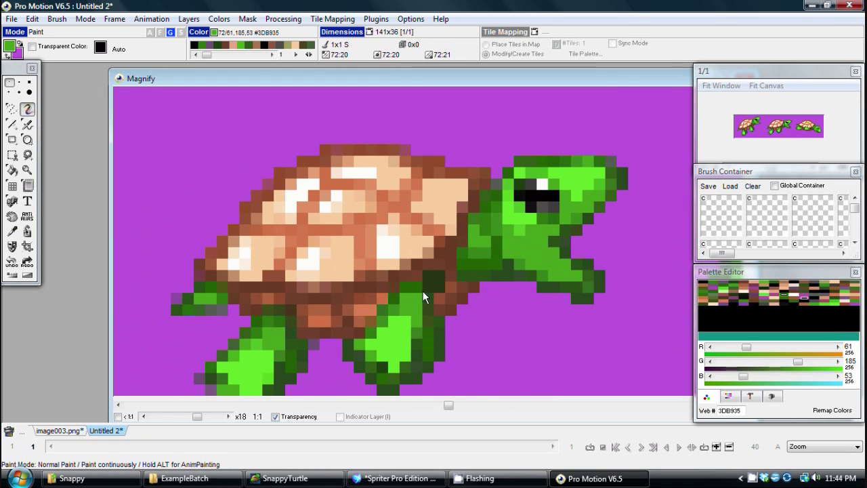
pyautogui.press(',')
pyautogui.scroll(-1, 319, 283)
pyautogui.scroll(-4, 315, 270)
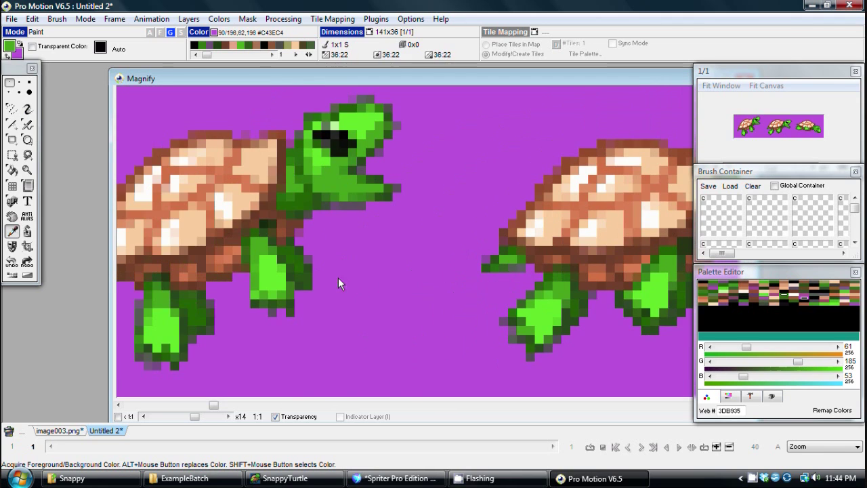
pyautogui.hscroll(-3, 283, 250)
pyautogui.click(341, 150)
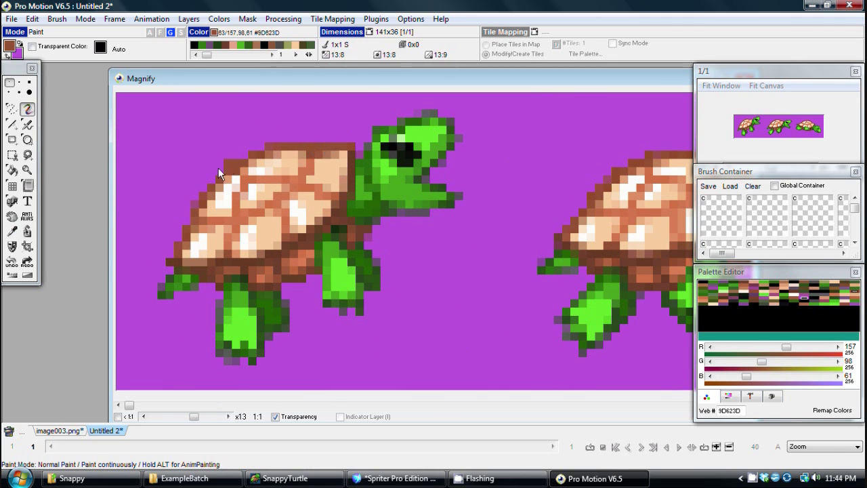
# Step: Pick the reddish brown (#A45E44) and repaint the blended pixels down the rear edge of the left turtle's shell
pyautogui.press(',')
pyautogui.click(204, 205)
pyautogui.click(195, 202)
pyautogui.click(186, 218)
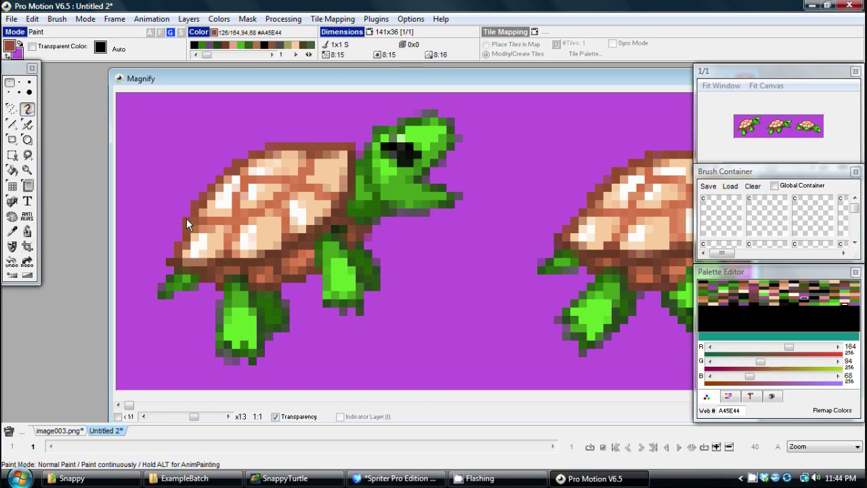
# Step: Pick the dark green (#244D24) and clean the blended outline pixels on the left turtle's tail and legs
pyautogui.click(169, 280)
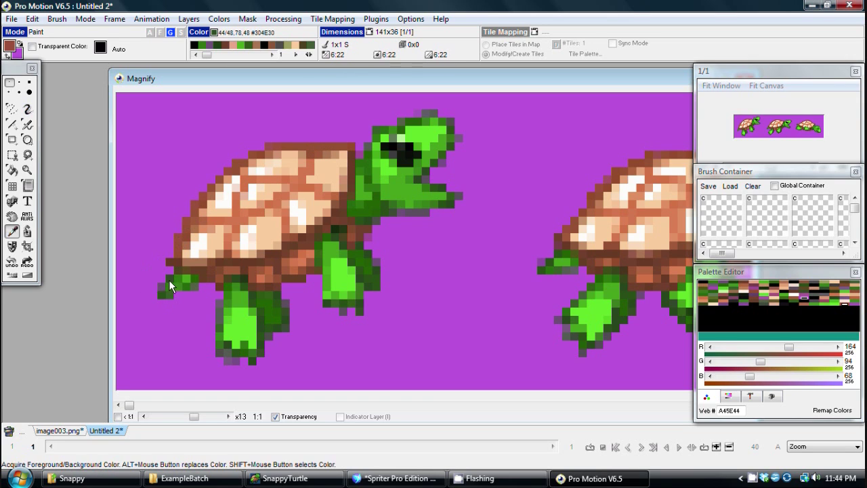
pyautogui.click(162, 290)
pyautogui.click(177, 291)
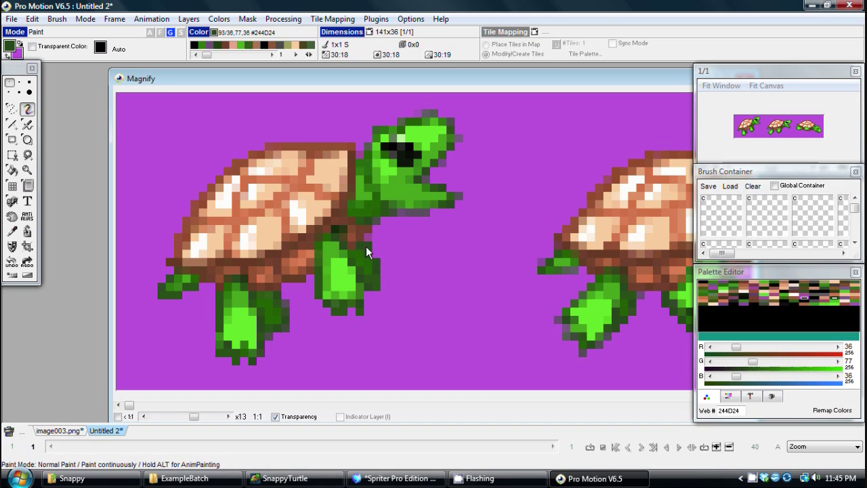
# Step: Sample the browns #9D623D and #6A4A2D and the background purple to touch up the left turtle's shell front and underside
pyautogui.press('k')
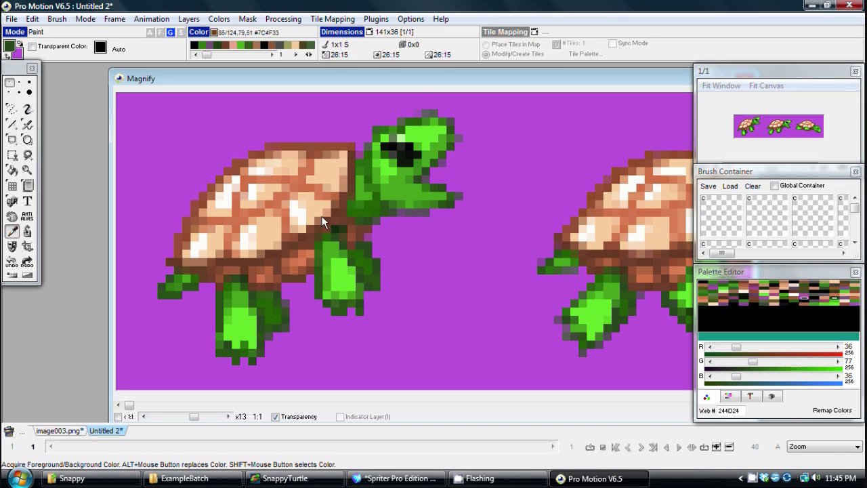
pyautogui.click(325, 146)
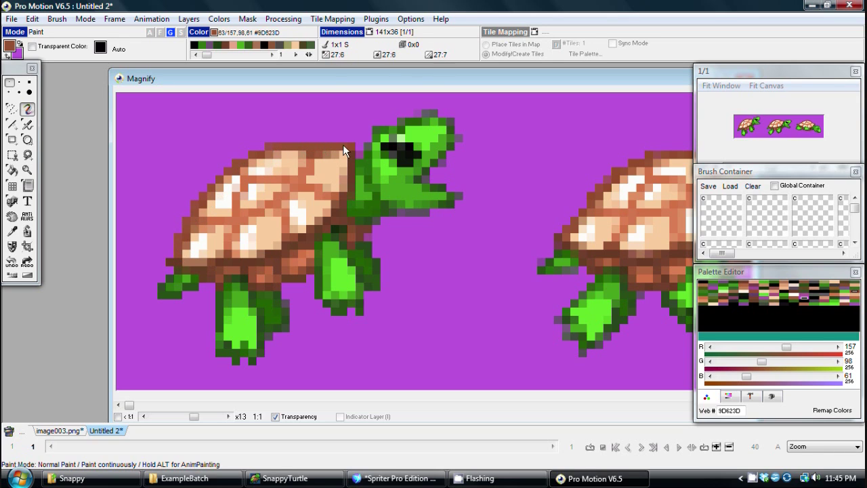
pyautogui.click(370, 239)
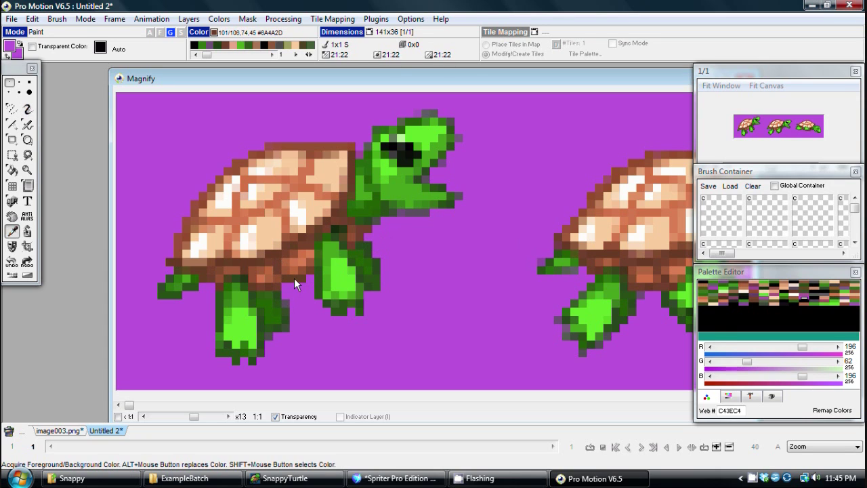
pyautogui.click(294, 278)
pyautogui.click(367, 265)
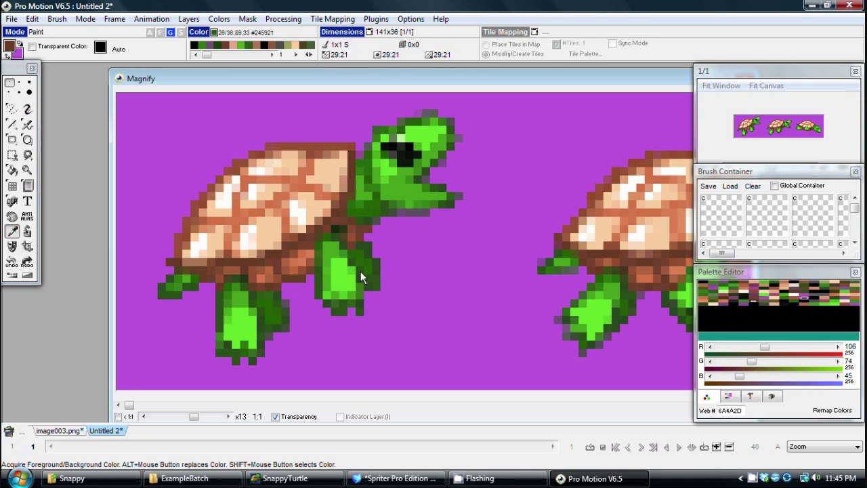
# Step: Pick the dark green (#244D24) for the left turtle's front legs and undo the stray paint beside them
pyautogui.click(356, 265)
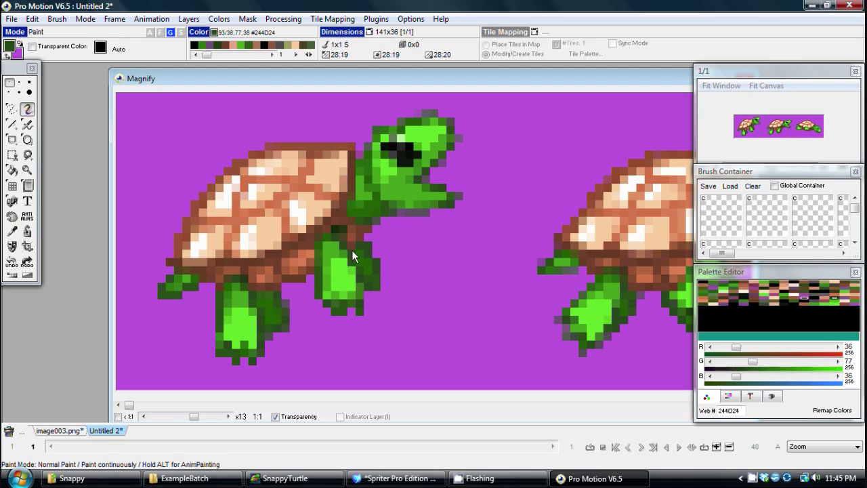
pyautogui.click(417, 237)
pyautogui.hotkey('ctrl', 'z')
# Step: Pick the greens #326931 and #33842C and repaint the blended outline pixels around the left turtle's head and snout
pyautogui.click(375, 128)
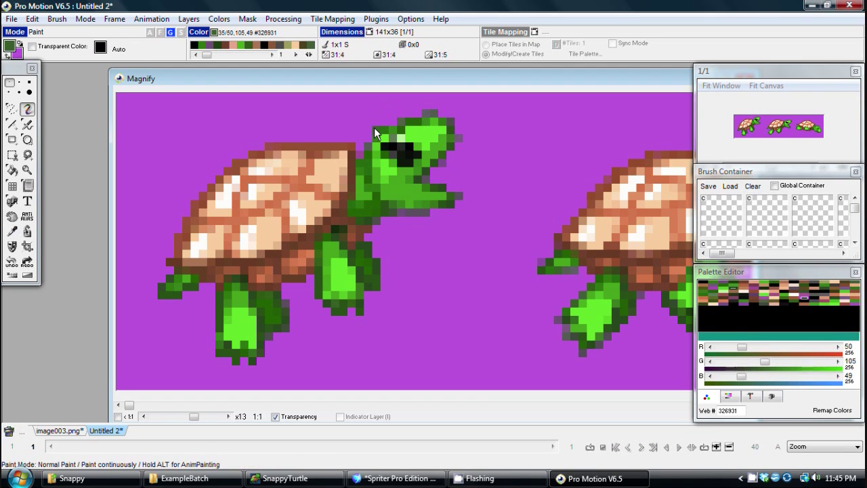
pyautogui.click(392, 122)
pyautogui.click(458, 134)
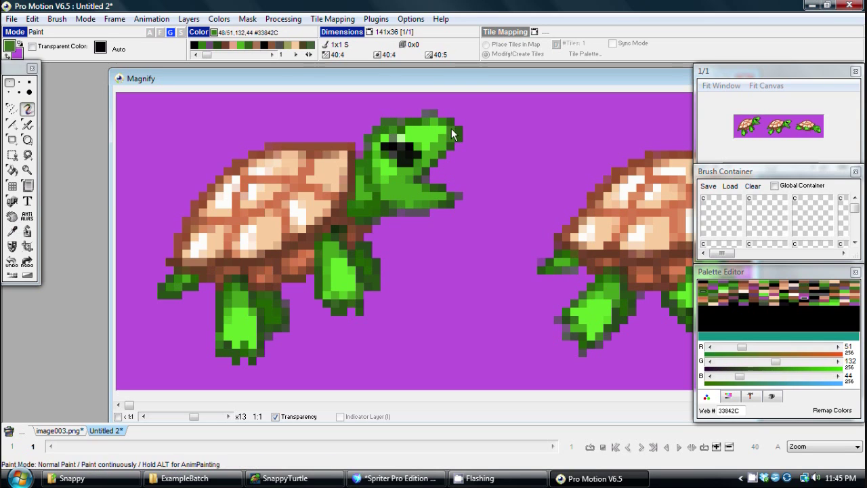
# Step: Repaint the left turtle's head top with grey-green (#545D54) and its lower jaw outline with dark green (#244D24)
pyautogui.click(427, 109)
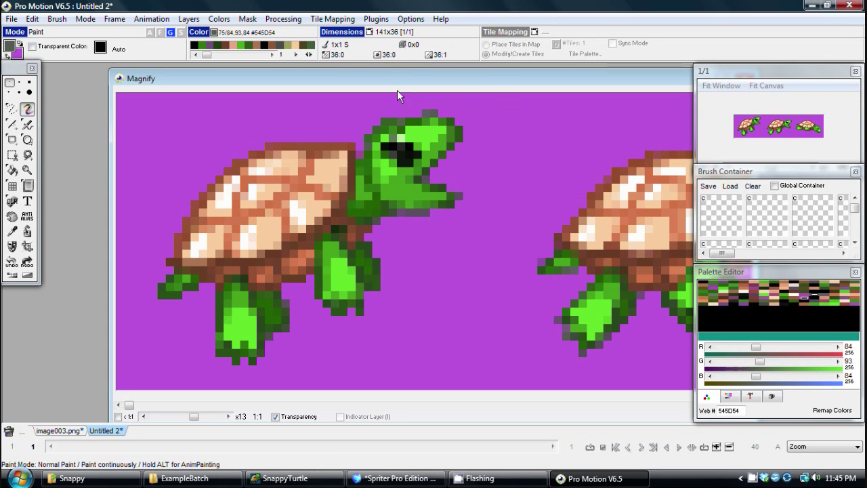
pyautogui.click(444, 111)
pyautogui.click(447, 190)
pyautogui.click(458, 194)
pyautogui.click(428, 219)
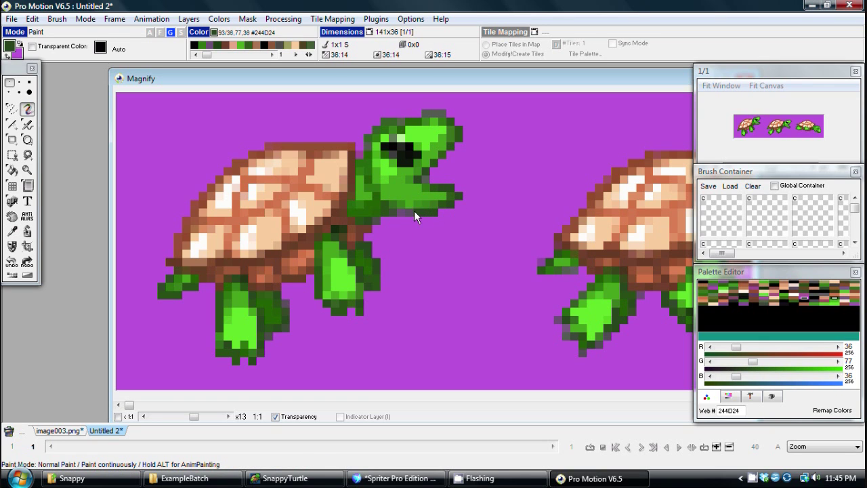
# Step: Compare the cleaned-up left turtle with the two untouched turtles at magnifications from x1 to x4
pyautogui.scroll(-5, 444, 255)
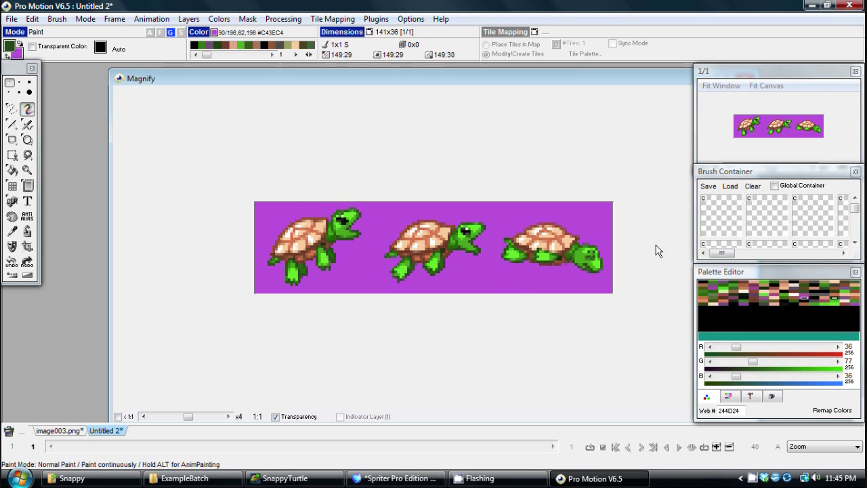
pyautogui.scroll(-3, 407, 244)
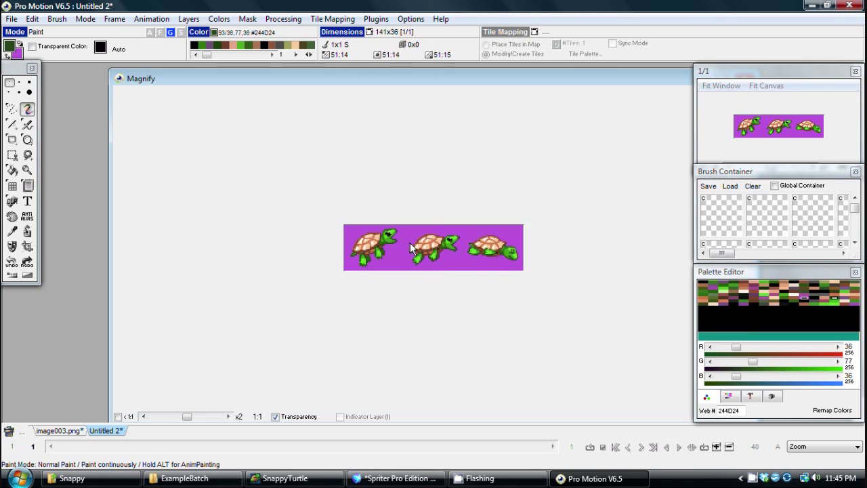
pyautogui.scroll(3, 466, 298)
pyautogui.scroll(-3, 474, 278)
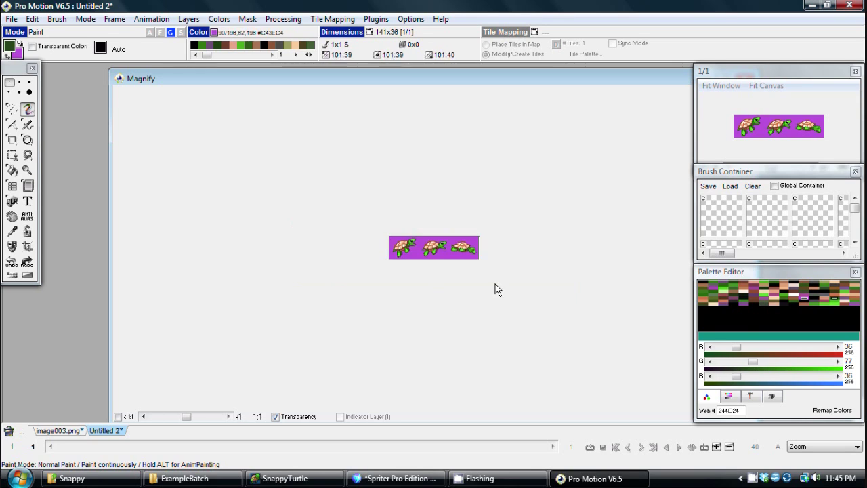
pyautogui.scroll(2, 507, 287)
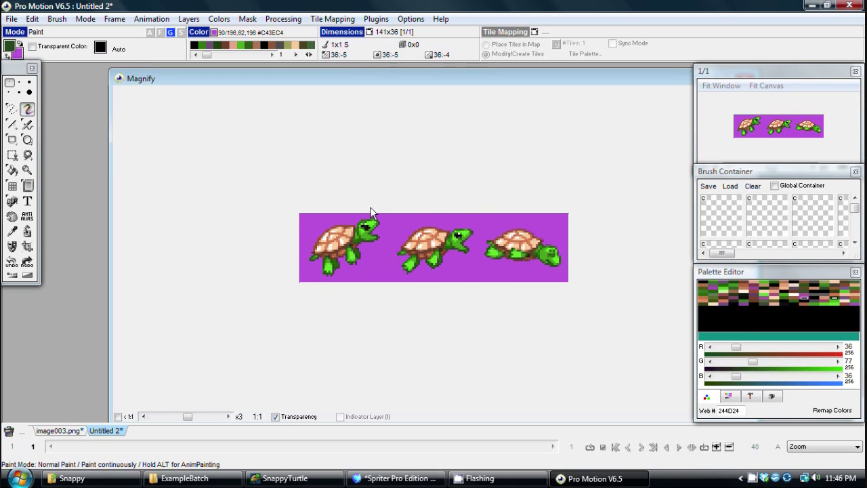
pyautogui.scroll(-2, 421, 258)
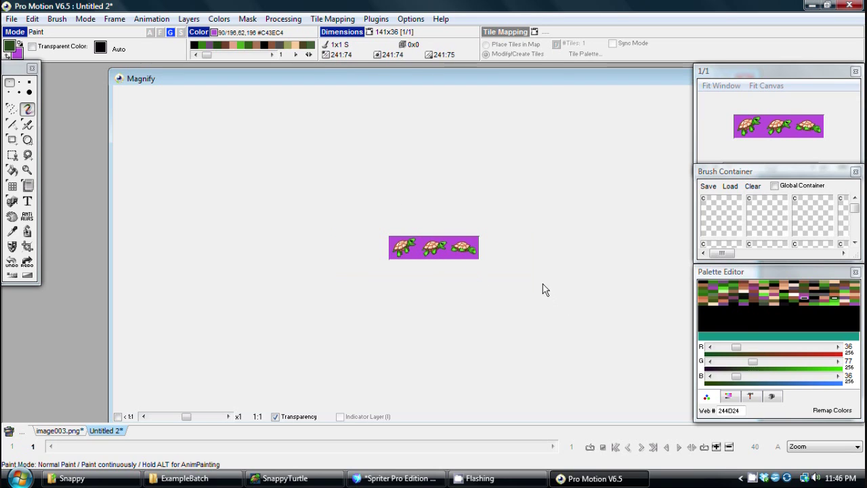
pyautogui.scroll(2, 542, 288)
pyautogui.scroll(1, 537, 273)
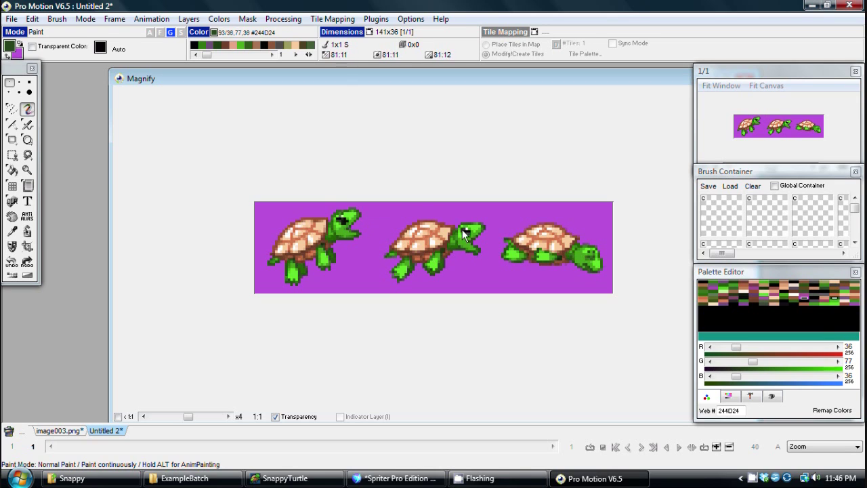
pyautogui.scroll(-3, 479, 253)
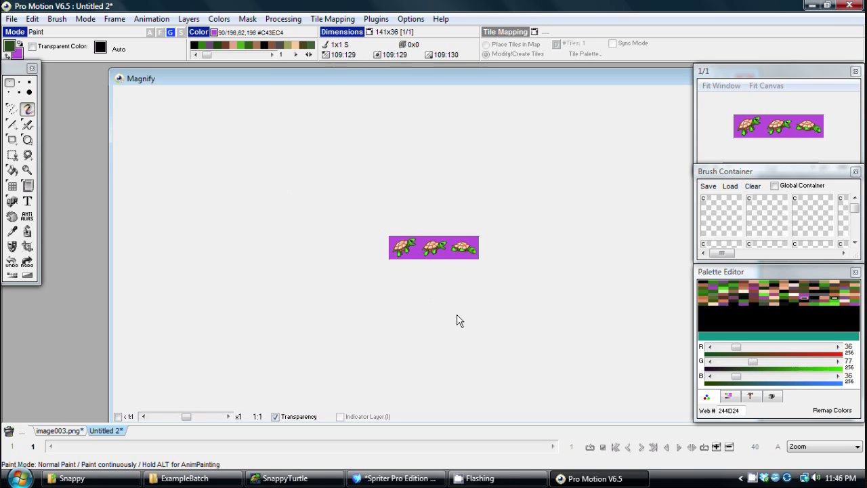
pyautogui.scroll(3, 459, 317)
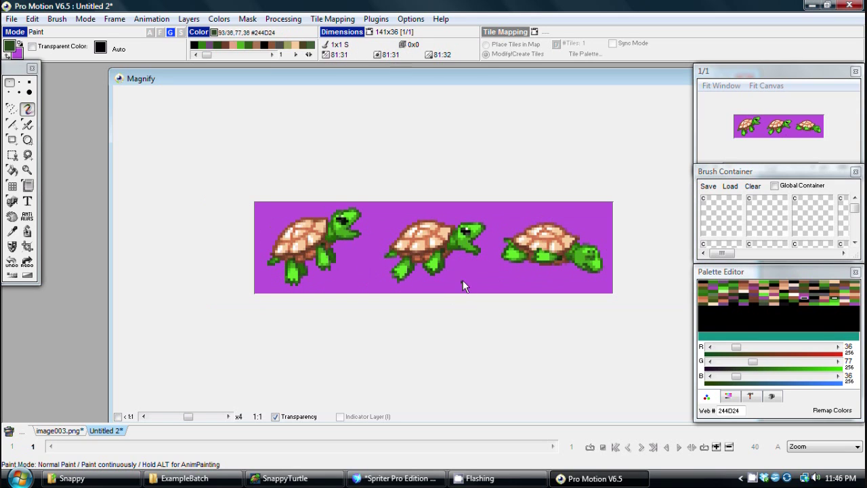
pyautogui.scroll(-1, 464, 280)
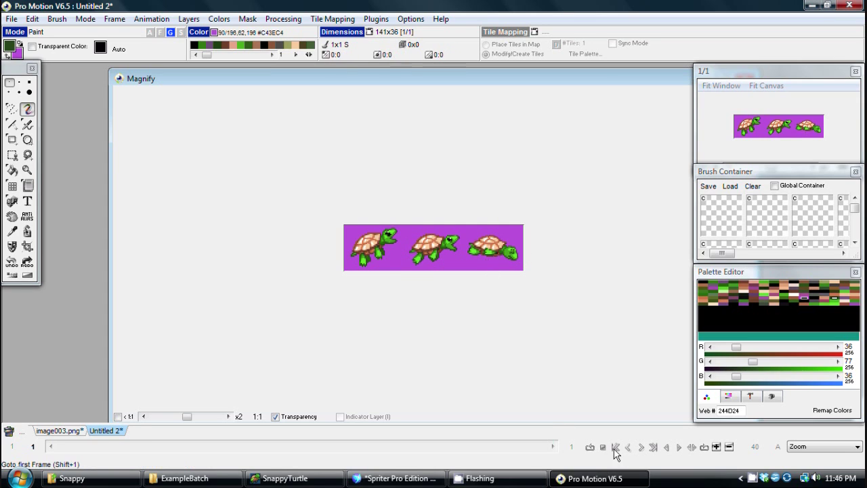
pyautogui.scroll(3, 428, 257)
pyautogui.scroll(-1, 428, 257)
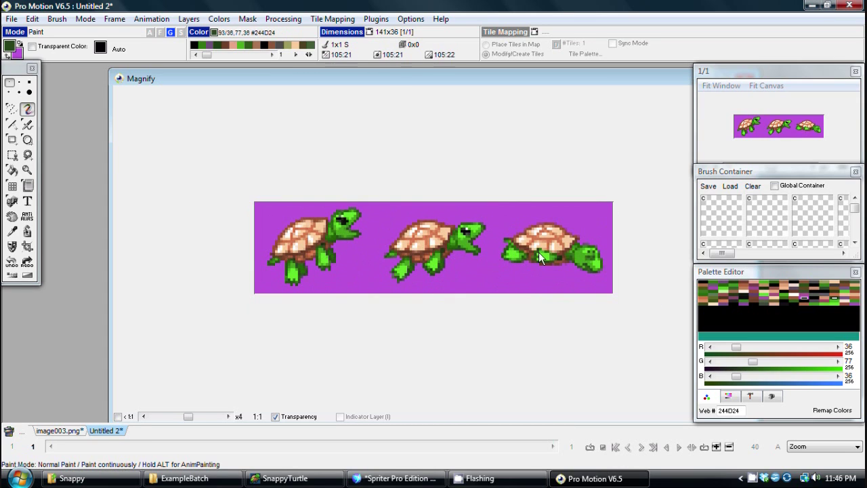